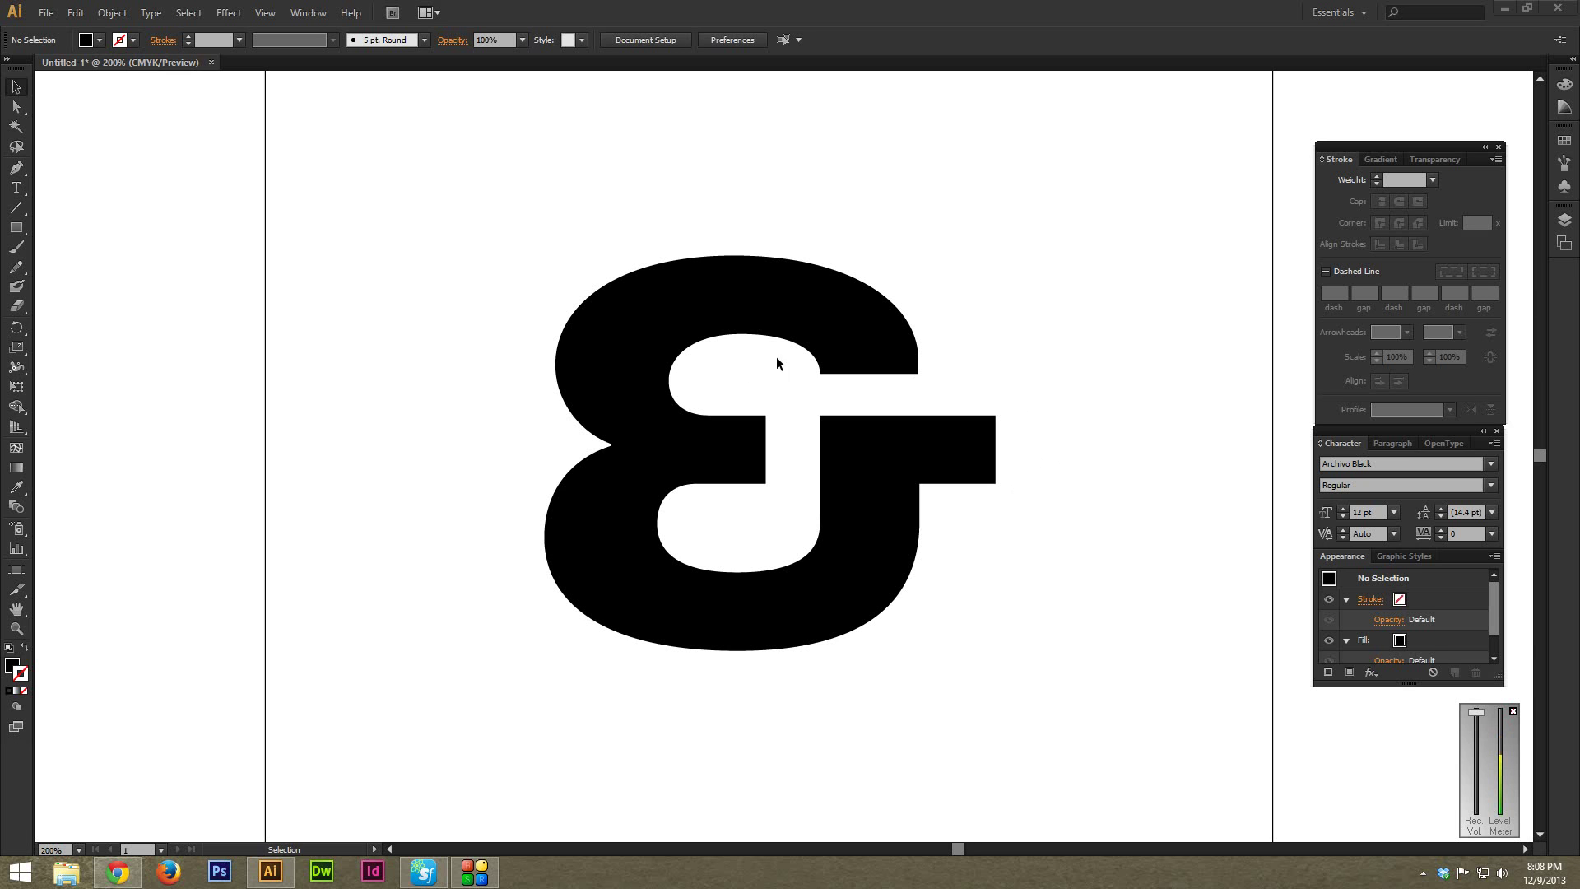
Examine the ampersand's corners, inner curves and outer edges up close.
{"action": "key", "text": "ctrl+equal"}
{"action": "key", "text": "ctrl+equal"}
{"action": "left_click_drag", "start_coordinate": [684, 318], "coordinate": [734, 658]}
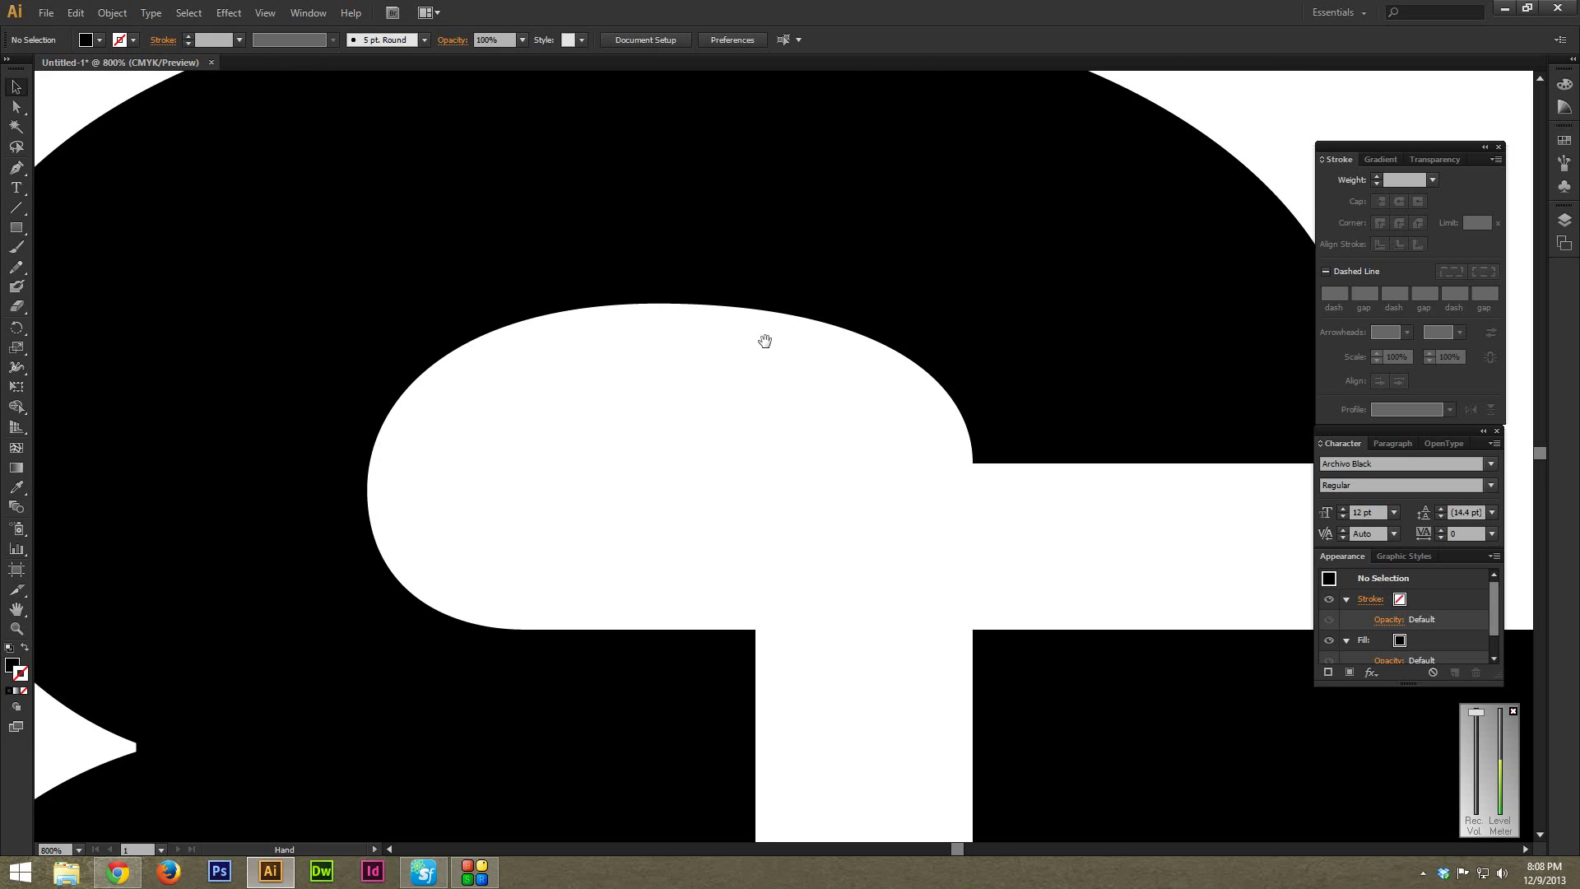
{"action": "left_click_drag", "start_coordinate": [896, 332], "coordinate": [803, 550]}
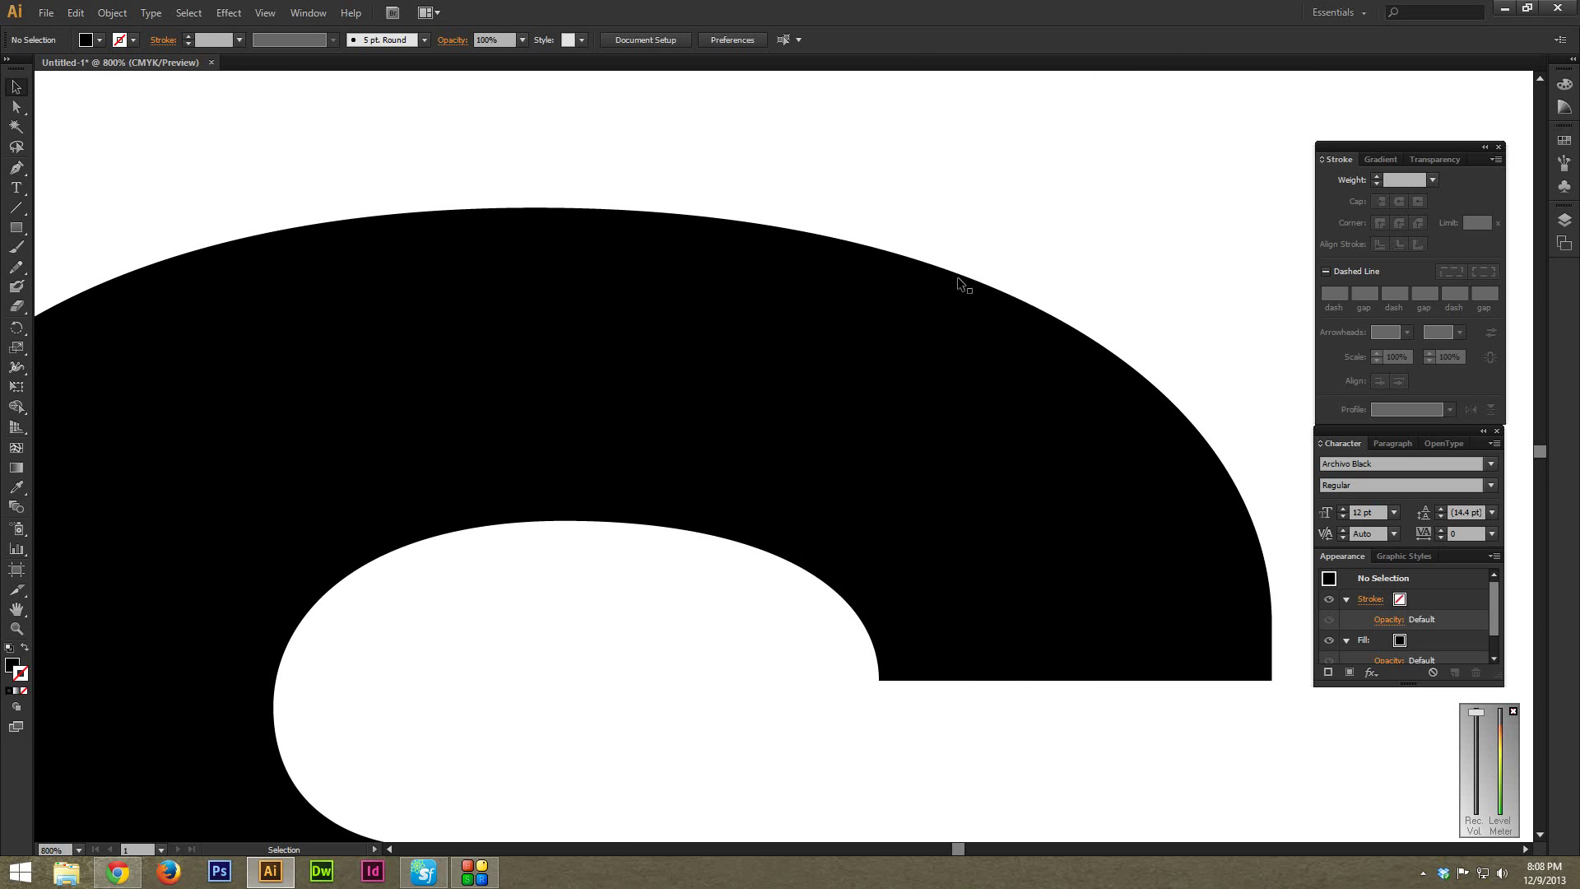
{"action": "left_click_drag", "start_coordinate": [413, 494], "coordinate": [665, 361]}
{"action": "left_click_drag", "start_coordinate": [677, 724], "coordinate": [765, 565]}
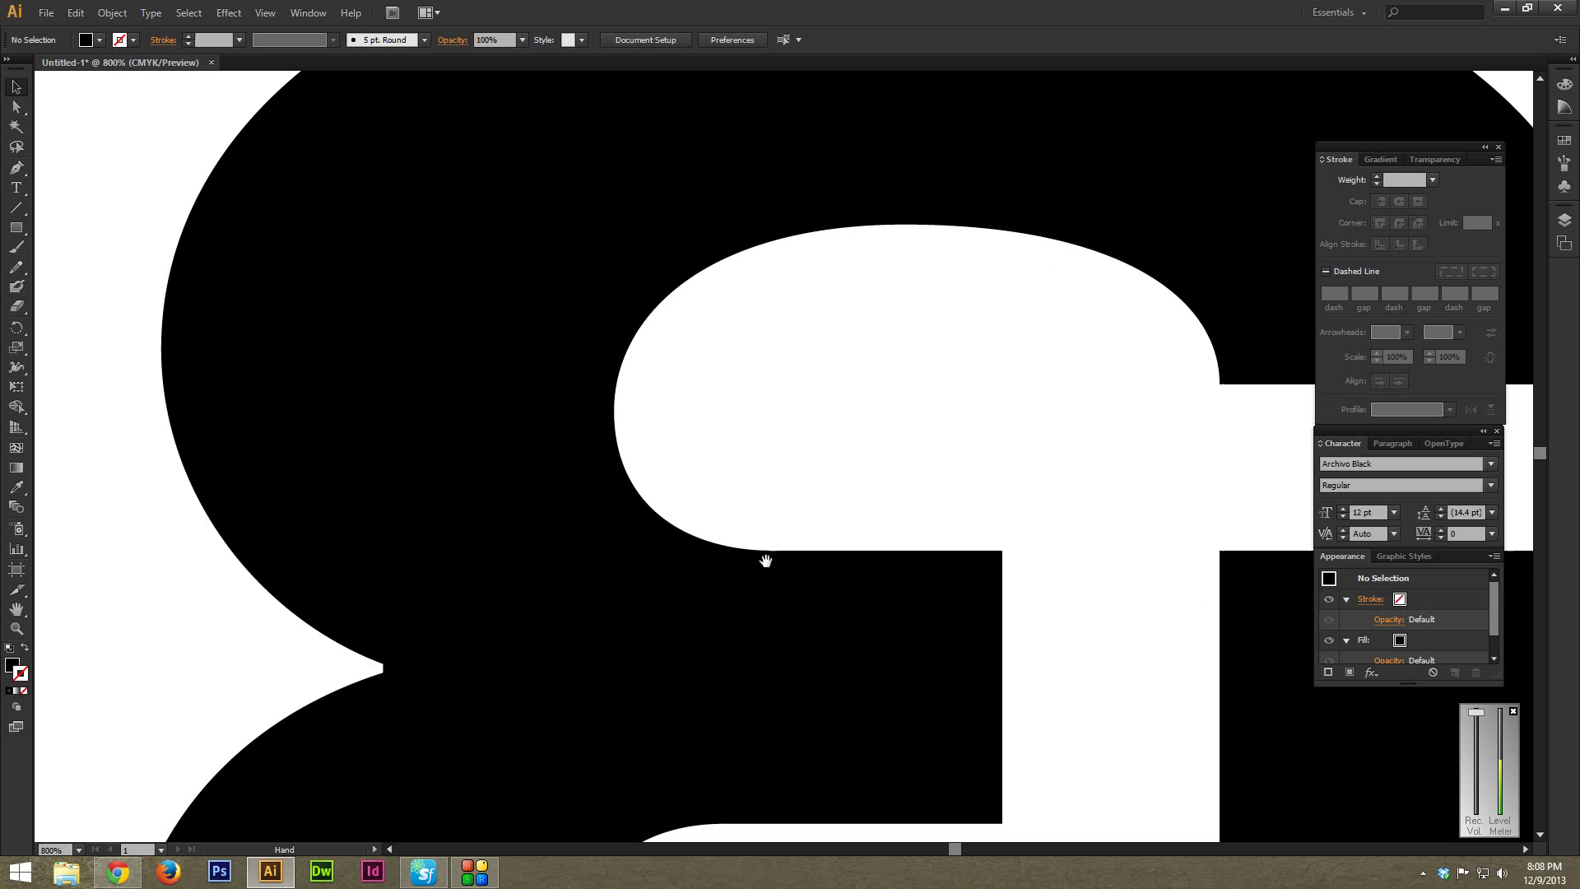
{"action": "left_click_drag", "start_coordinate": [794, 474], "coordinate": [695, 620]}
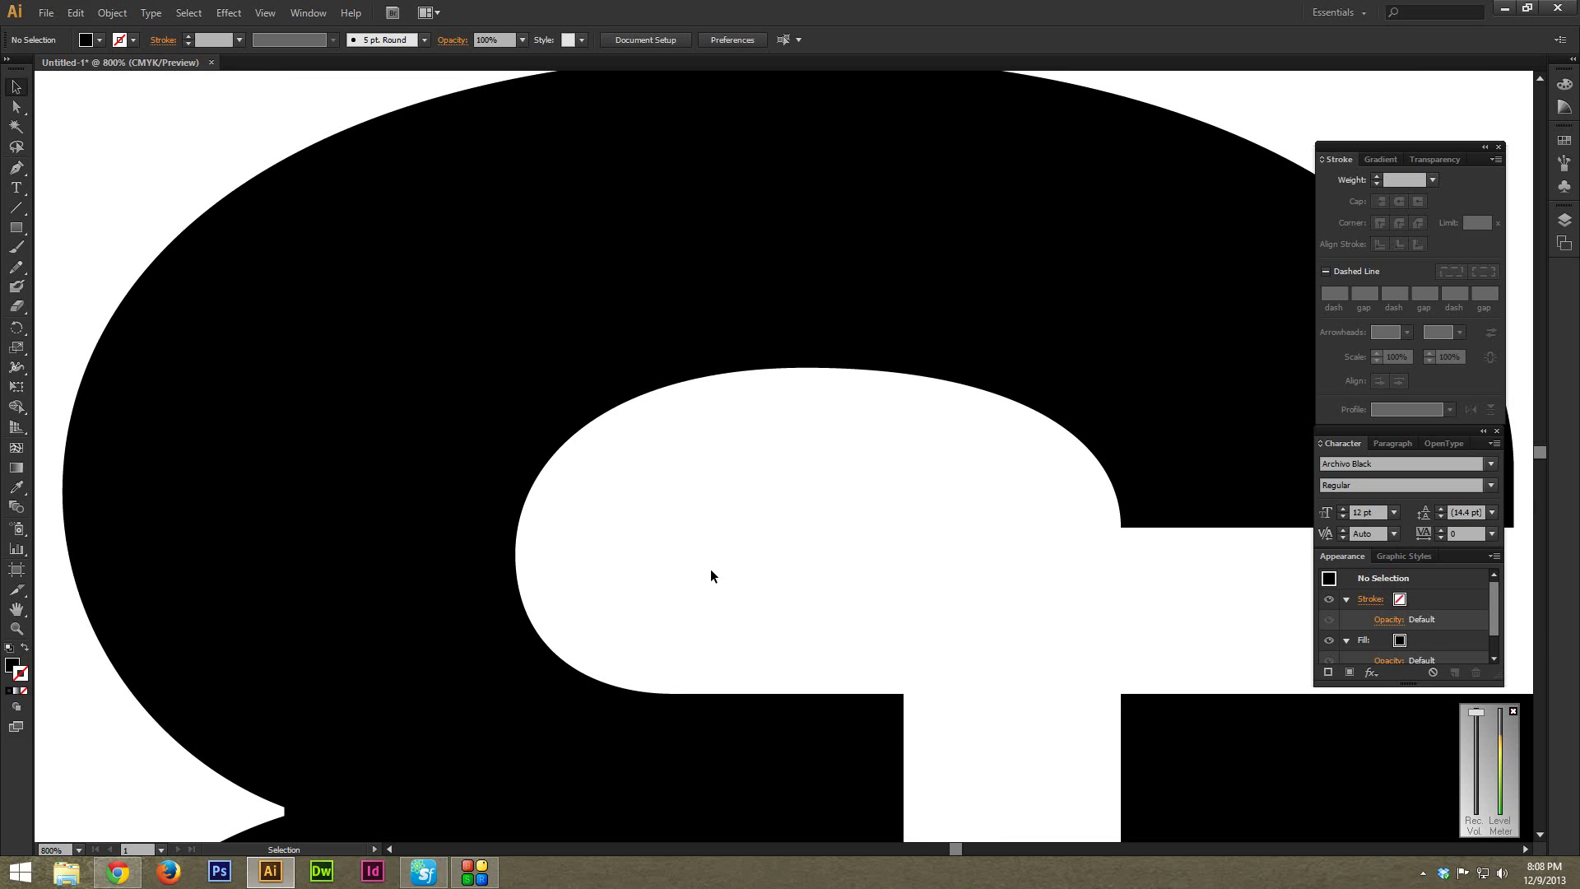
{"action": "key", "text": "ctrl+minus"}
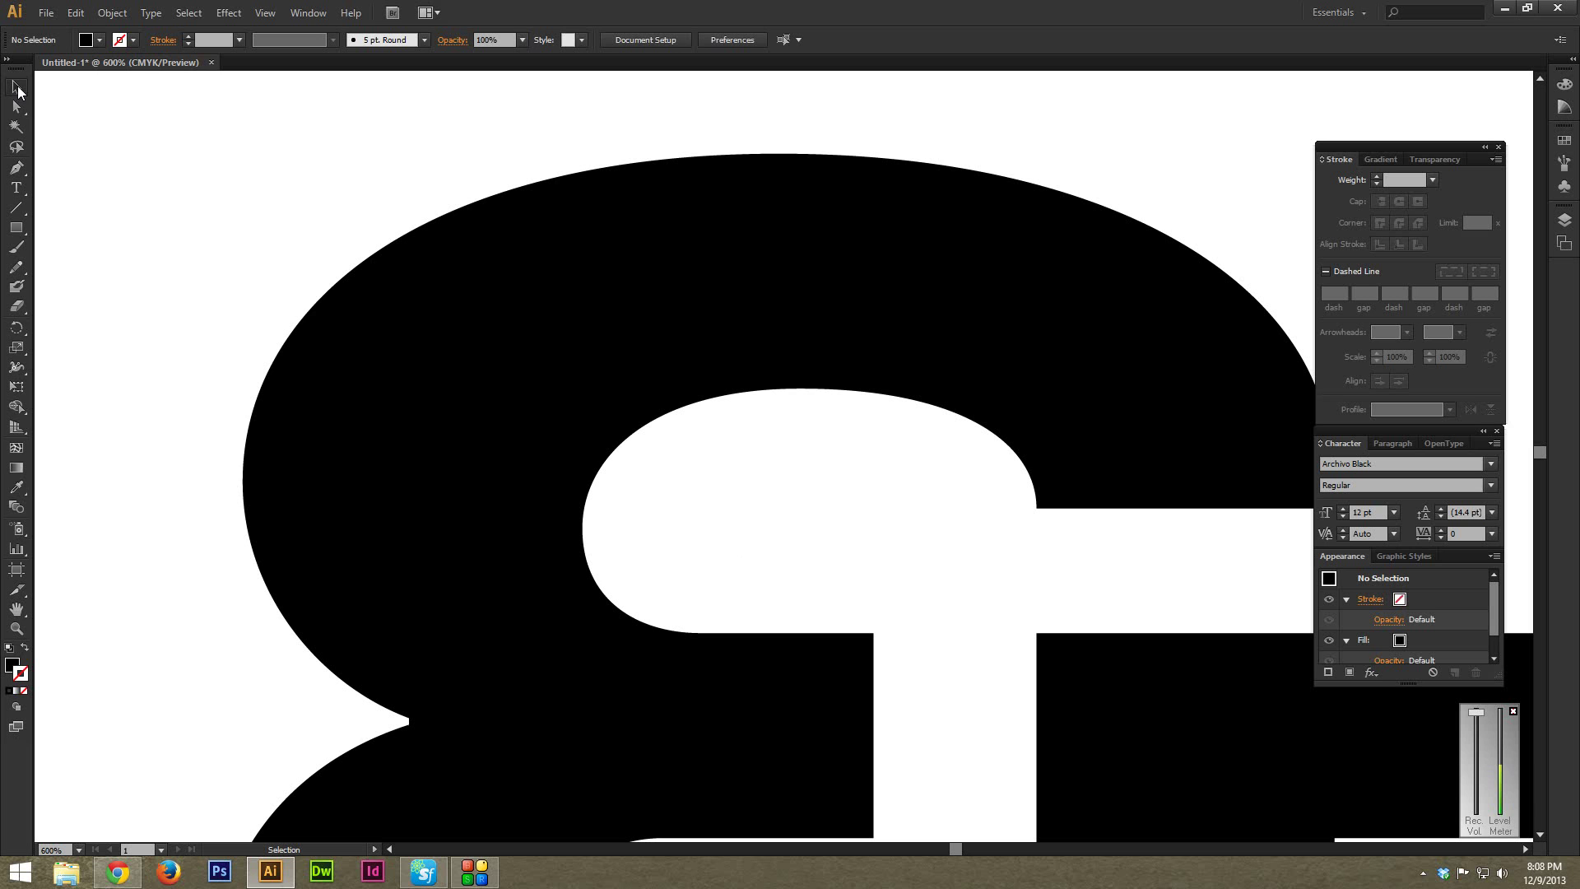
Select the ampersand group and give it a solid black stroke.
{"action": "left_click_drag", "start_coordinate": [287, 151], "coordinate": [830, 601]}
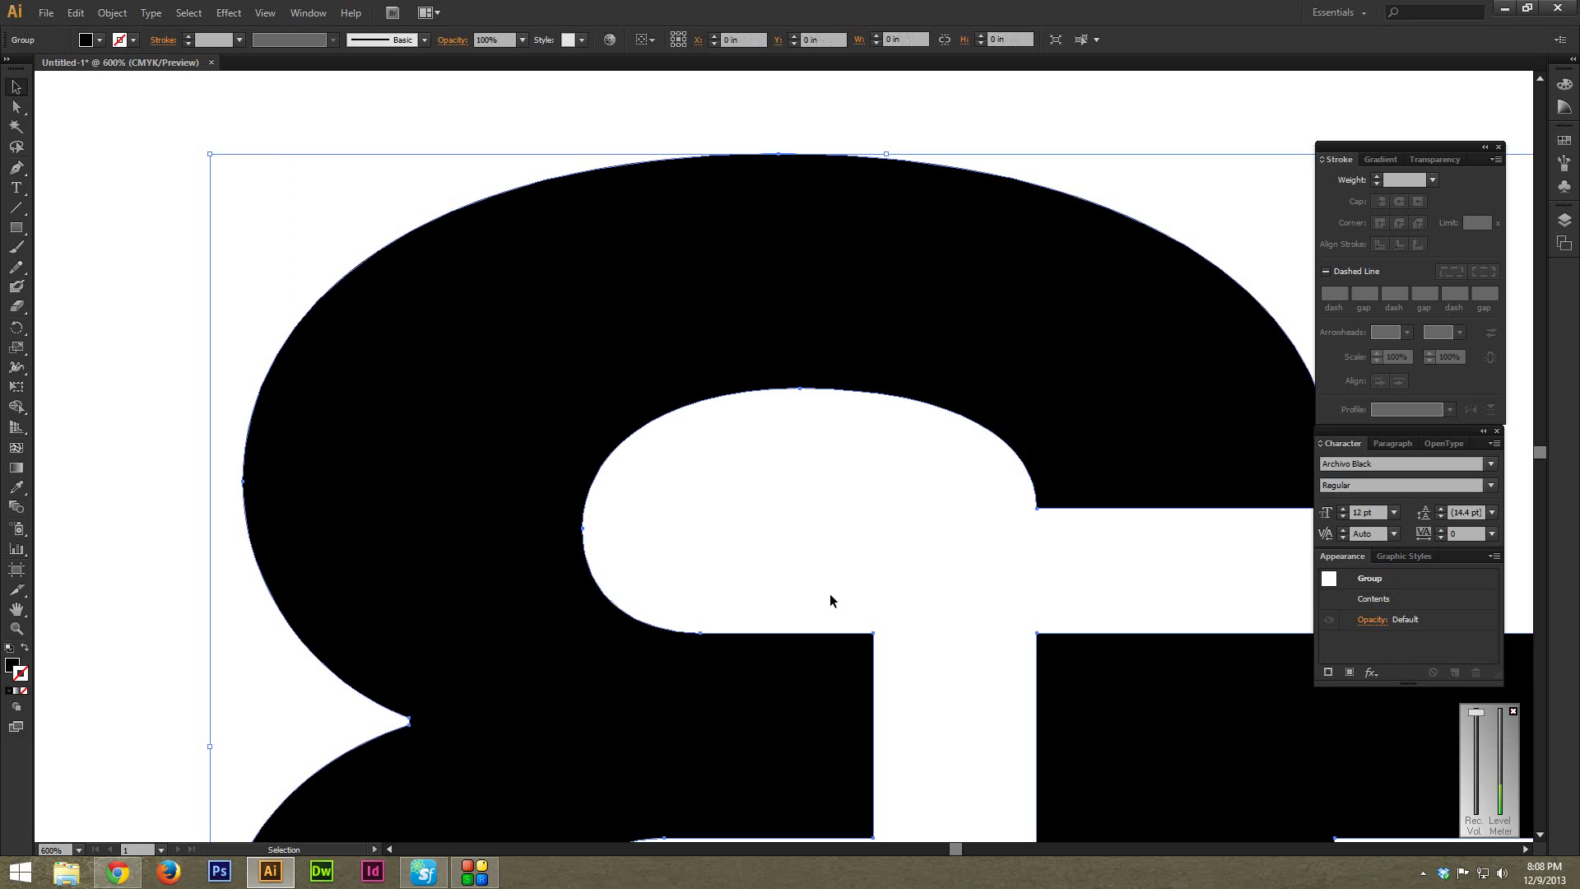
{"action": "key", "text": "space"}
{"action": "left_click_drag", "start_coordinate": [1005, 575], "coordinate": [865, 544]}
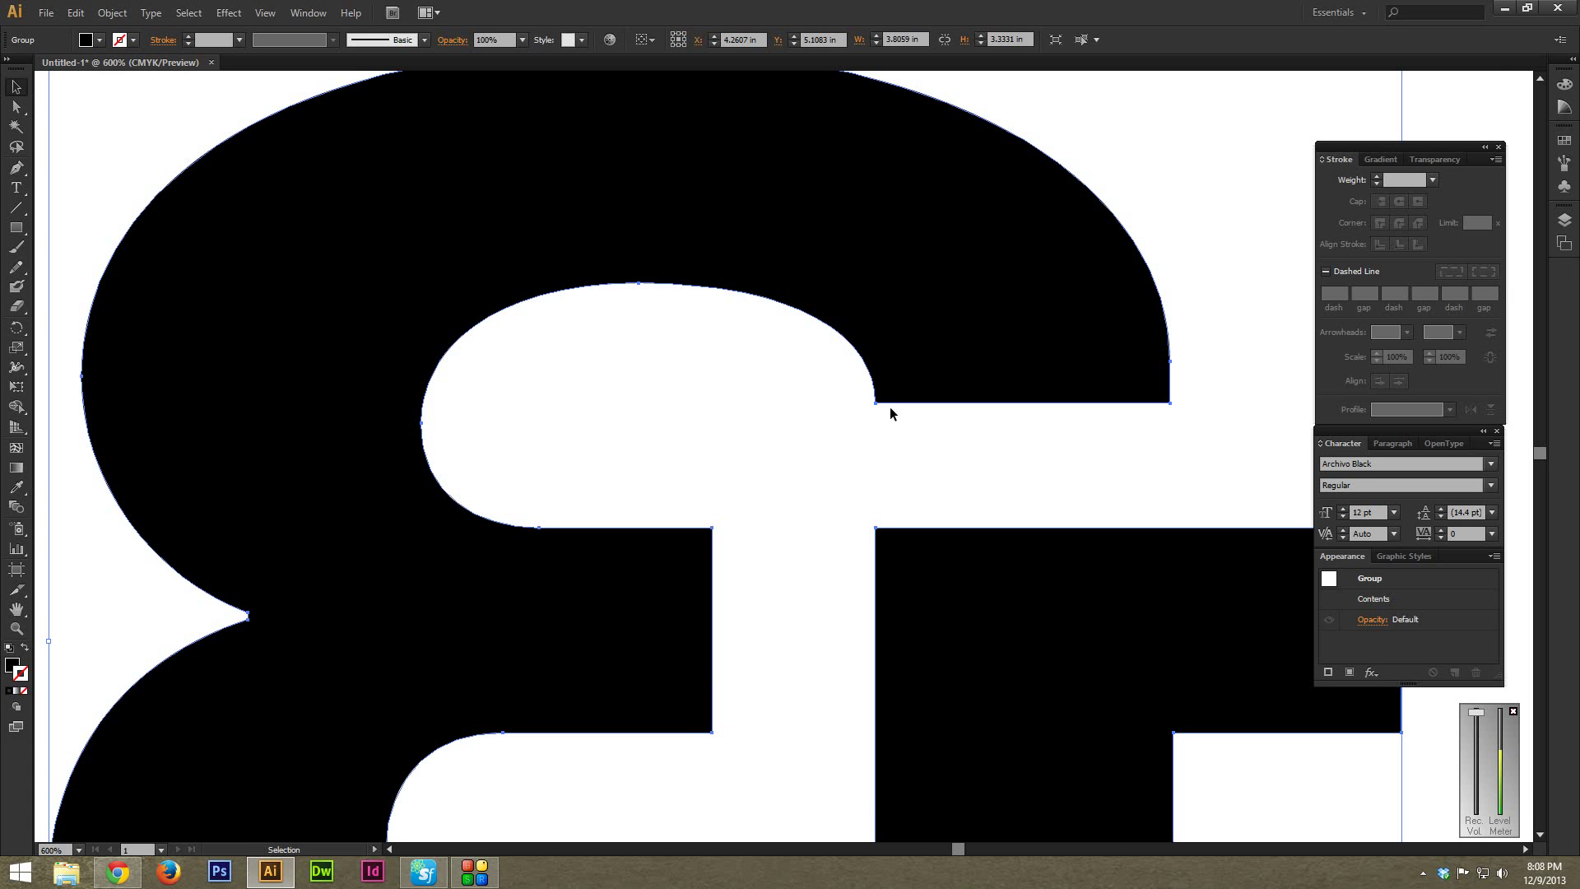
{"action": "key", "text": "ctrl+plus"}
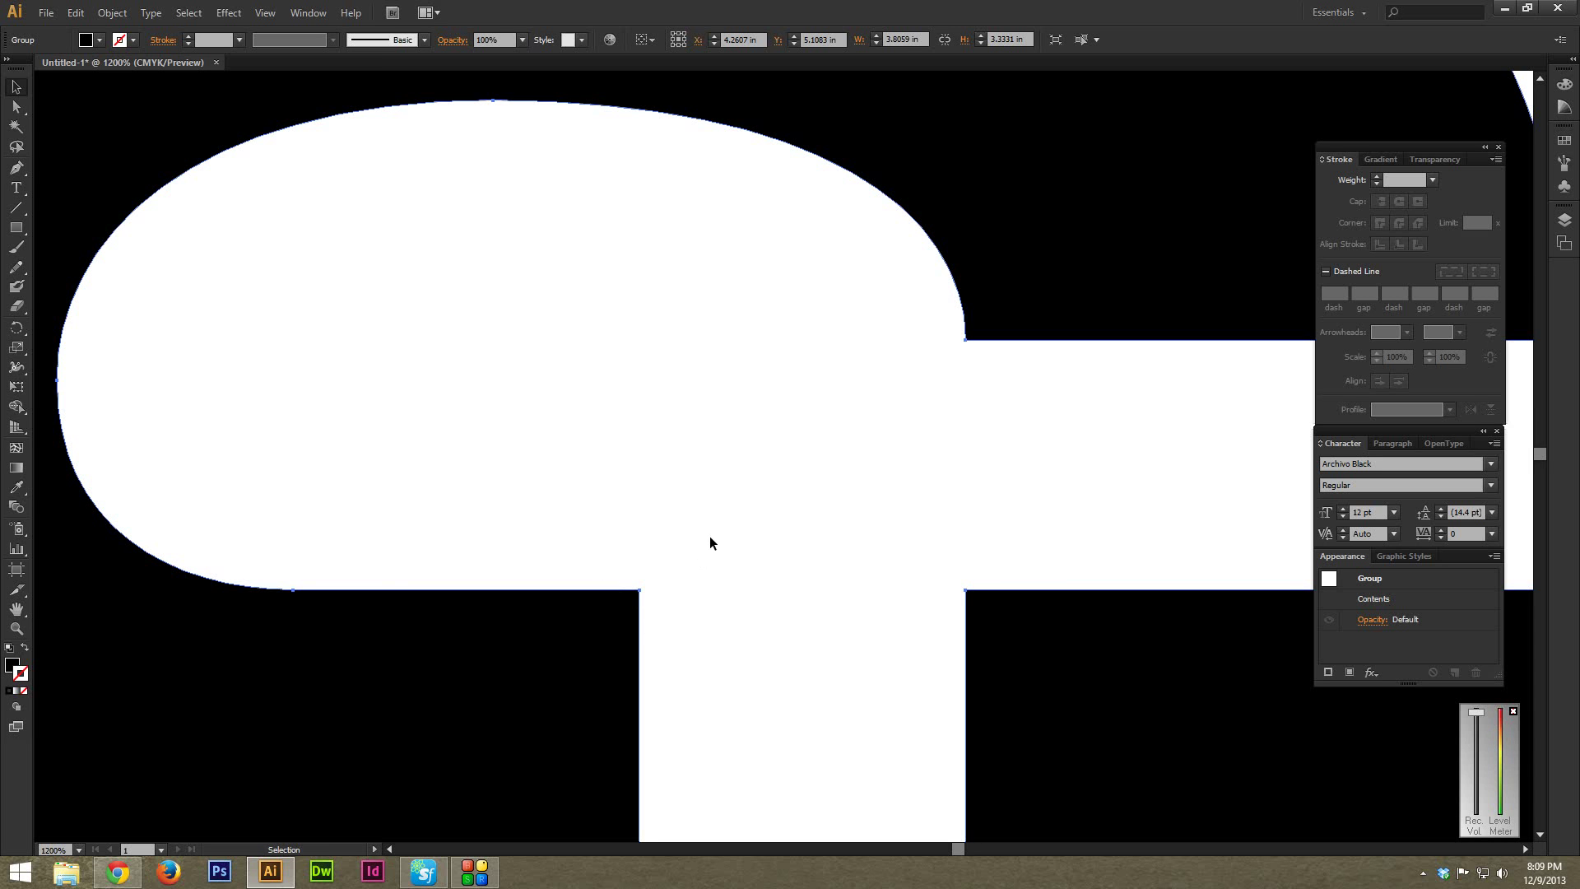
{"action": "key", "text": "ctrl+minus"}
{"action": "key", "text": "ctrl+minus"}
{"action": "key", "text": "ctrl+minus"}
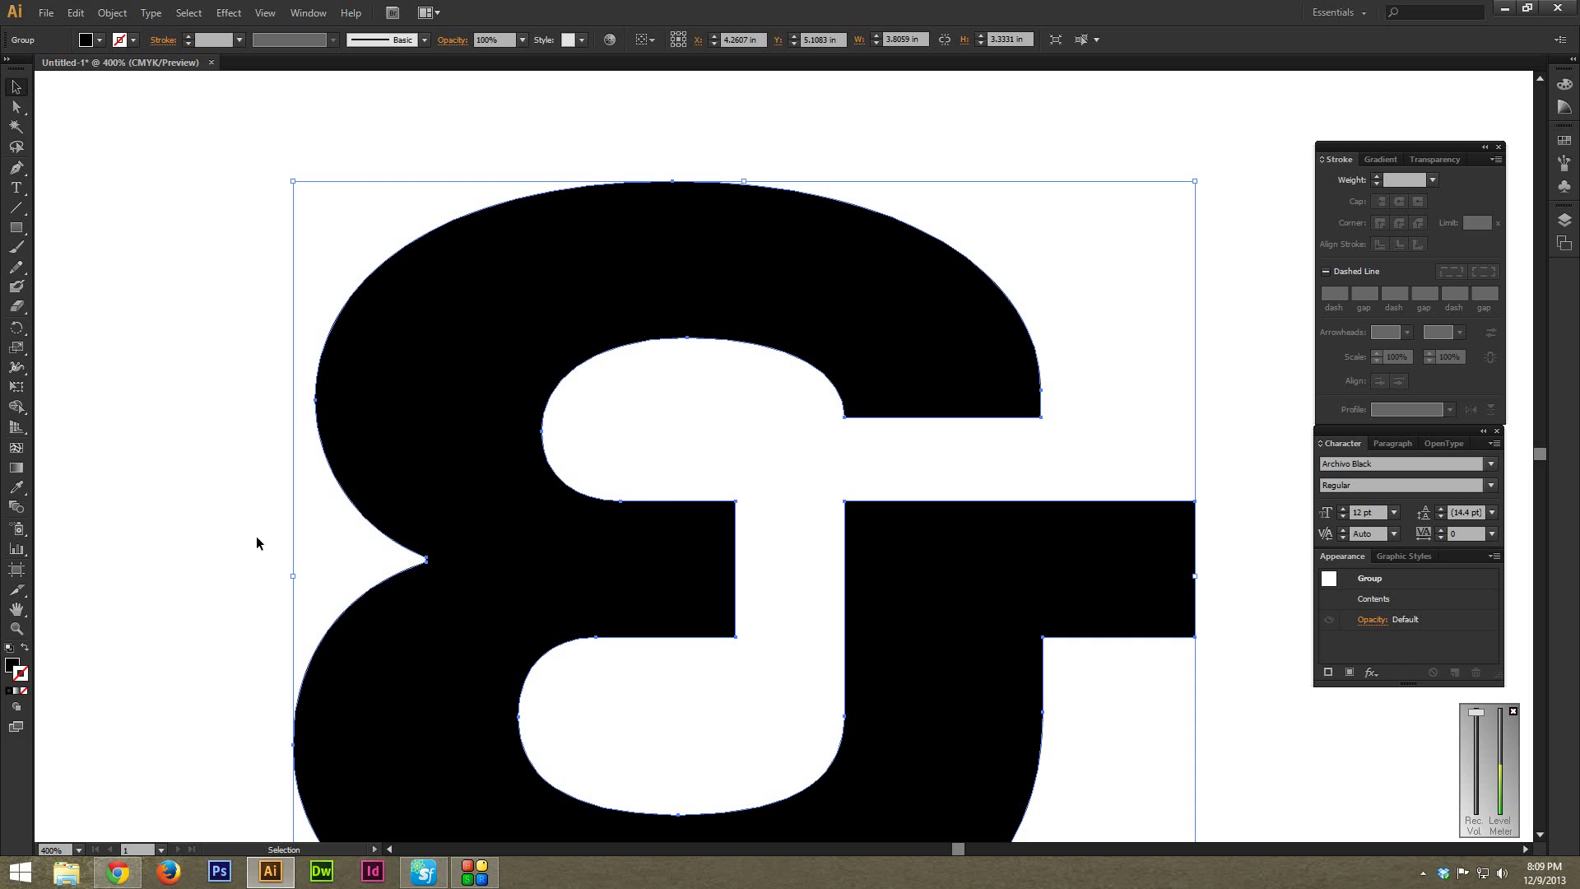
{"action": "left_click", "coordinate": [10, 690]}
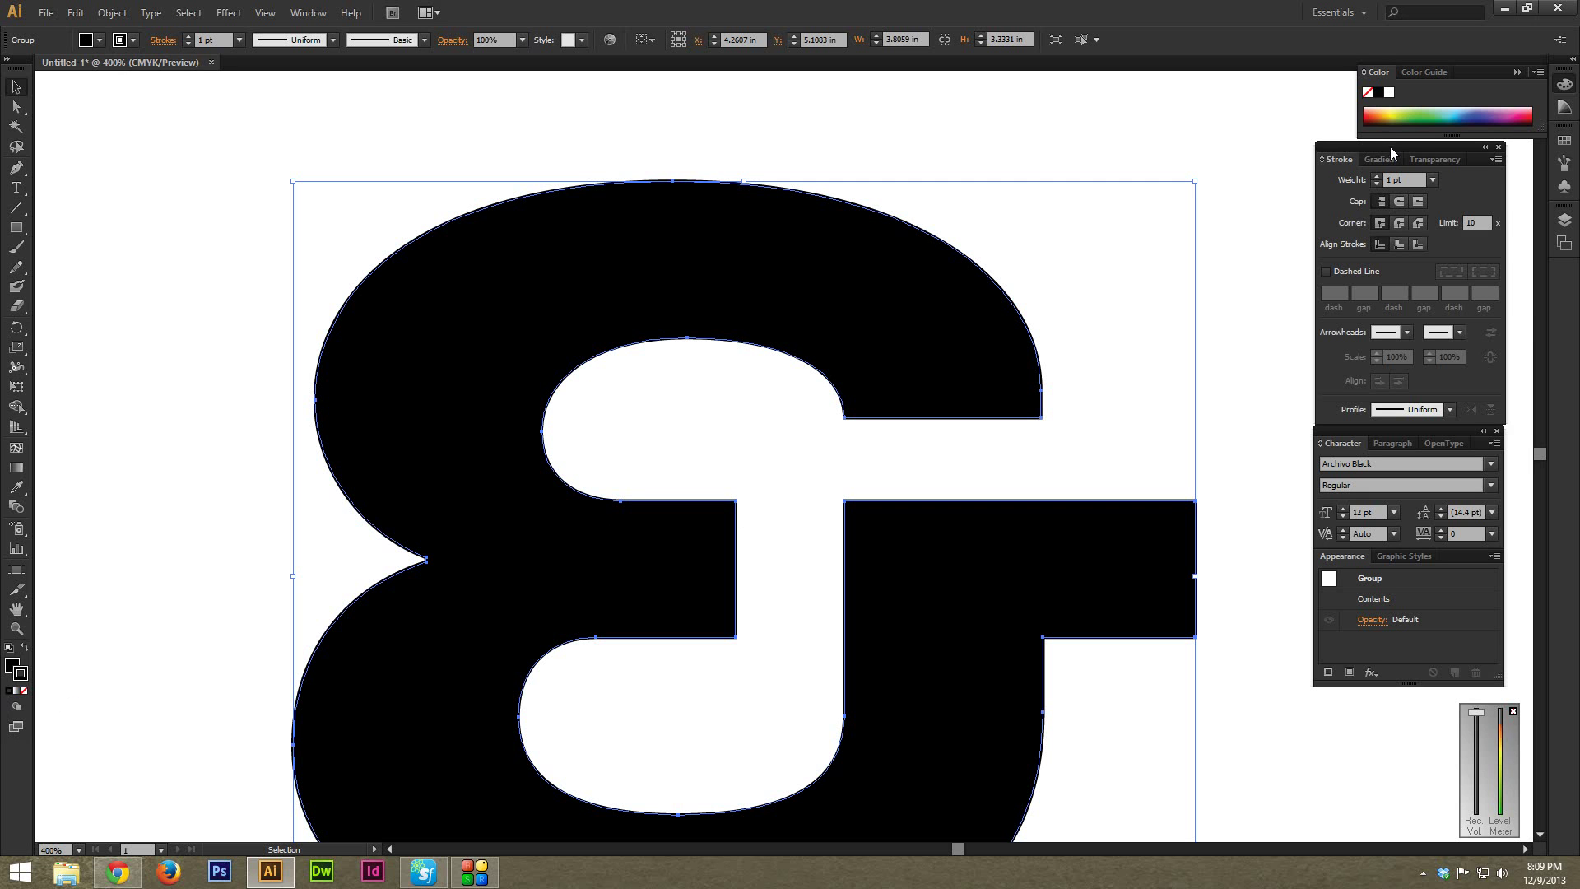
Set the ampersand's stroke weight to 3 pt.
{"action": "left_click_drag", "start_coordinate": [1390, 146], "coordinate": [1383, 146]}
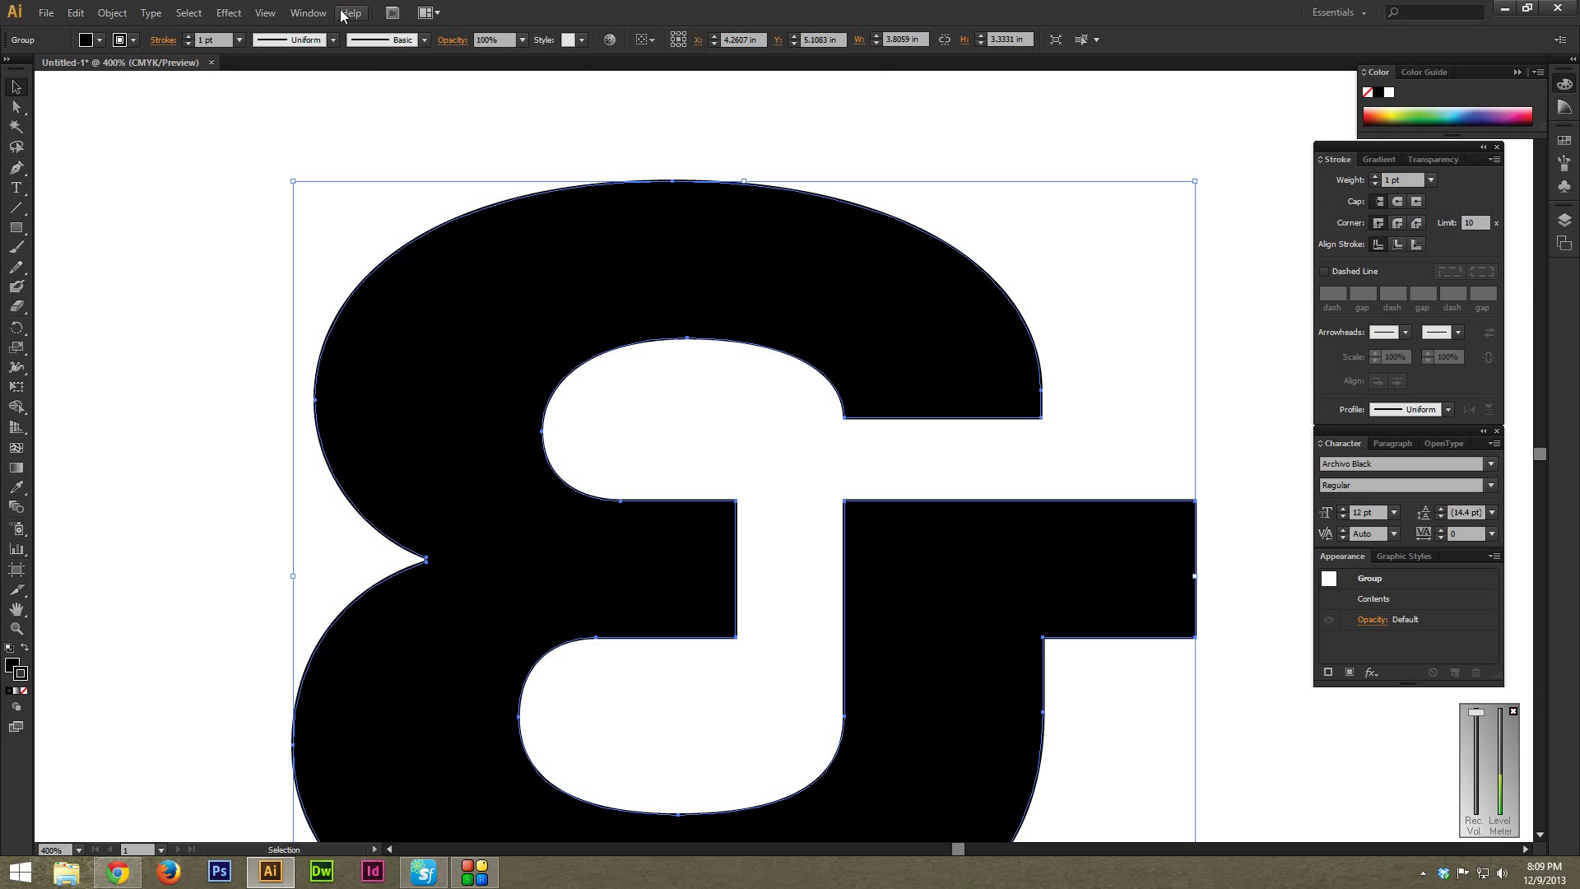
{"action": "left_click", "coordinate": [308, 13]}
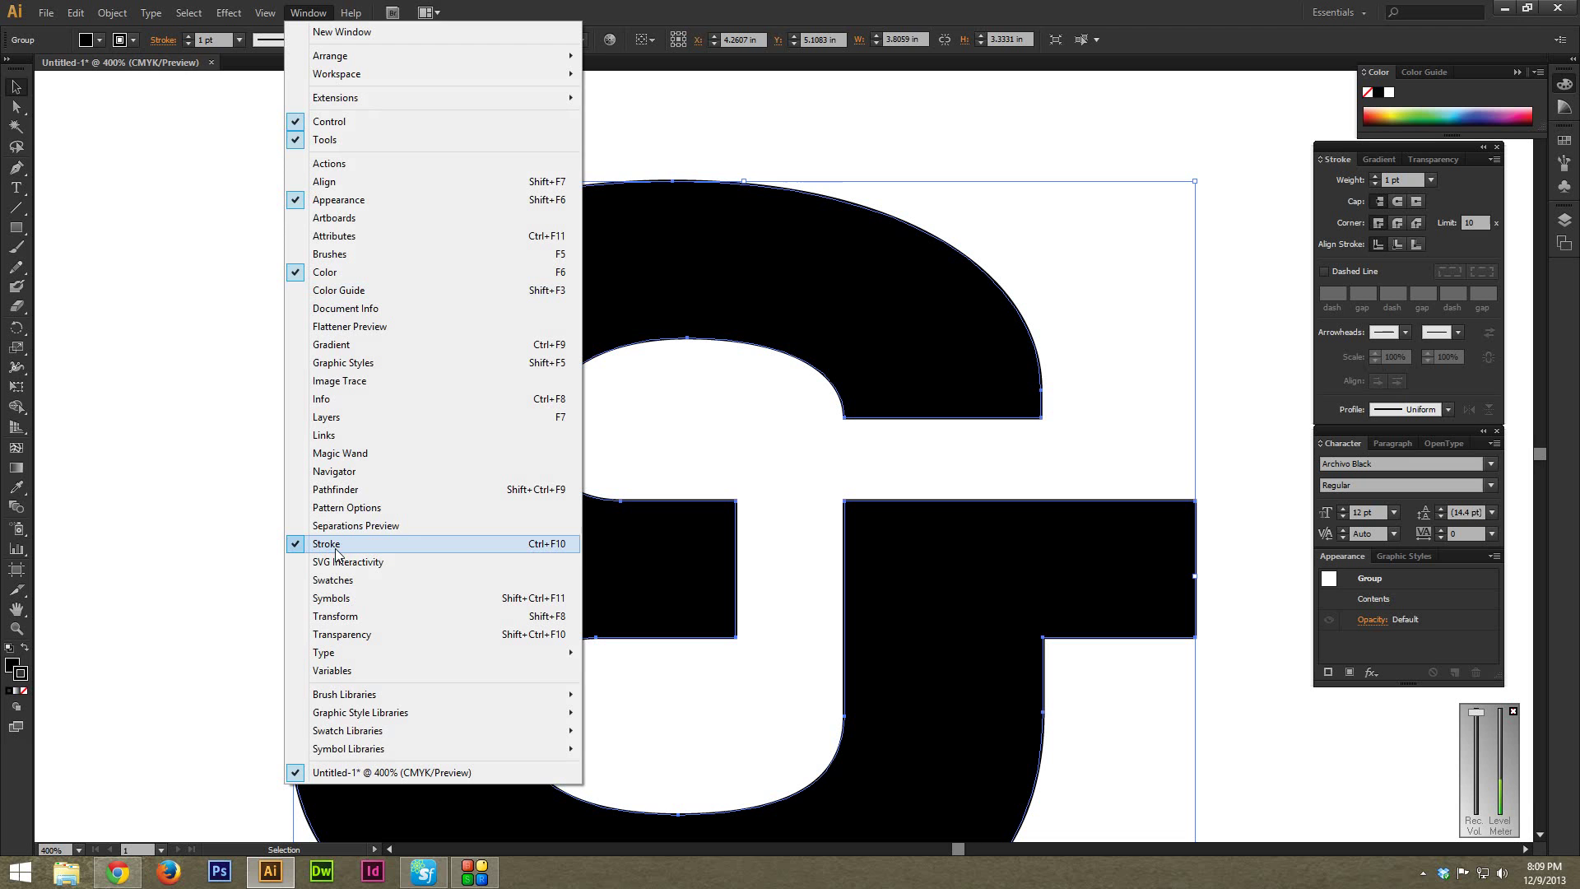
{"action": "left_click", "coordinate": [1216, 296]}
{"action": "left_click", "coordinate": [906, 395]}
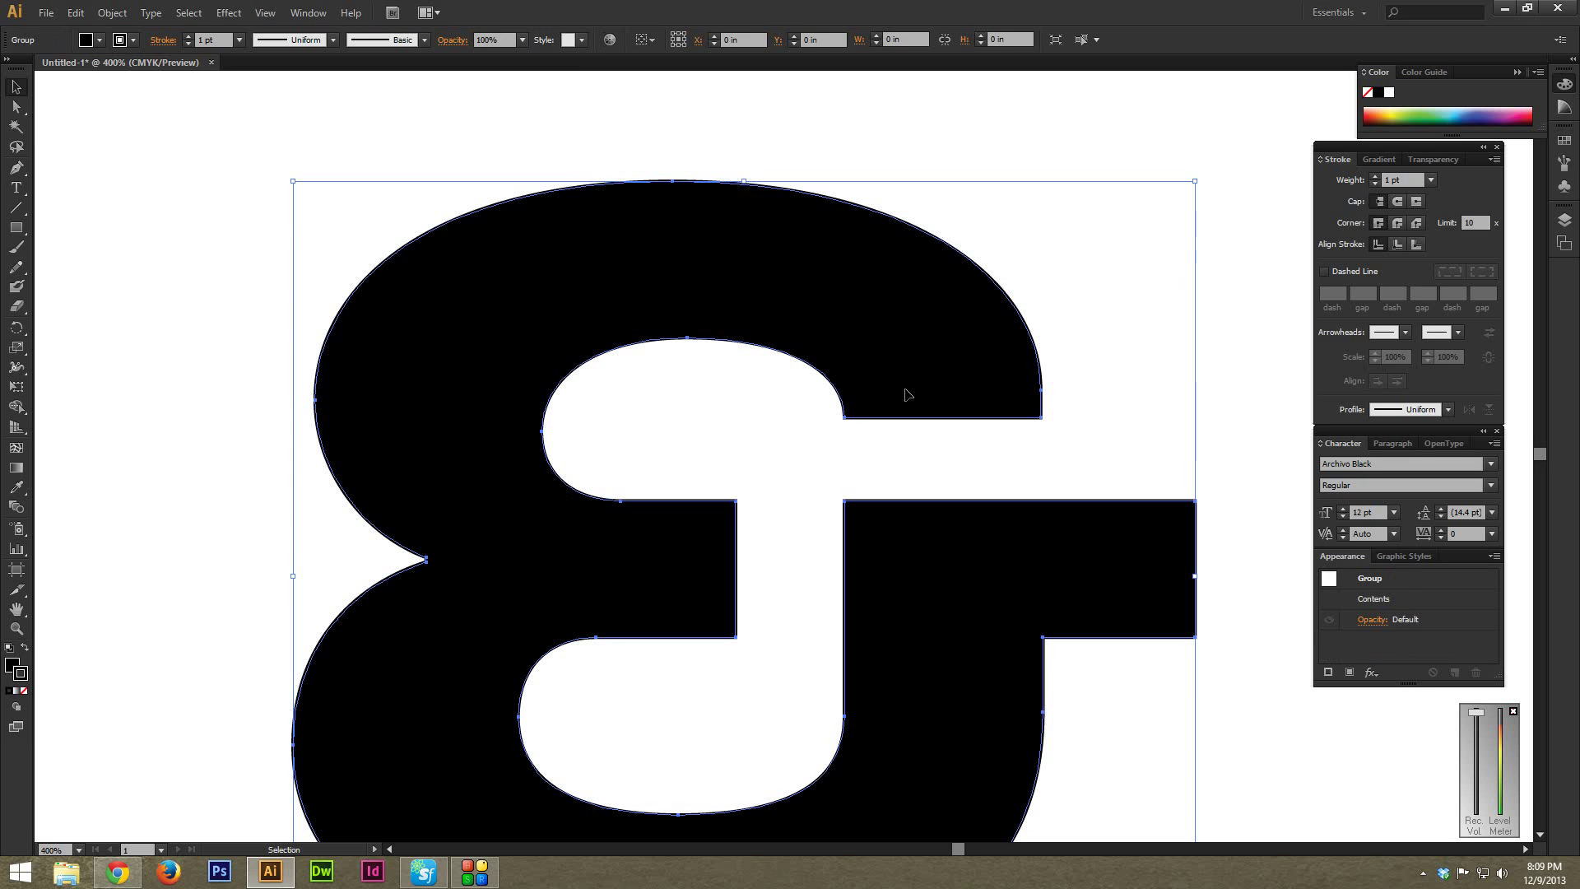
{"action": "left_click", "coordinate": [1374, 176]}
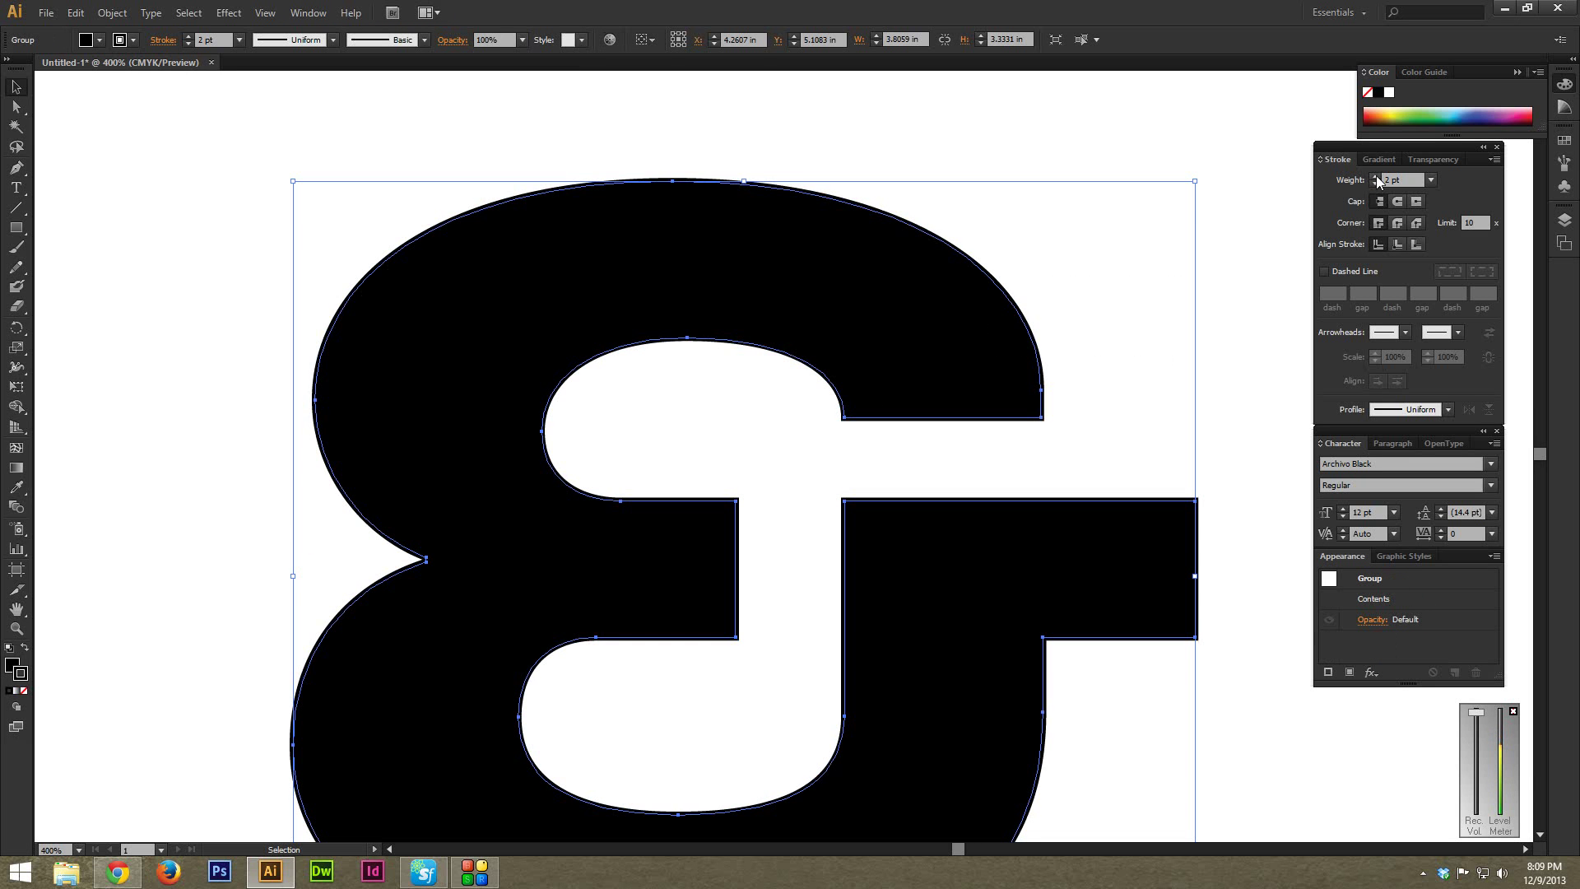
{"action": "left_click", "coordinate": [1374, 176]}
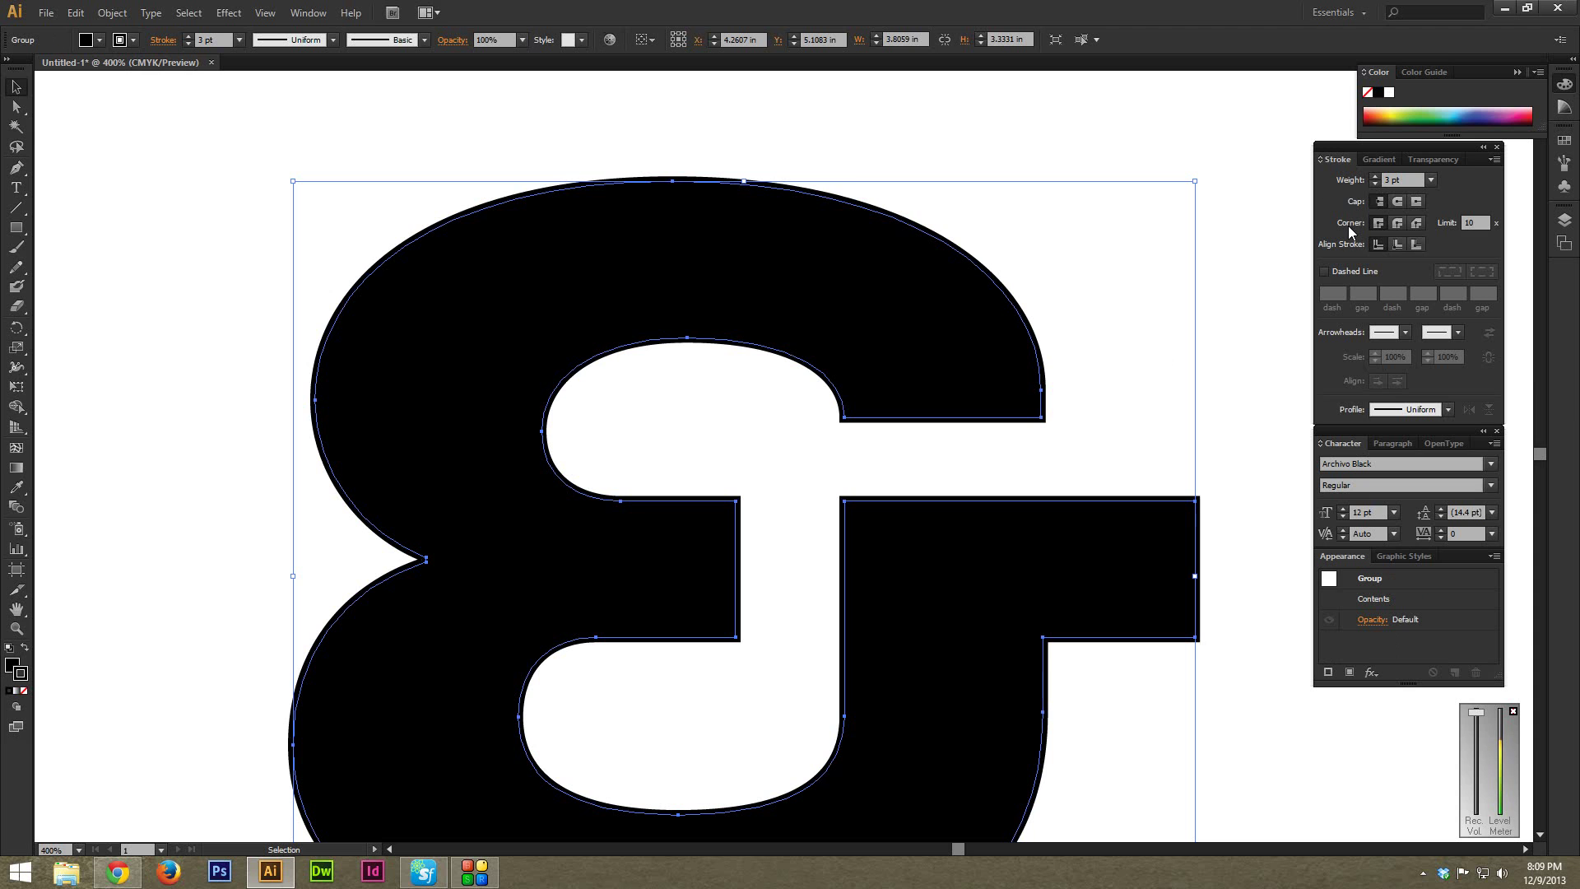
Give the ampersand's stroke a round cap and round join corners, and deselect the artwork.
{"action": "left_click", "coordinate": [1397, 203]}
{"action": "left_click", "coordinate": [1398, 223]}
{"action": "left_click", "coordinate": [1100, 332]}
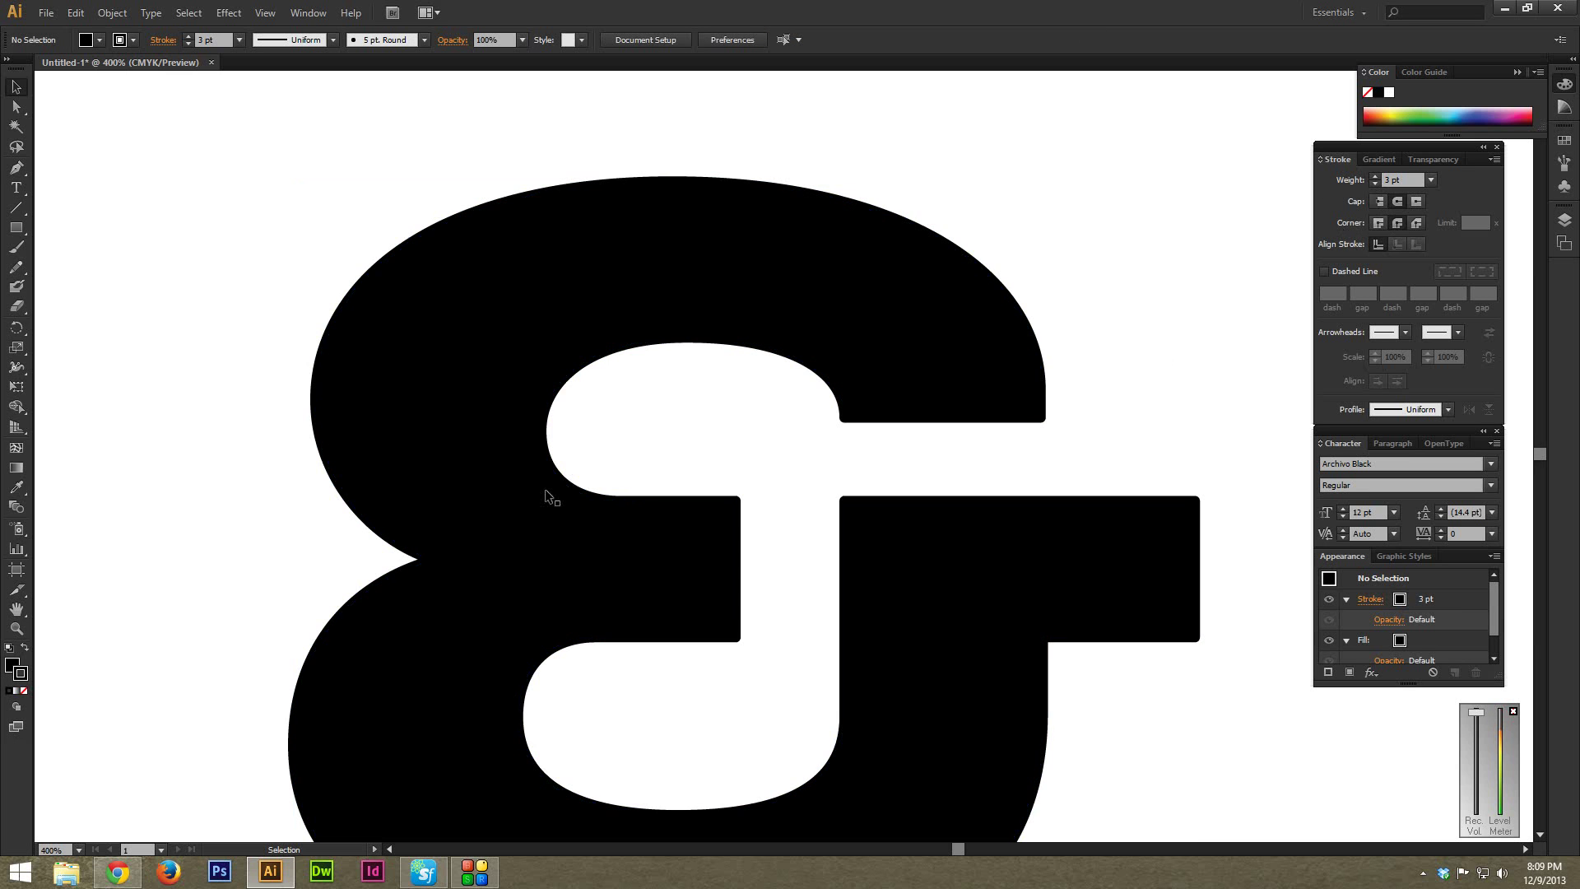
Examine the ampersand's stroked corners up close and check the whole shape.
{"action": "key", "text": "ctrl+plus"}
{"action": "key", "text": "ctrl+plus"}
{"action": "key", "text": "ctrl+plus"}
{"action": "key", "text": "ctrl+plus"}
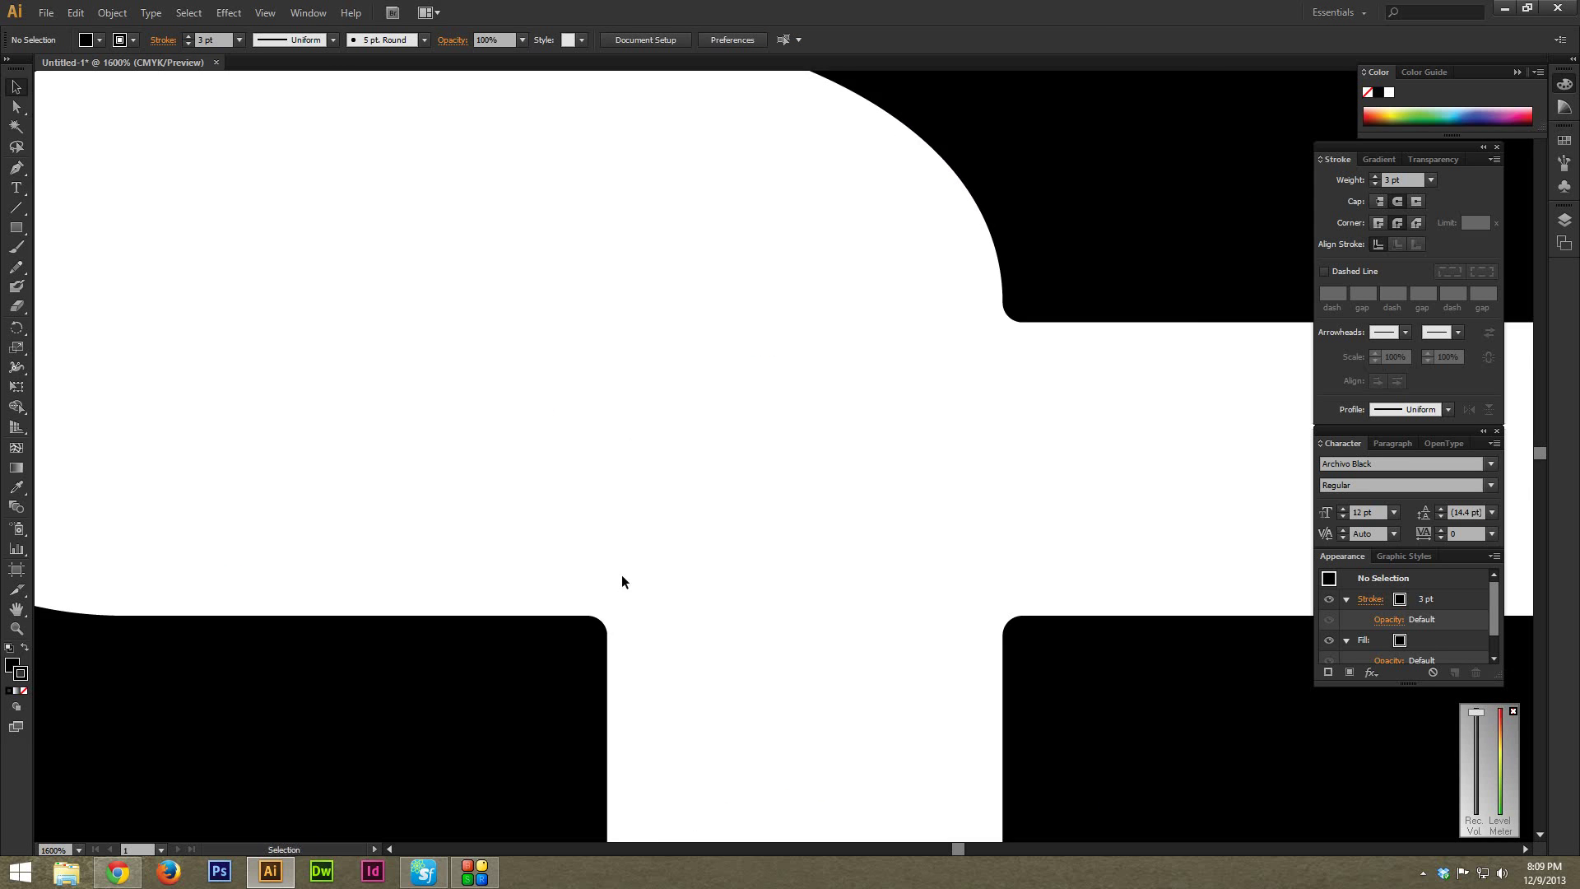
{"action": "left_click_drag", "start_coordinate": [620, 581], "coordinate": [839, 371]}
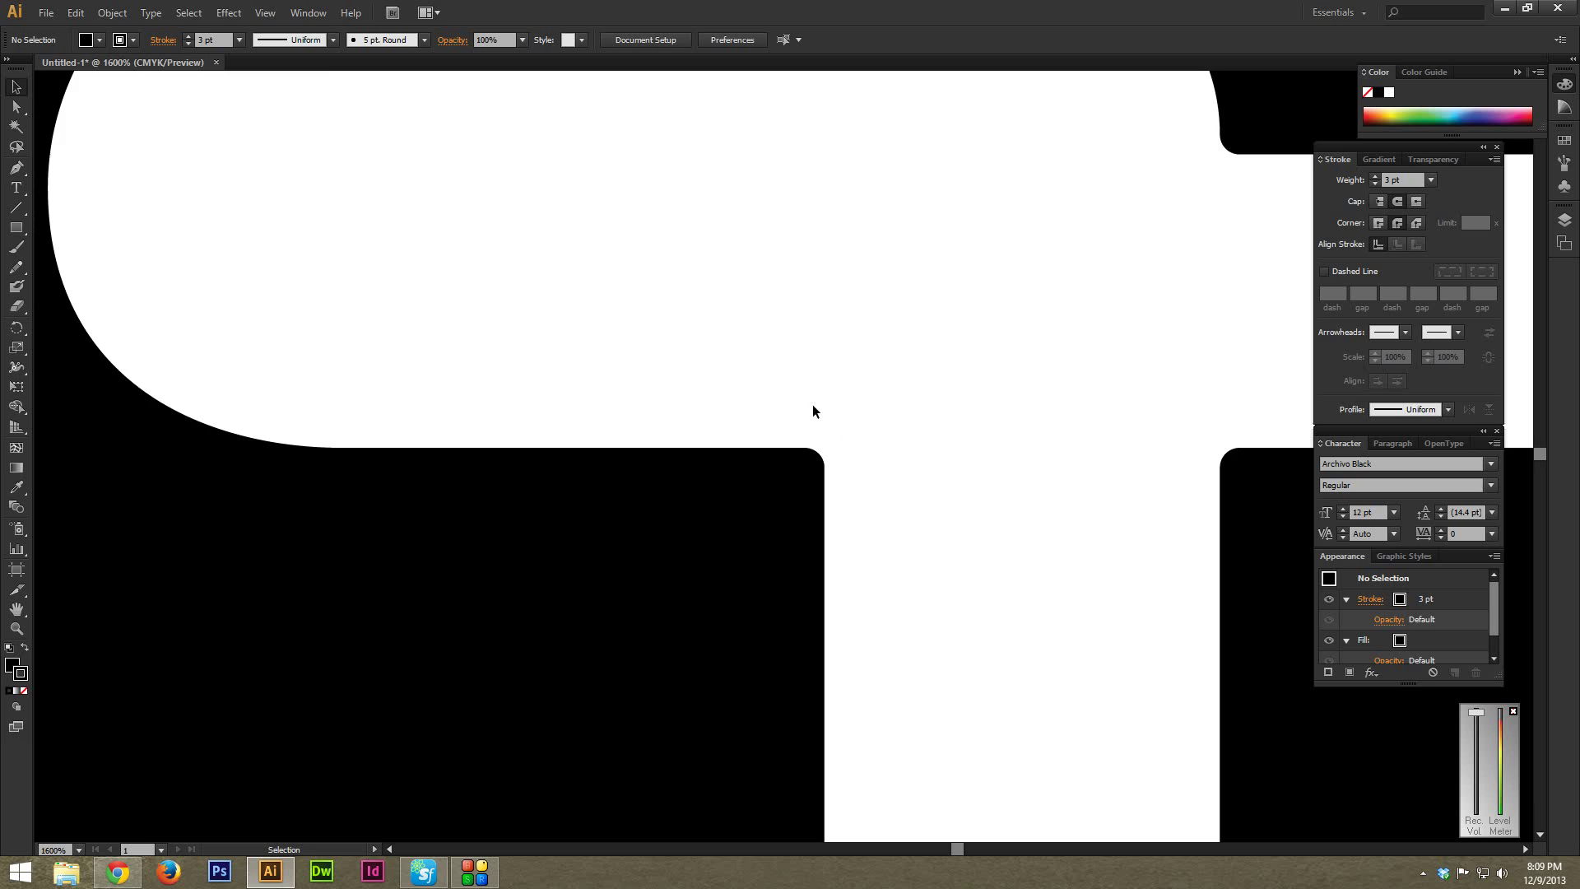
{"action": "key", "text": "ctrl+minus"}
{"action": "key", "text": "ctrl+minus"}
{"action": "key", "text": "ctrl+minus"}
{"action": "key", "text": "ctrl+minus"}
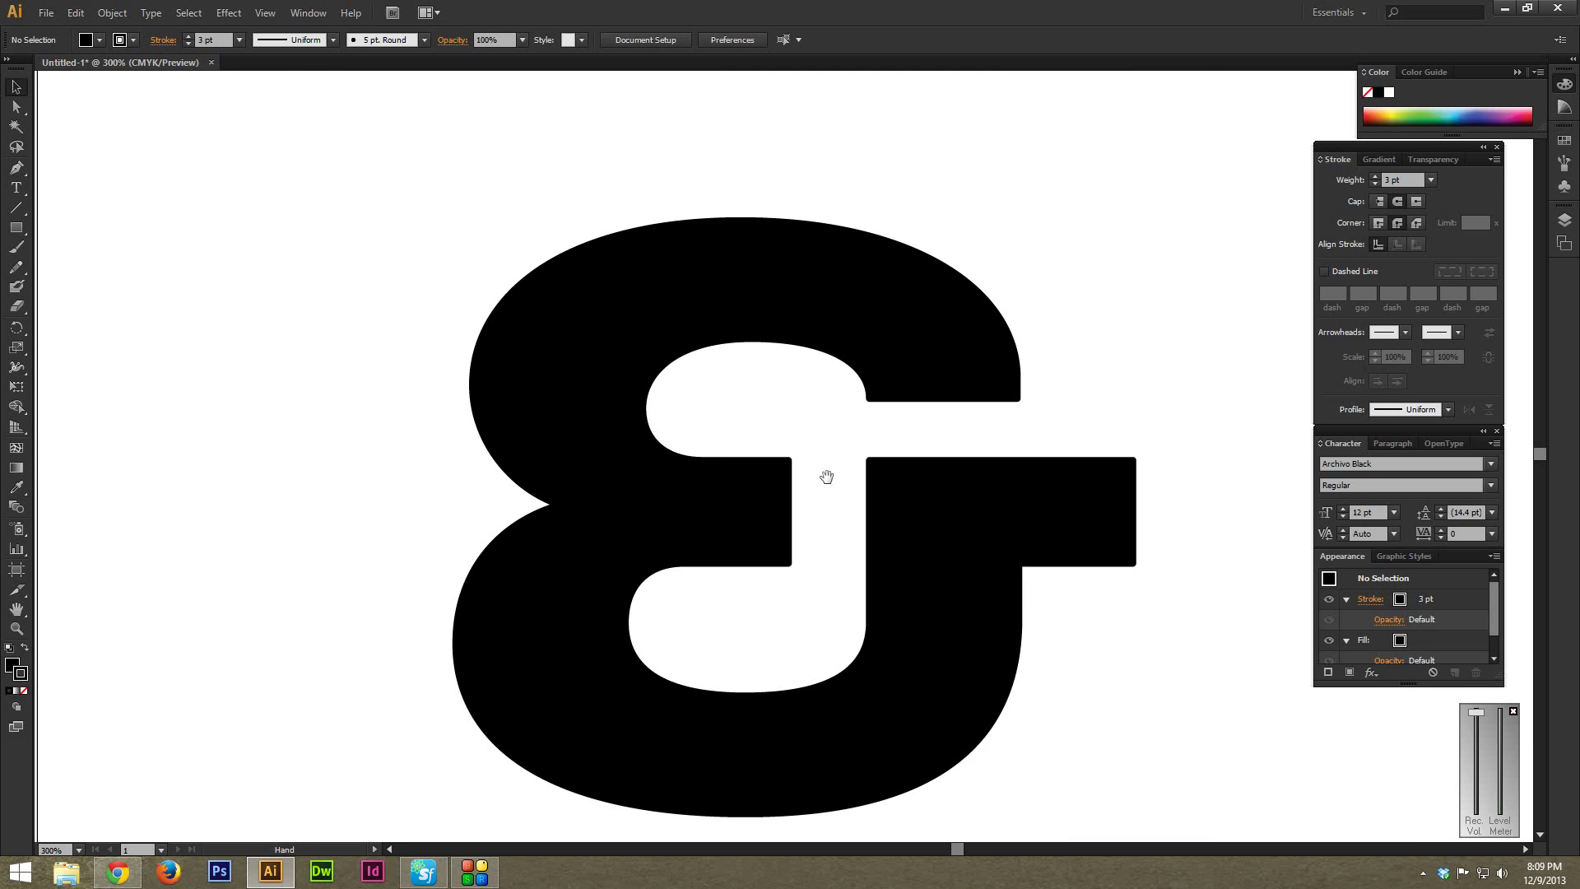
{"action": "left_click_drag", "start_coordinate": [827, 476], "coordinate": [770, 452]}
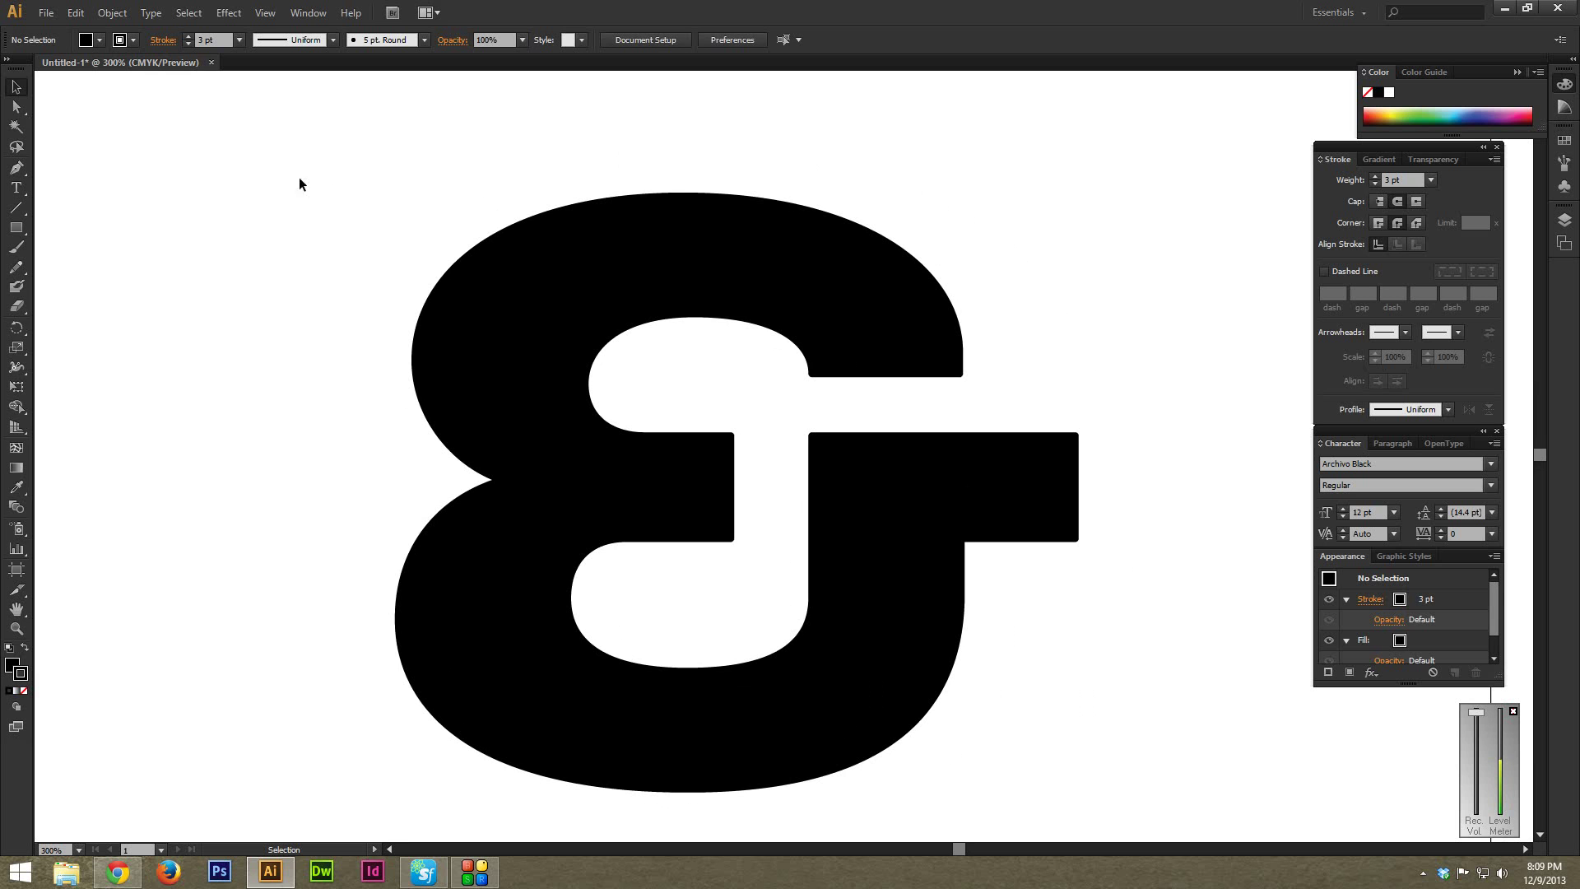
Start the Roughen effect on the whole ampersand with preview on, smooth points and absolute size.
{"action": "left_click_drag", "start_coordinate": [298, 176], "coordinate": [1114, 663]}
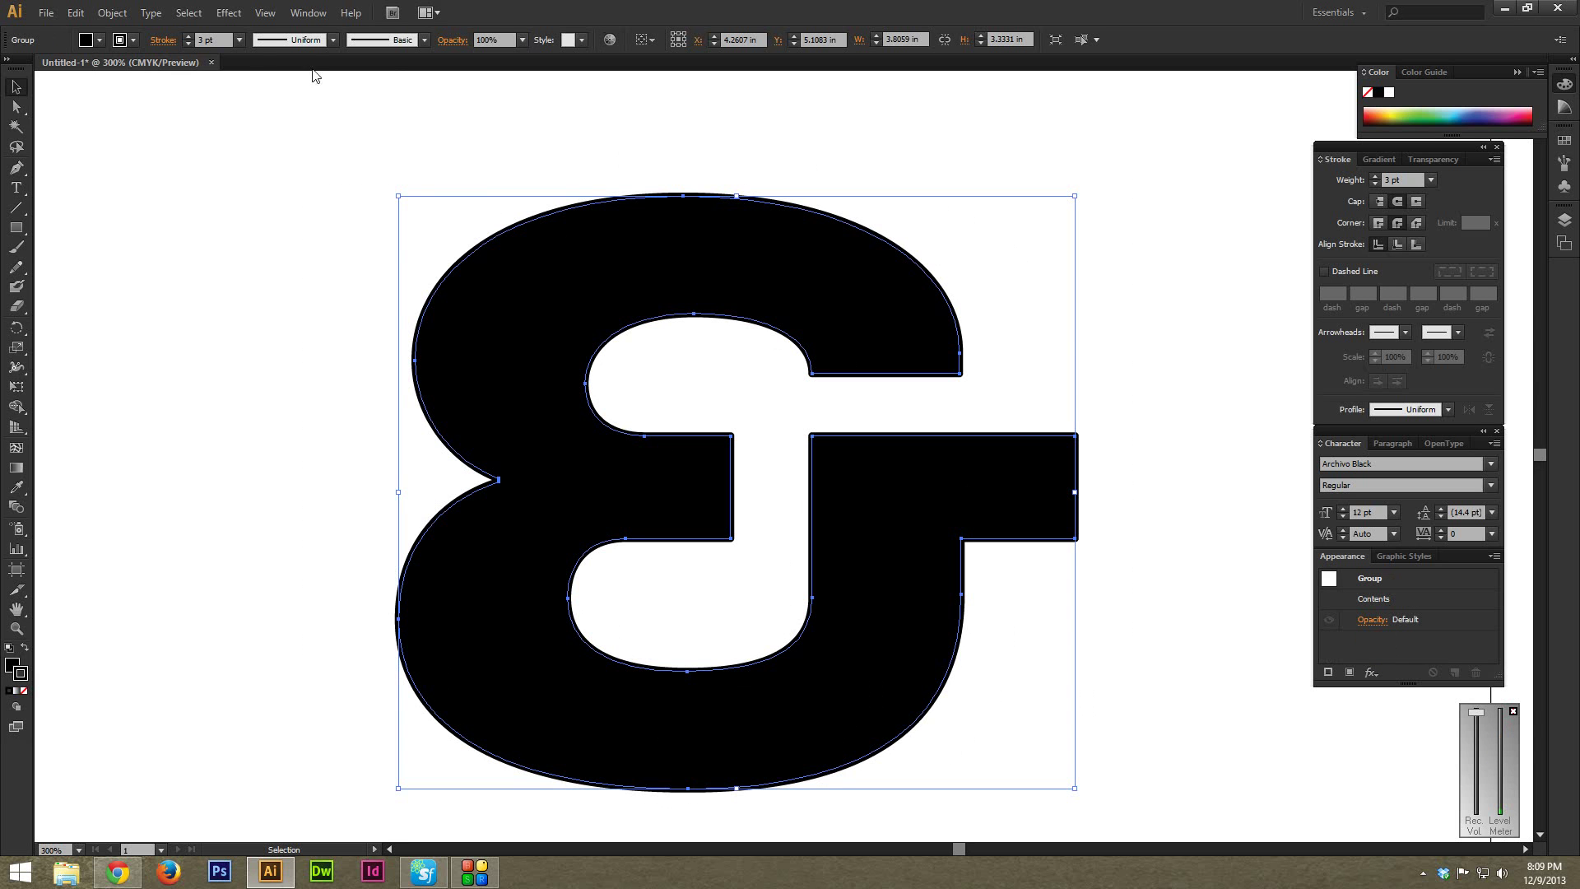
{"action": "left_click", "coordinate": [228, 13]}
{"action": "mouse_move", "coordinate": [276, 155]}
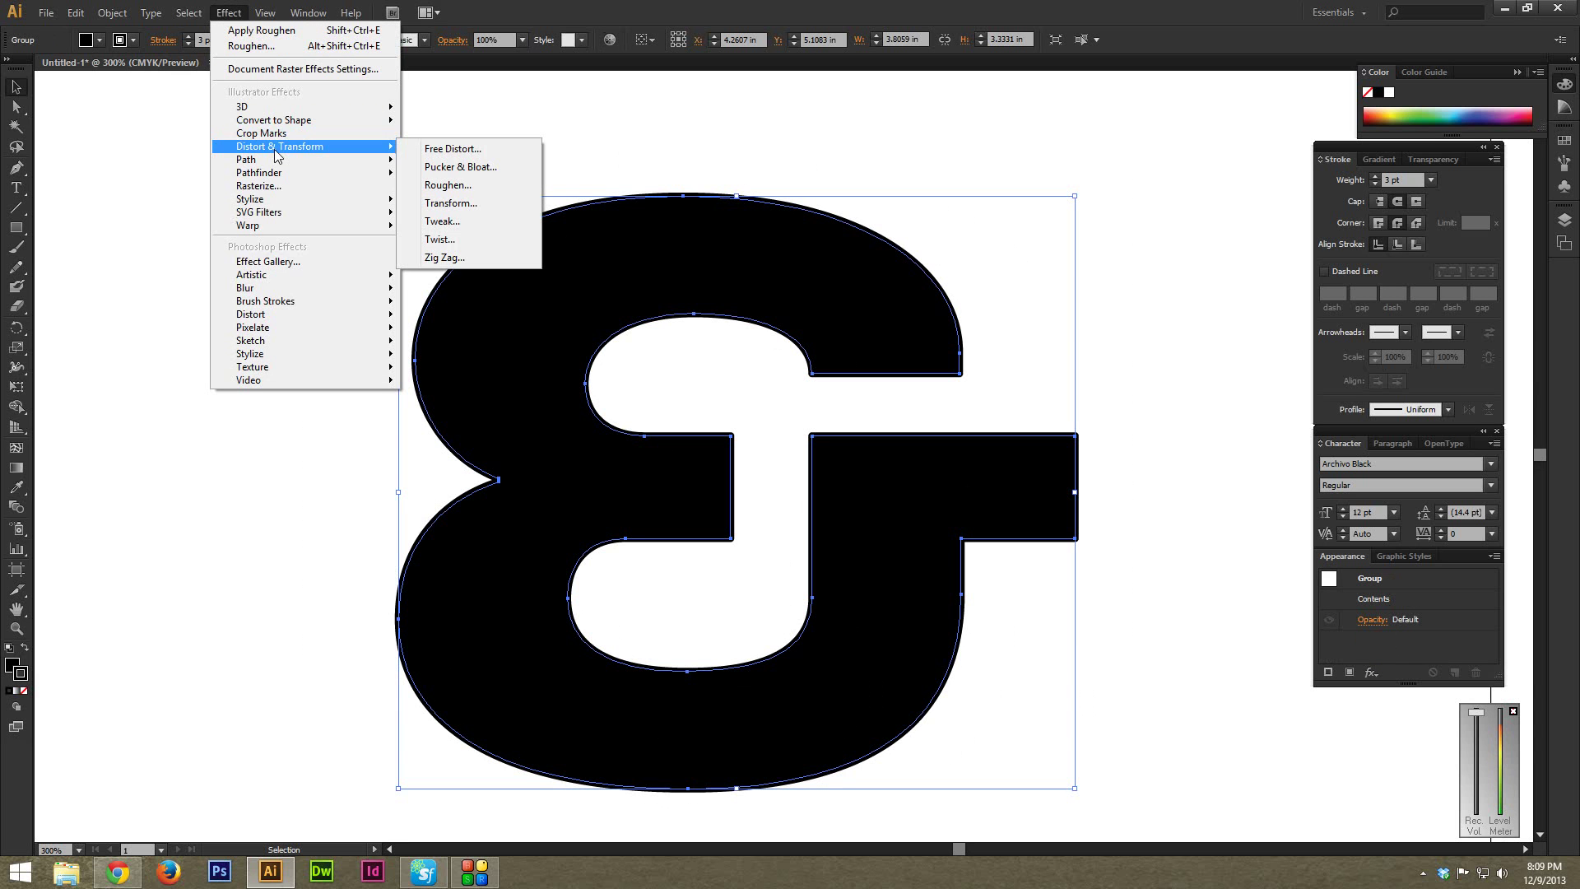
{"action": "left_click", "coordinate": [436, 186]}
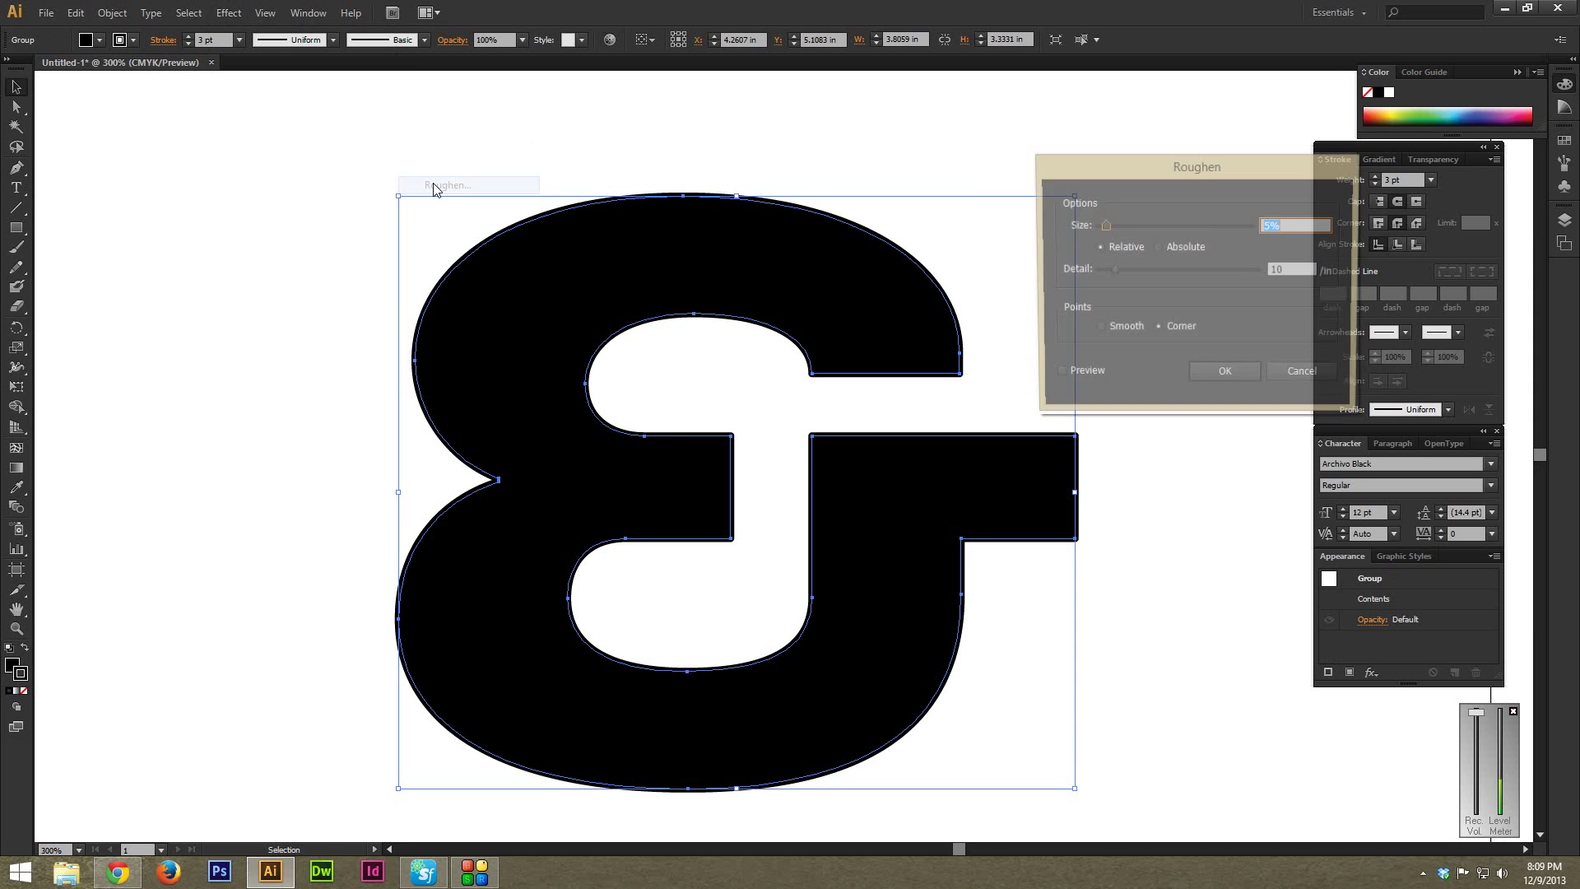
{"action": "left_click_drag", "start_coordinate": [1091, 173], "coordinate": [1094, 137]}
{"action": "left_click", "coordinate": [1035, 348]}
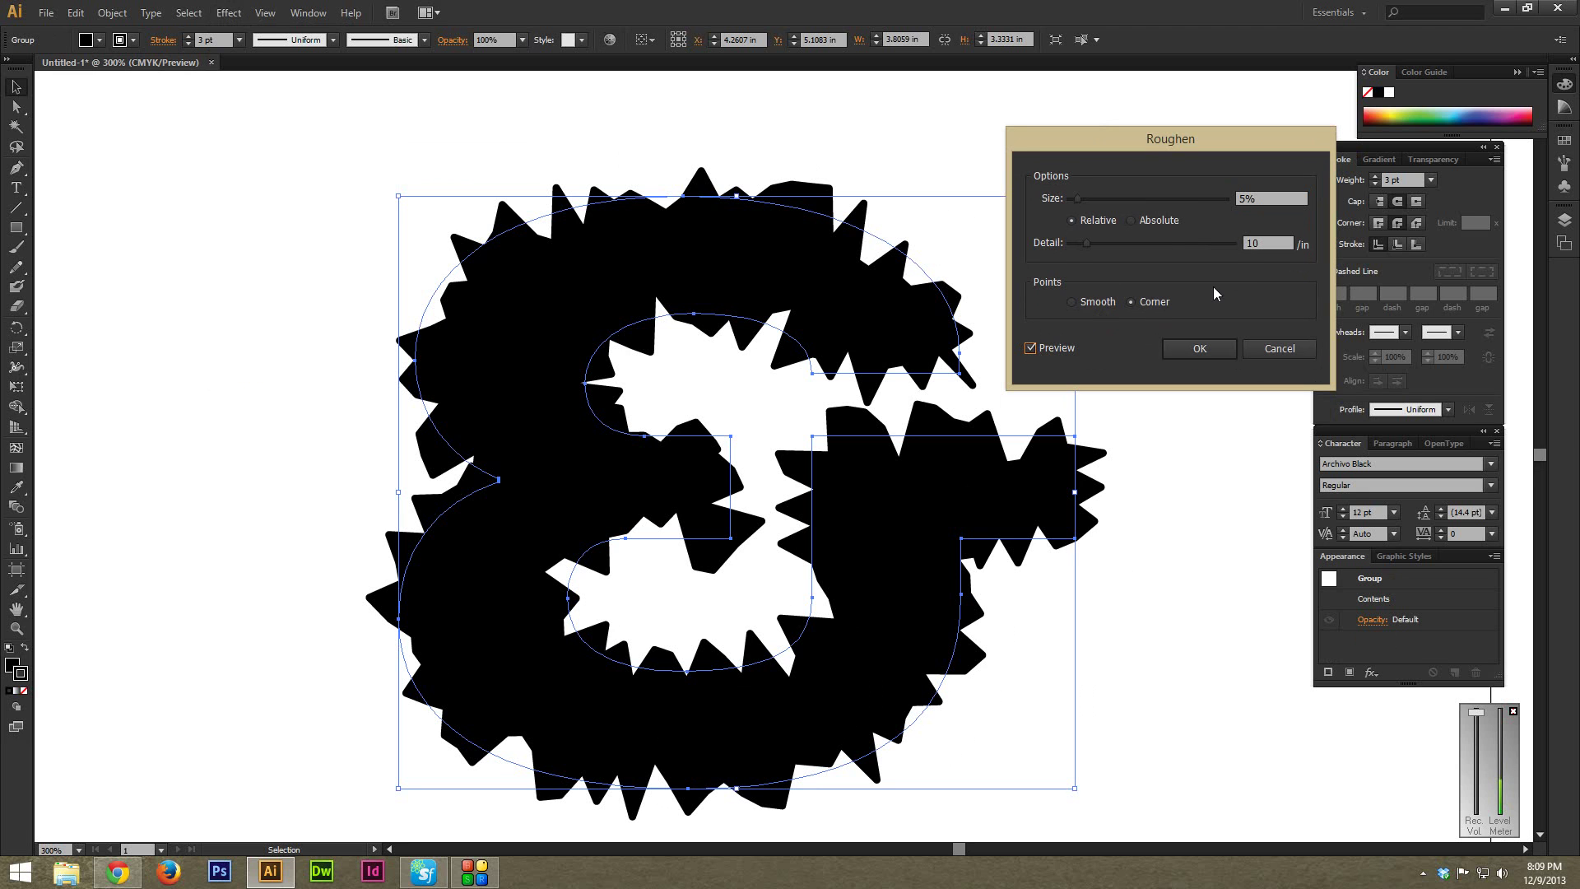
{"action": "left_click", "coordinate": [1076, 303]}
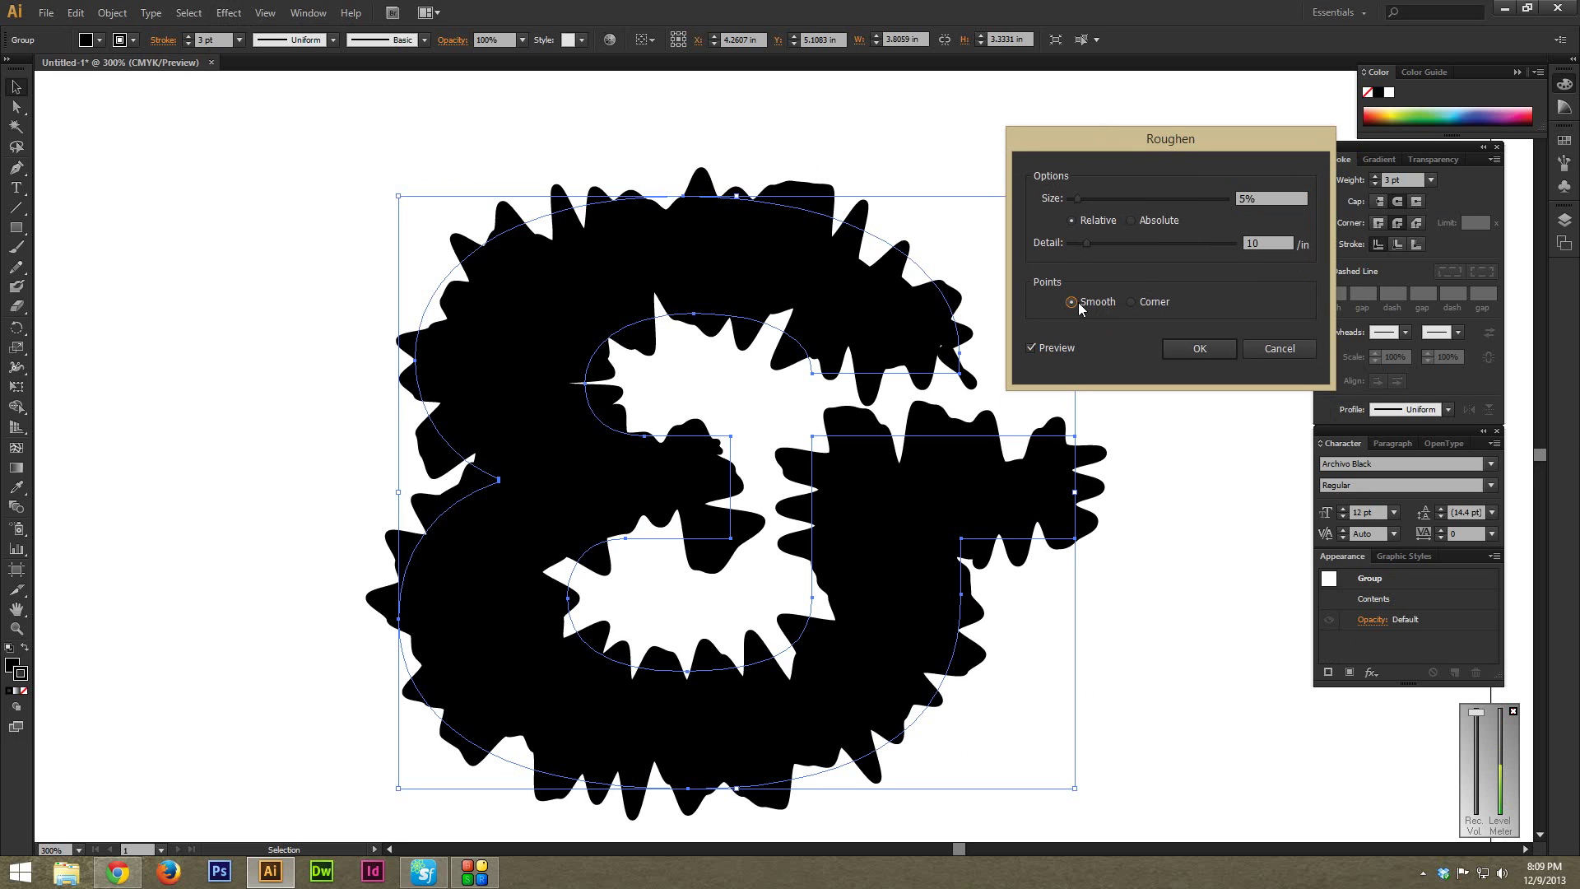
{"action": "left_click", "coordinate": [1132, 219]}
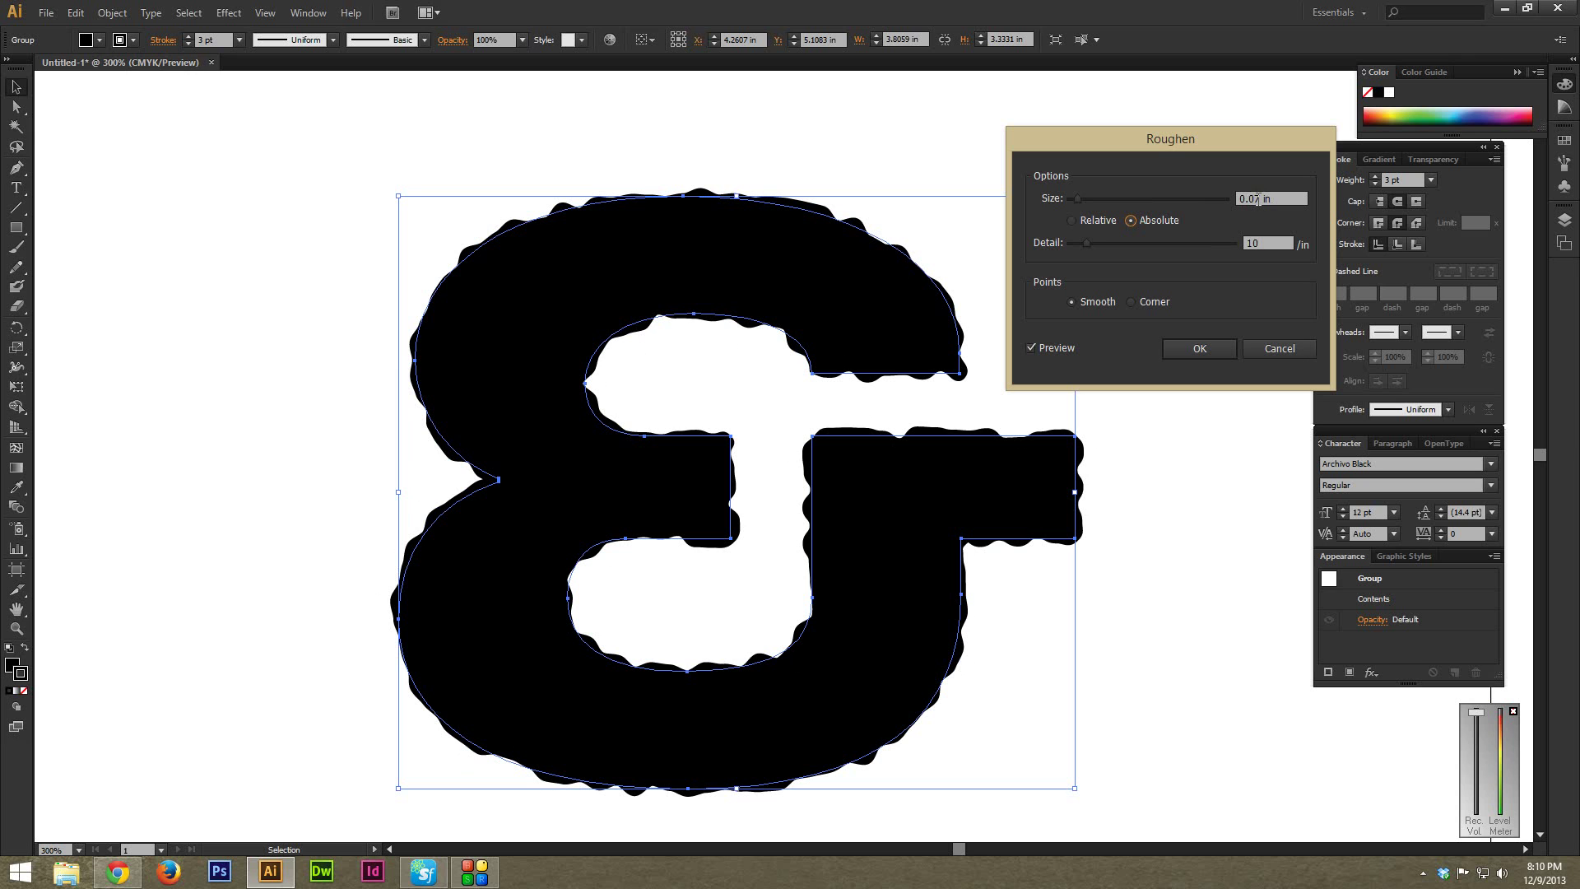
Set the Roughen size to 0.01 in and the detail to 20 per inch, apply the effect, and deselect the ampersand.
{"action": "left_click_drag", "start_coordinate": [1260, 198], "coordinate": [1255, 198]}
{"action": "type", "text": "1"}
{"action": "left_click", "coordinate": [1276, 244]}
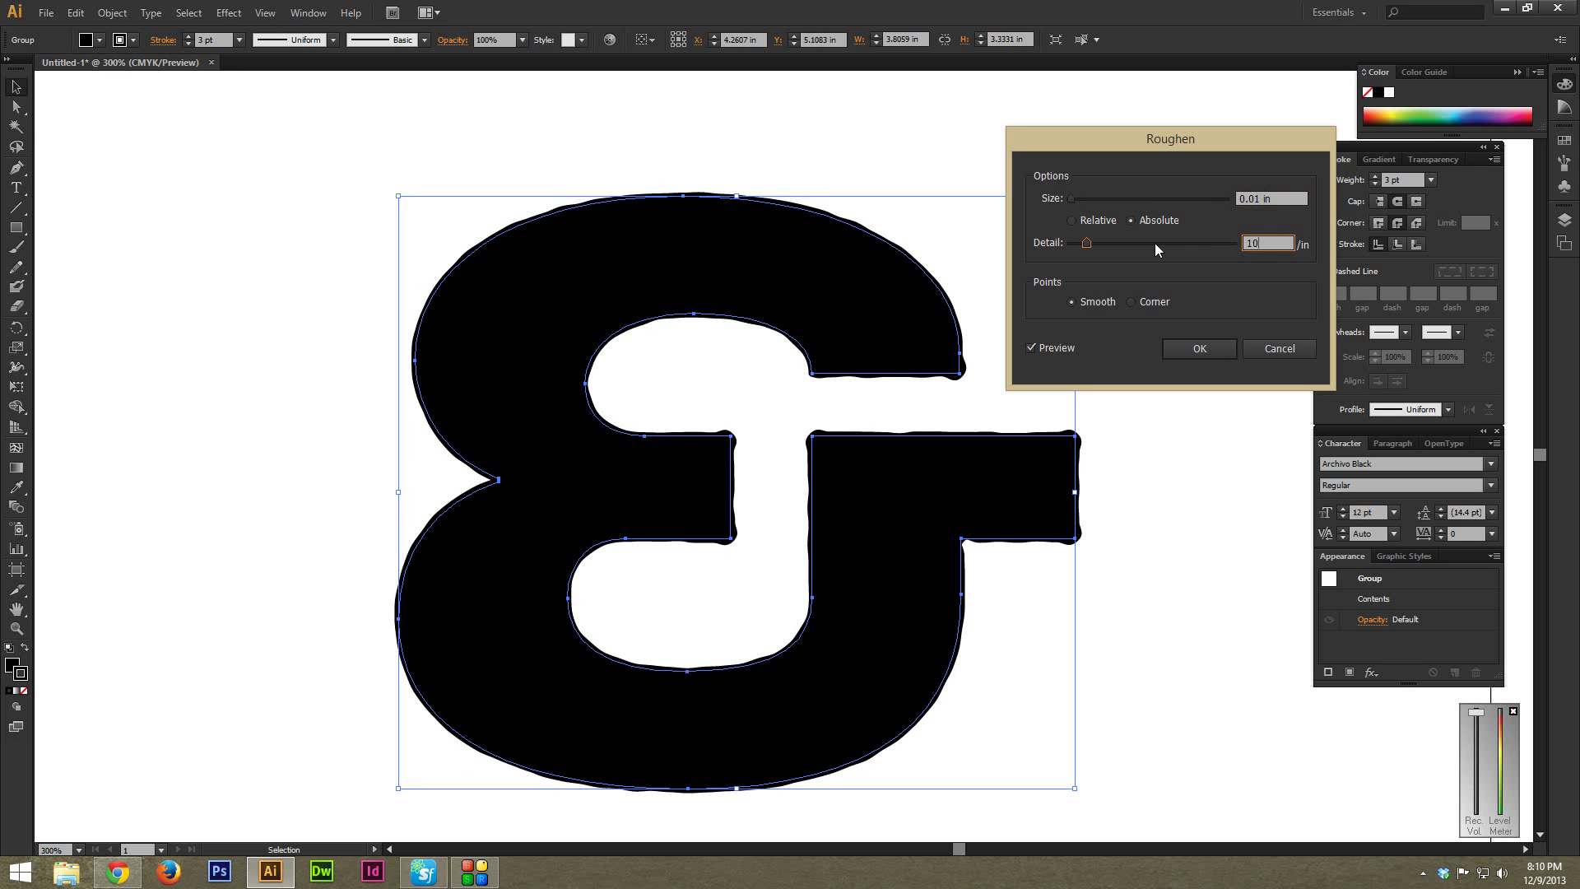
{"action": "type", "text": "20"}
{"action": "left_click", "coordinate": [1294, 200]}
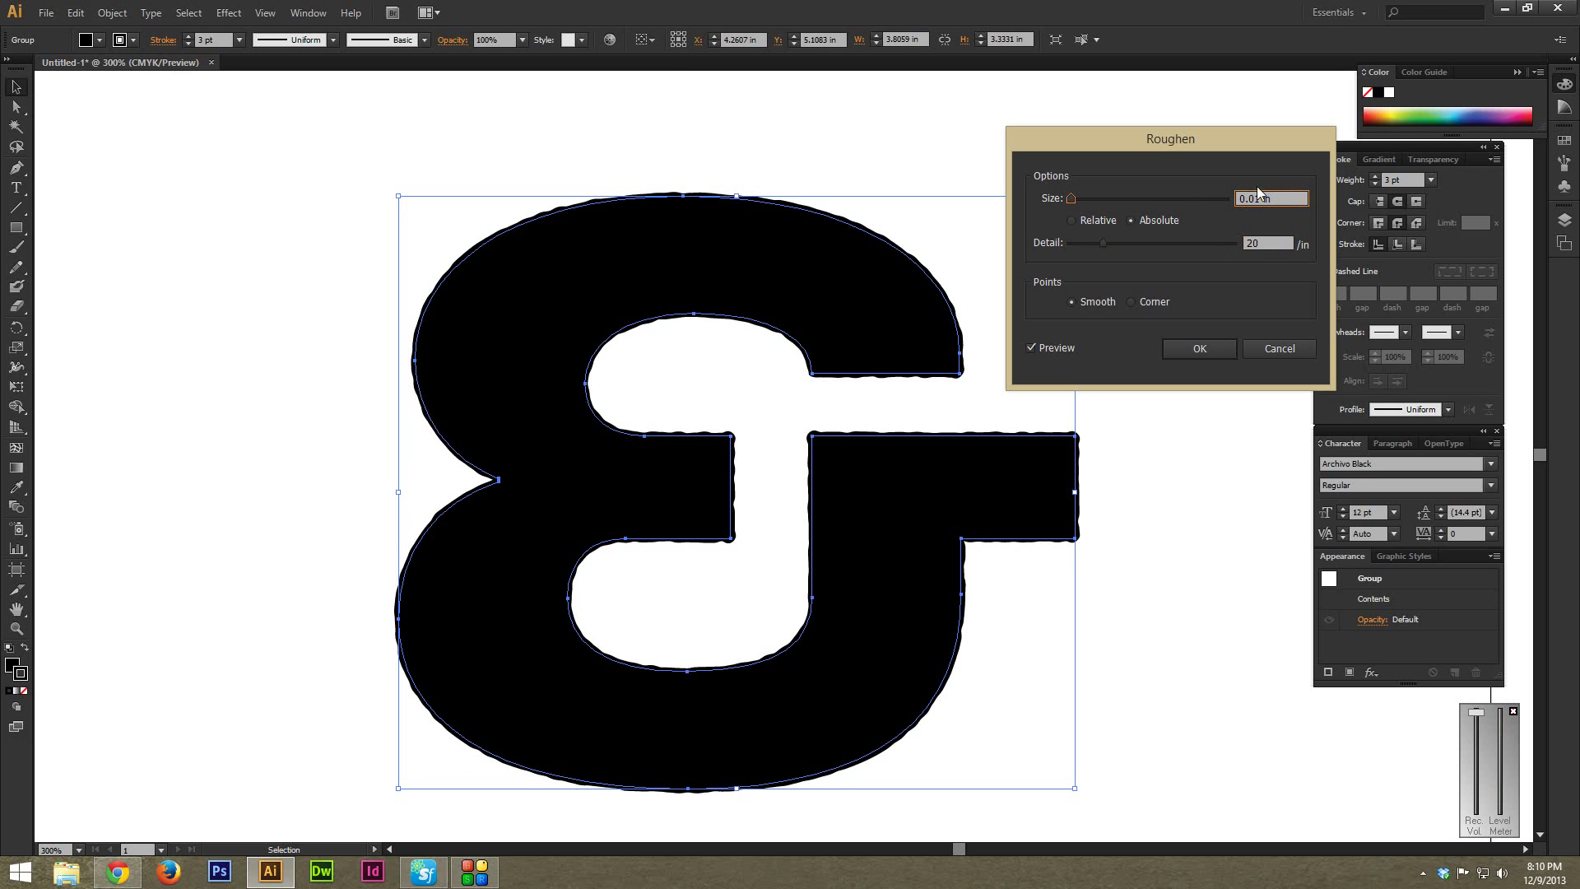
{"action": "left_click", "coordinate": [1199, 349]}
{"action": "left_click", "coordinate": [1143, 338]}
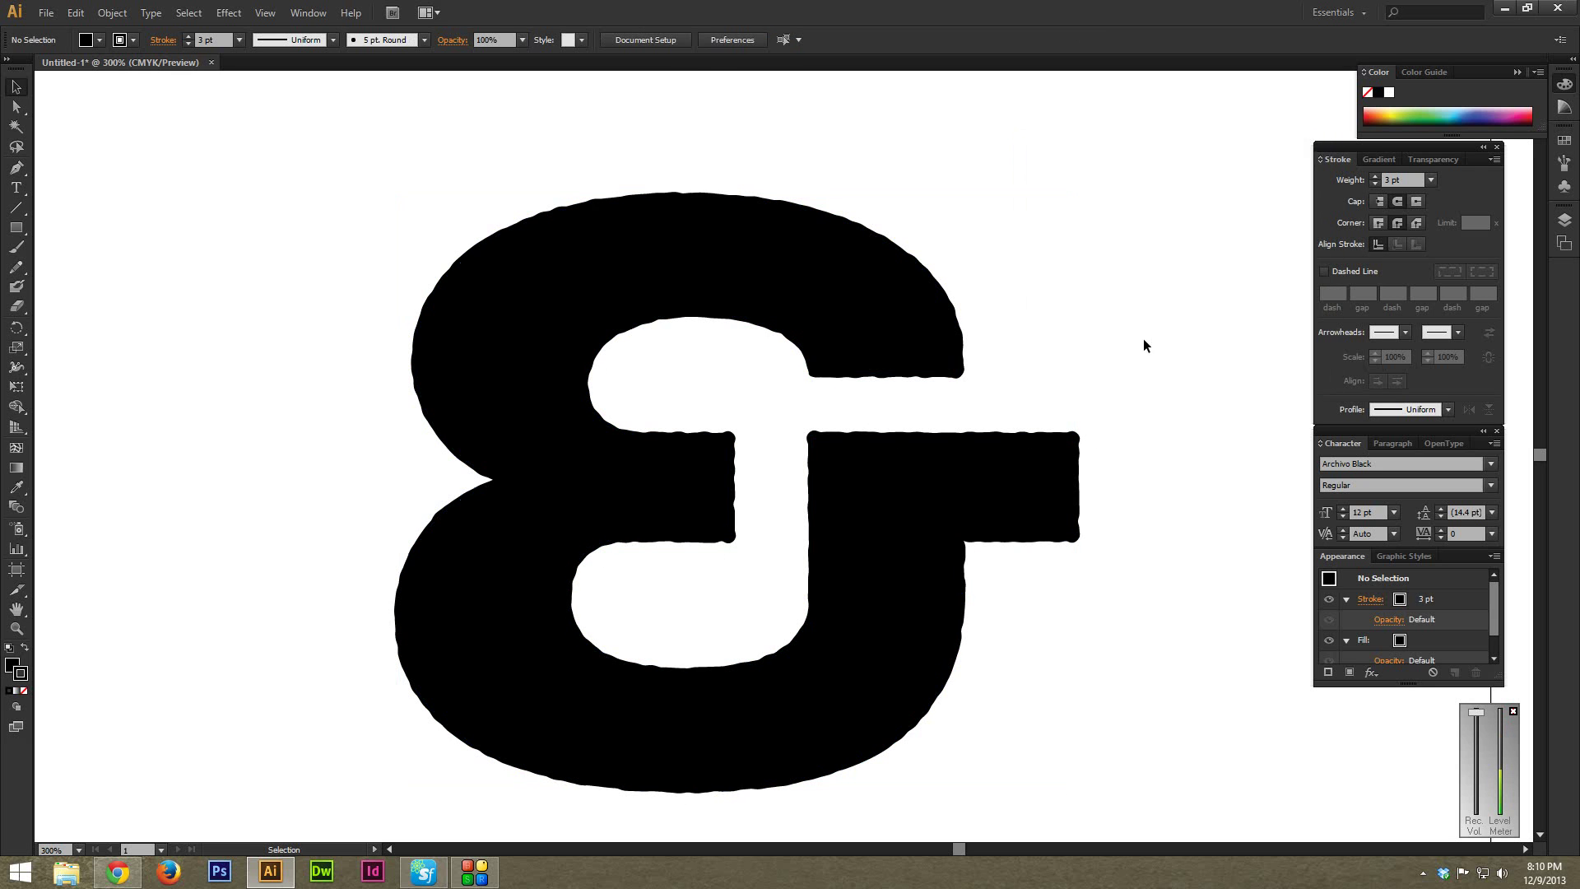
Examine the roughened edges and corners around the ampersand, both up close and as a whole.
{"action": "left_click_drag", "start_coordinate": [919, 227], "coordinate": [944, 301]}
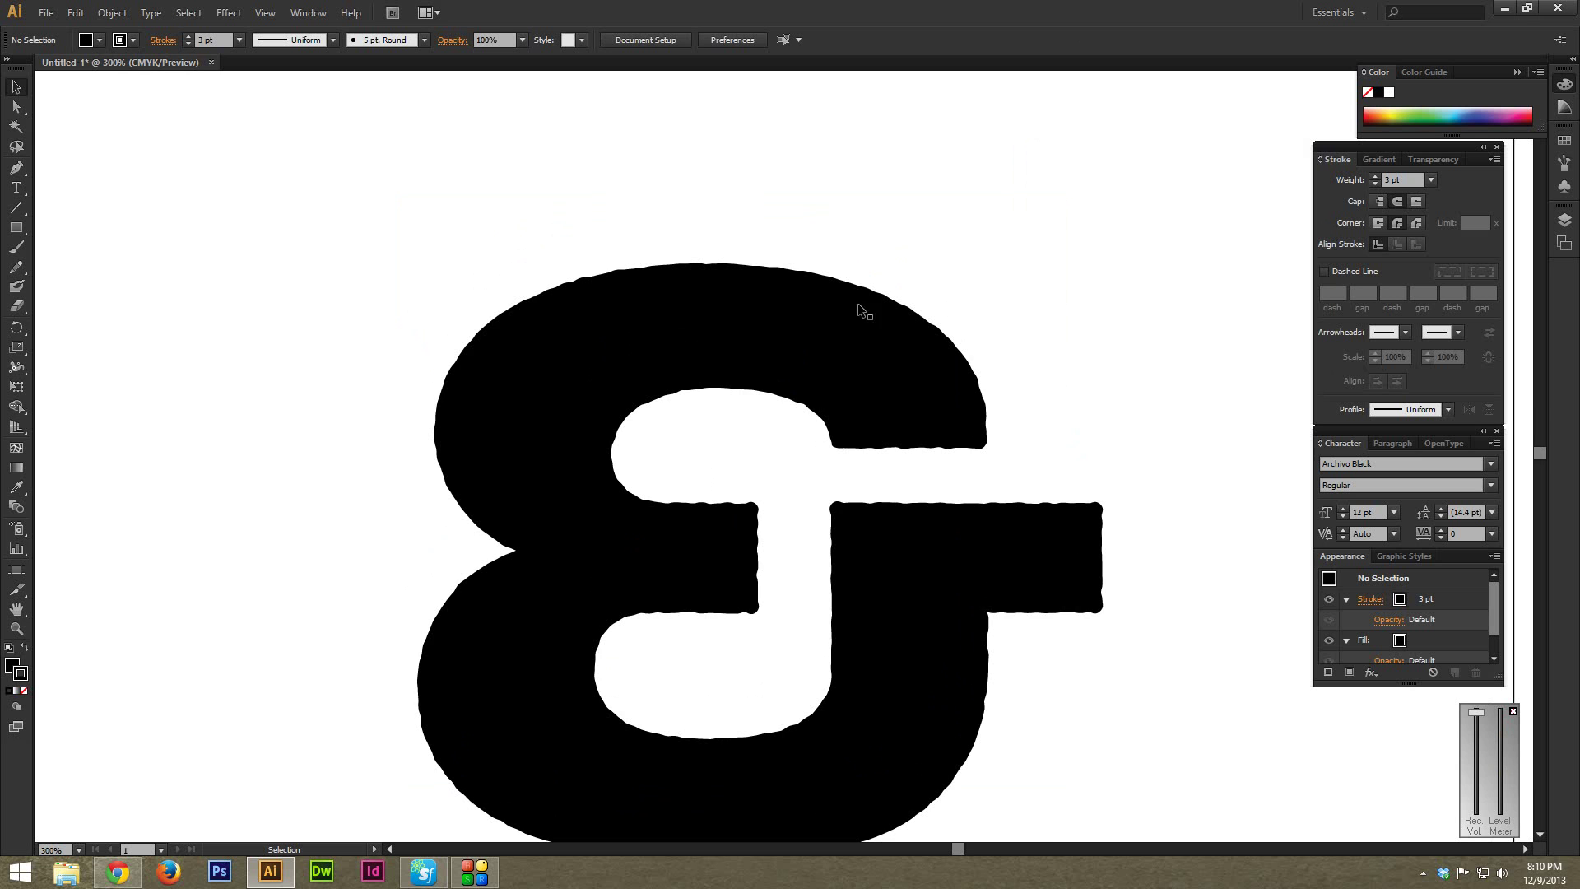
{"action": "key", "text": "ctrl+equal"}
{"action": "key", "text": "ctrl+equal"}
{"action": "key", "text": "ctrl+equal"}
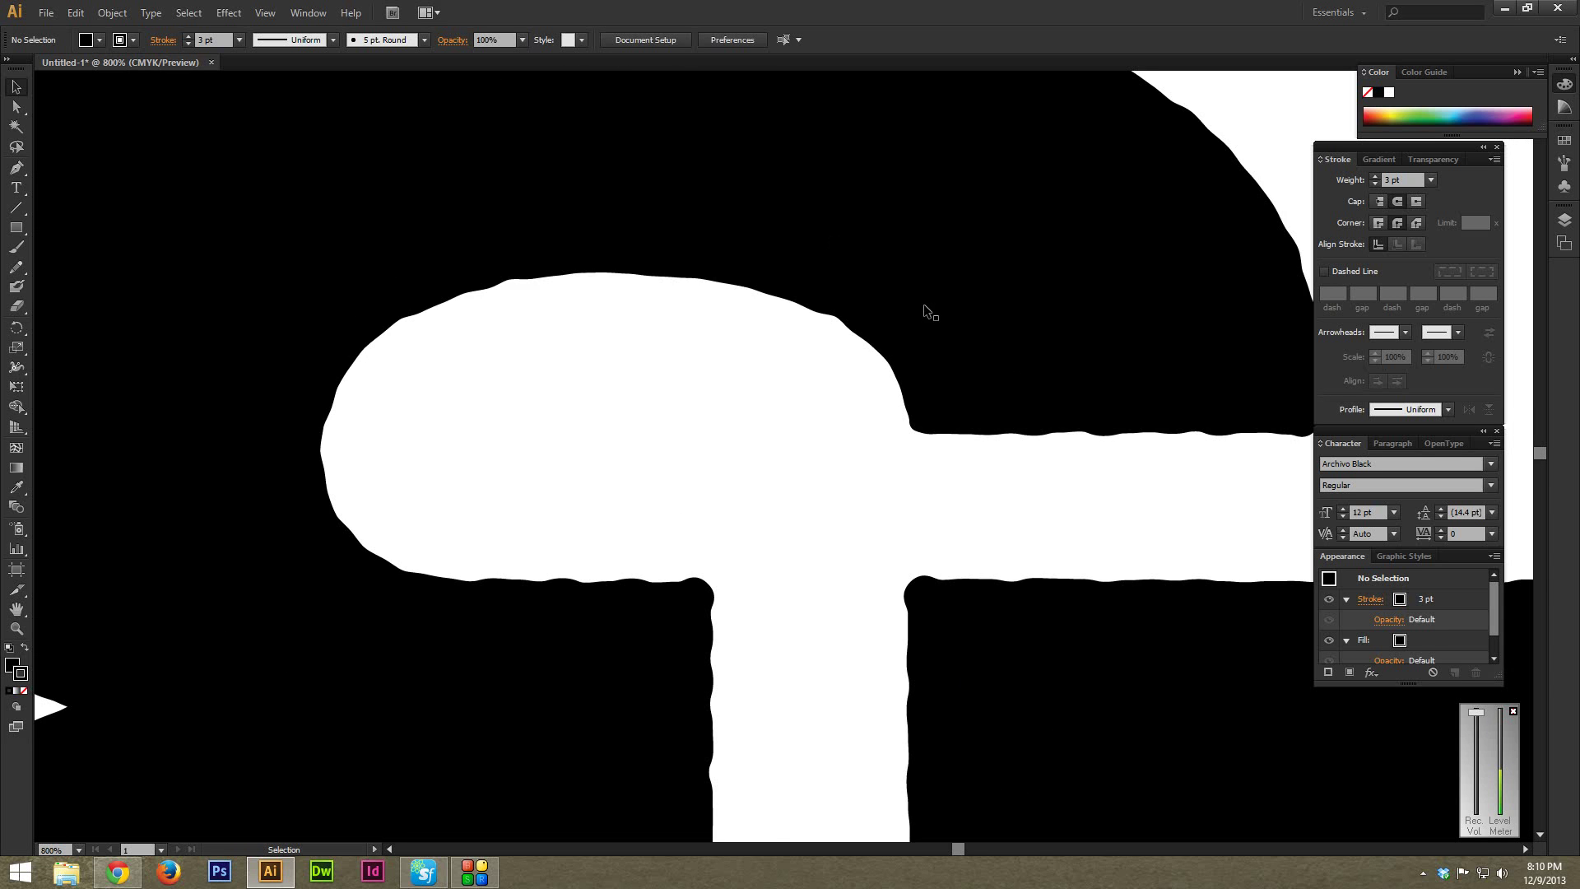
{"action": "left_click_drag", "start_coordinate": [832, 198], "coordinate": [897, 416]}
{"action": "left_click_drag", "start_coordinate": [670, 339], "coordinate": [878, 254]}
{"action": "left_click_drag", "start_coordinate": [788, 539], "coordinate": [877, 293]}
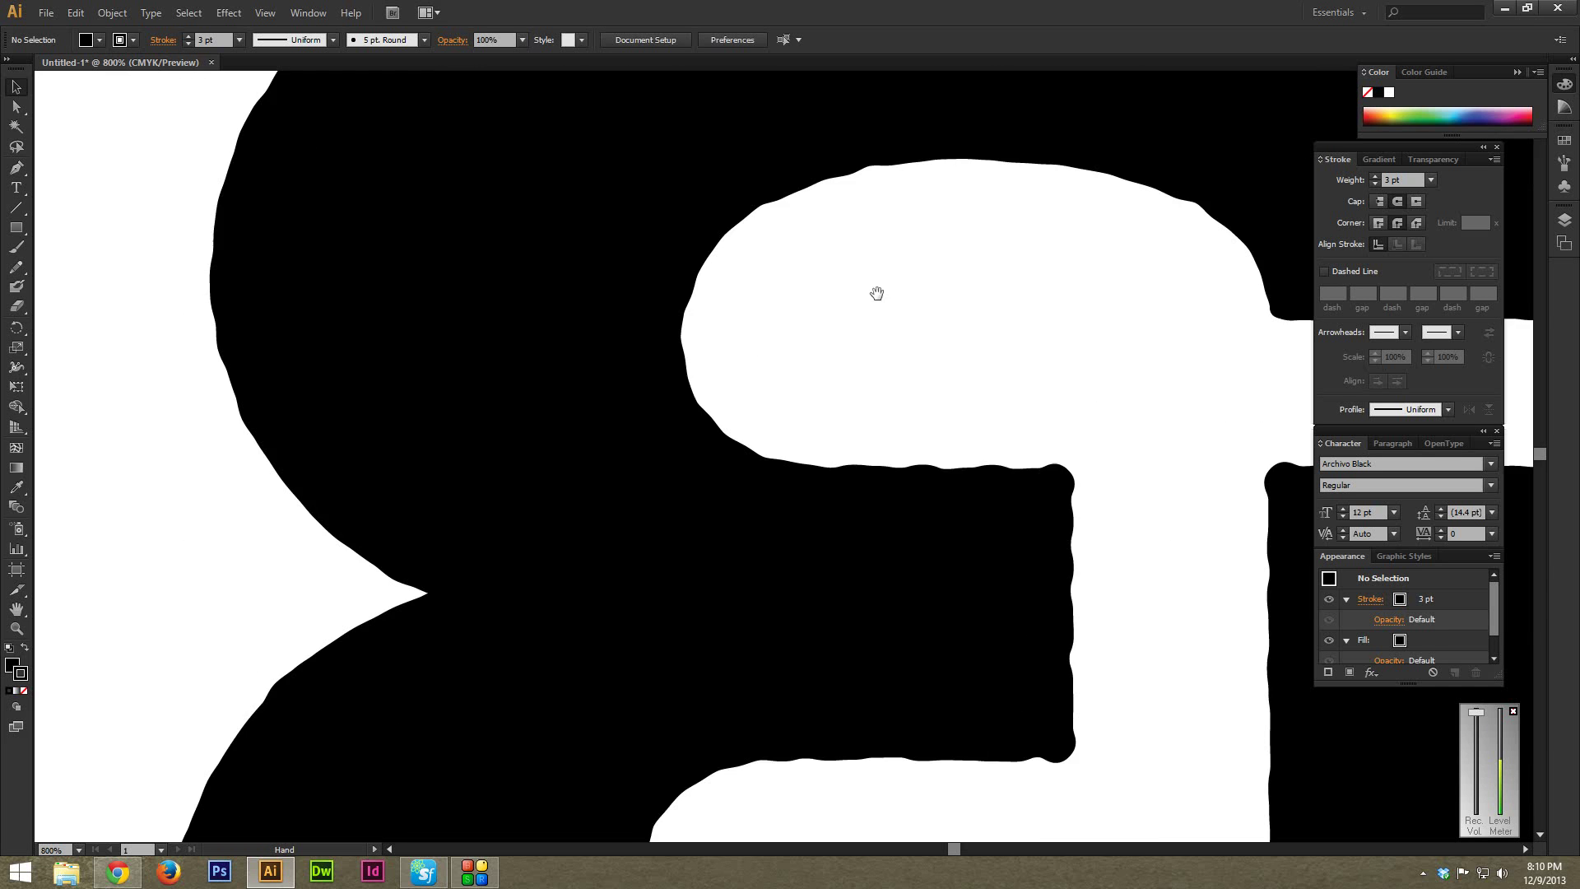
{"action": "scroll", "coordinate": [877, 293], "scroll_direction": "down", "scroll_amount": 10}
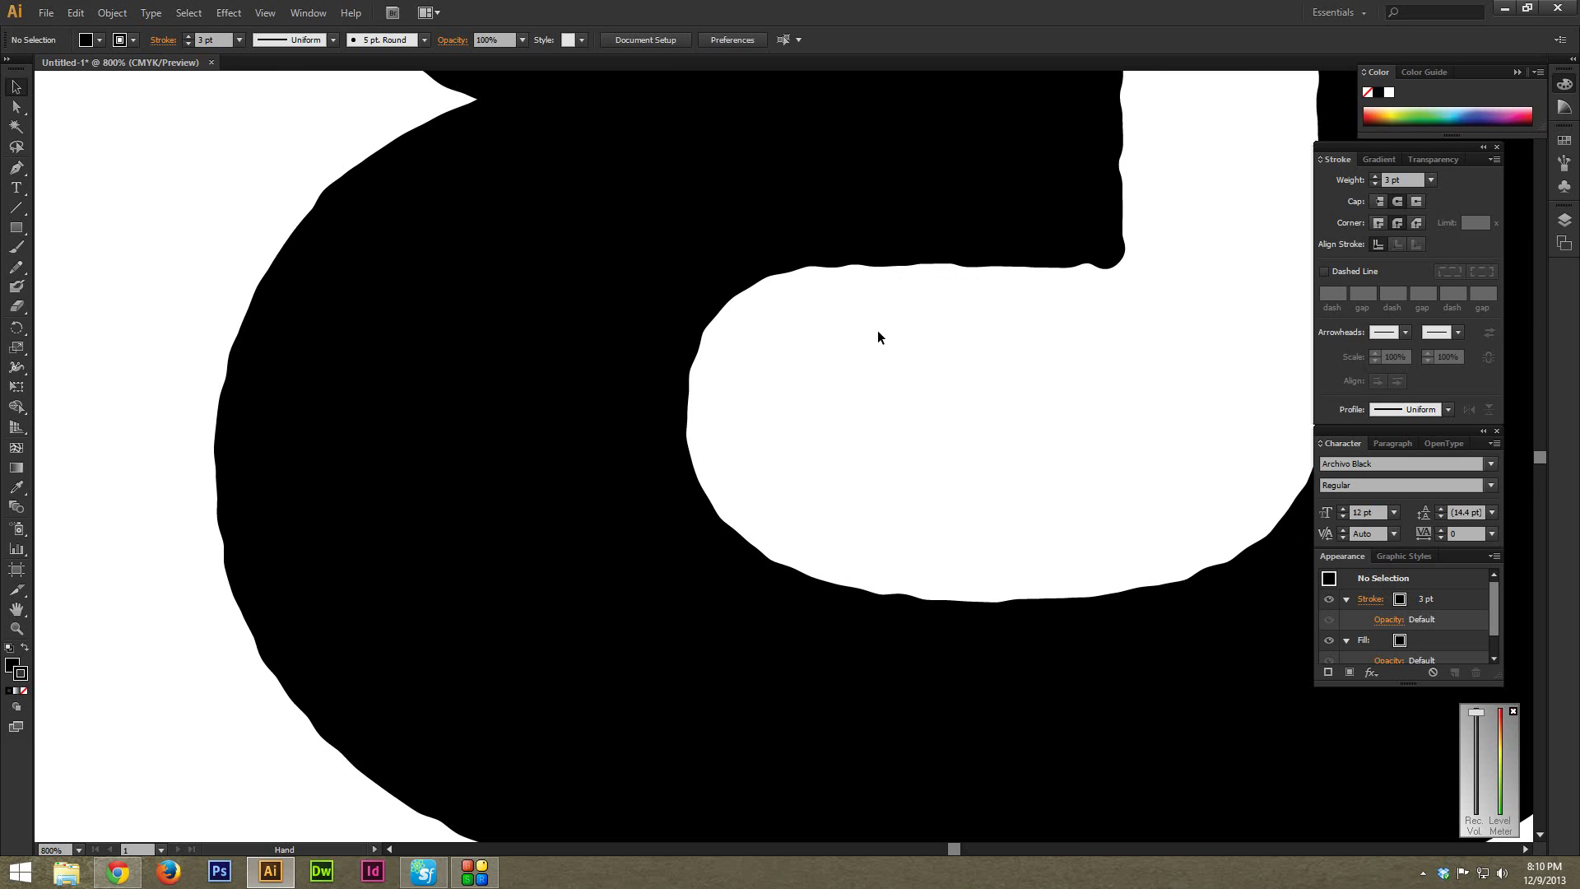
{"action": "key", "text": "ctrl+minus"}
{"action": "key", "text": "ctrl+minus"}
{"action": "key", "text": "ctrl+minus"}
{"action": "key", "text": "ctrl+minus"}
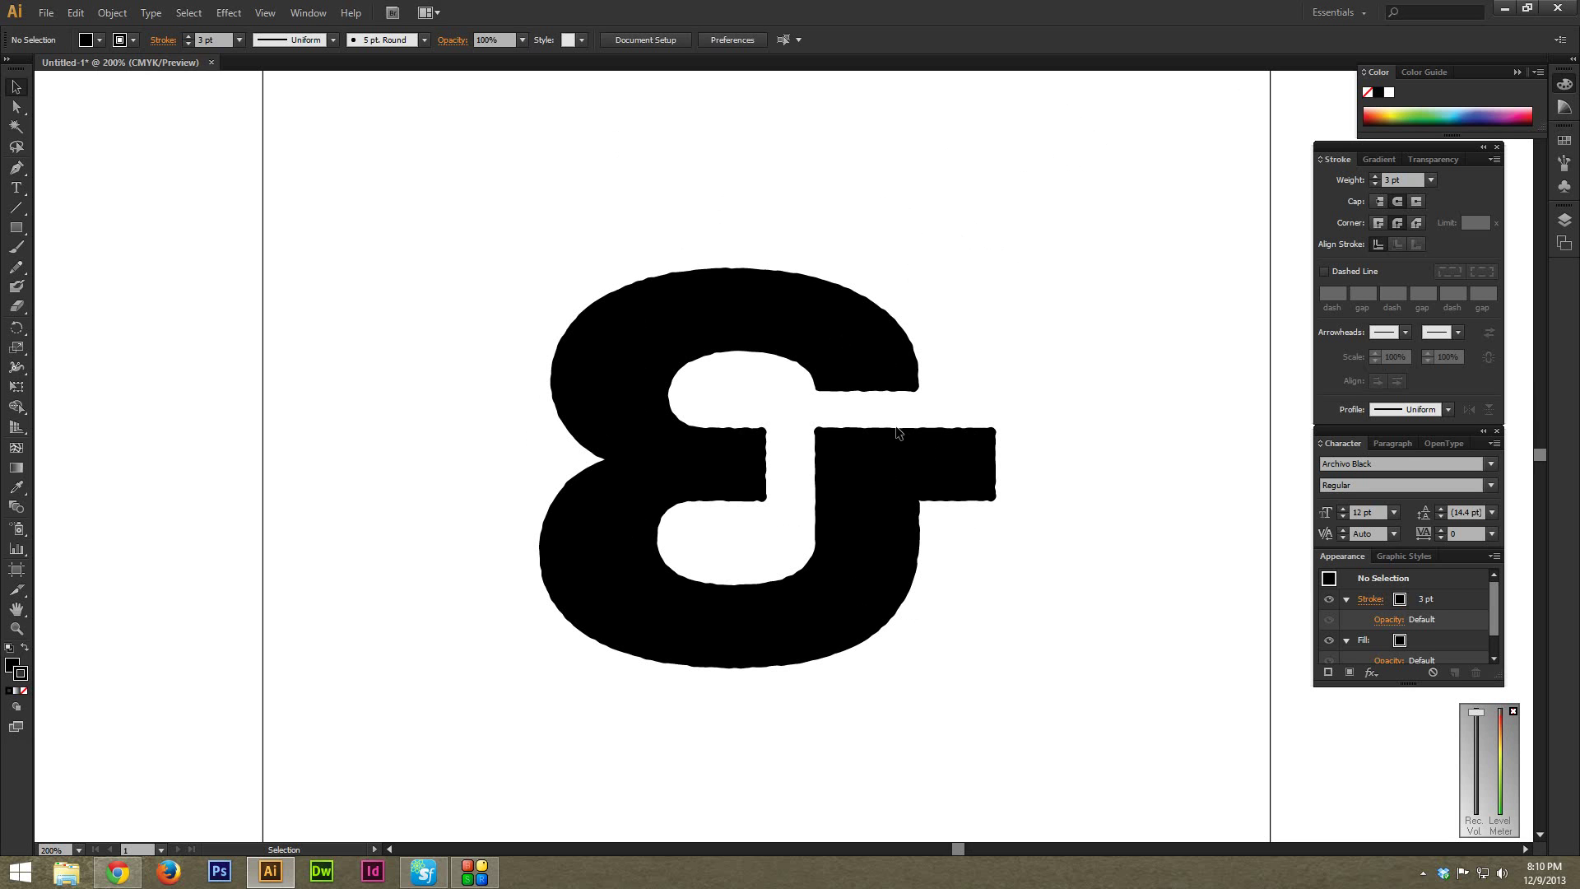
{"action": "key", "text": "ctrl+plus"}
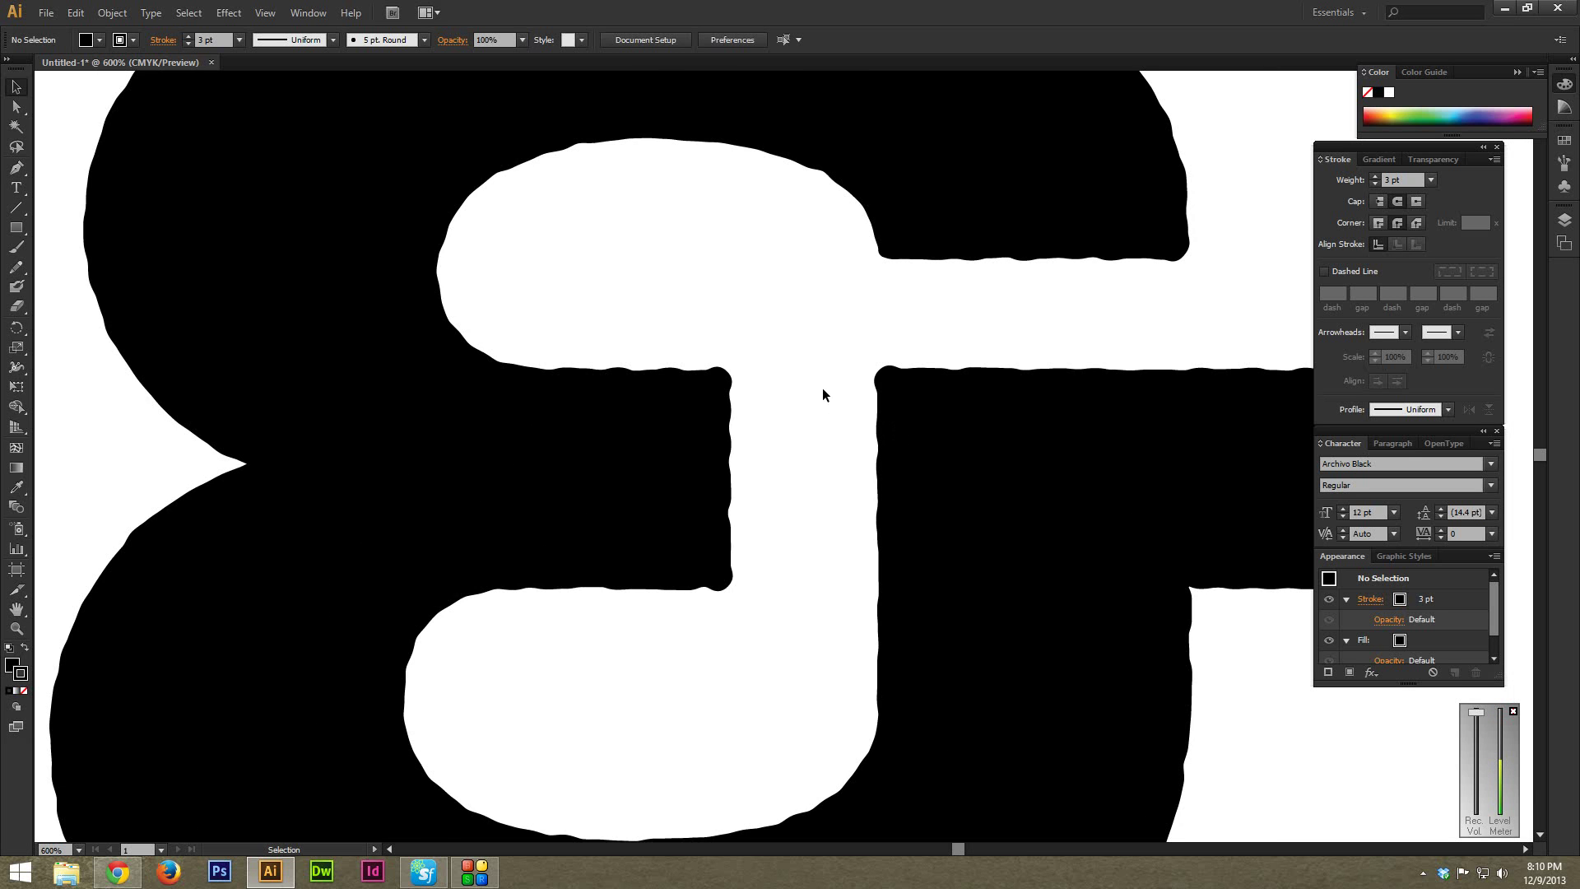
Select the whole ampersand and pick the Roughen effect among its appearance attributes.
{"action": "key", "text": "ctrl+minus"}
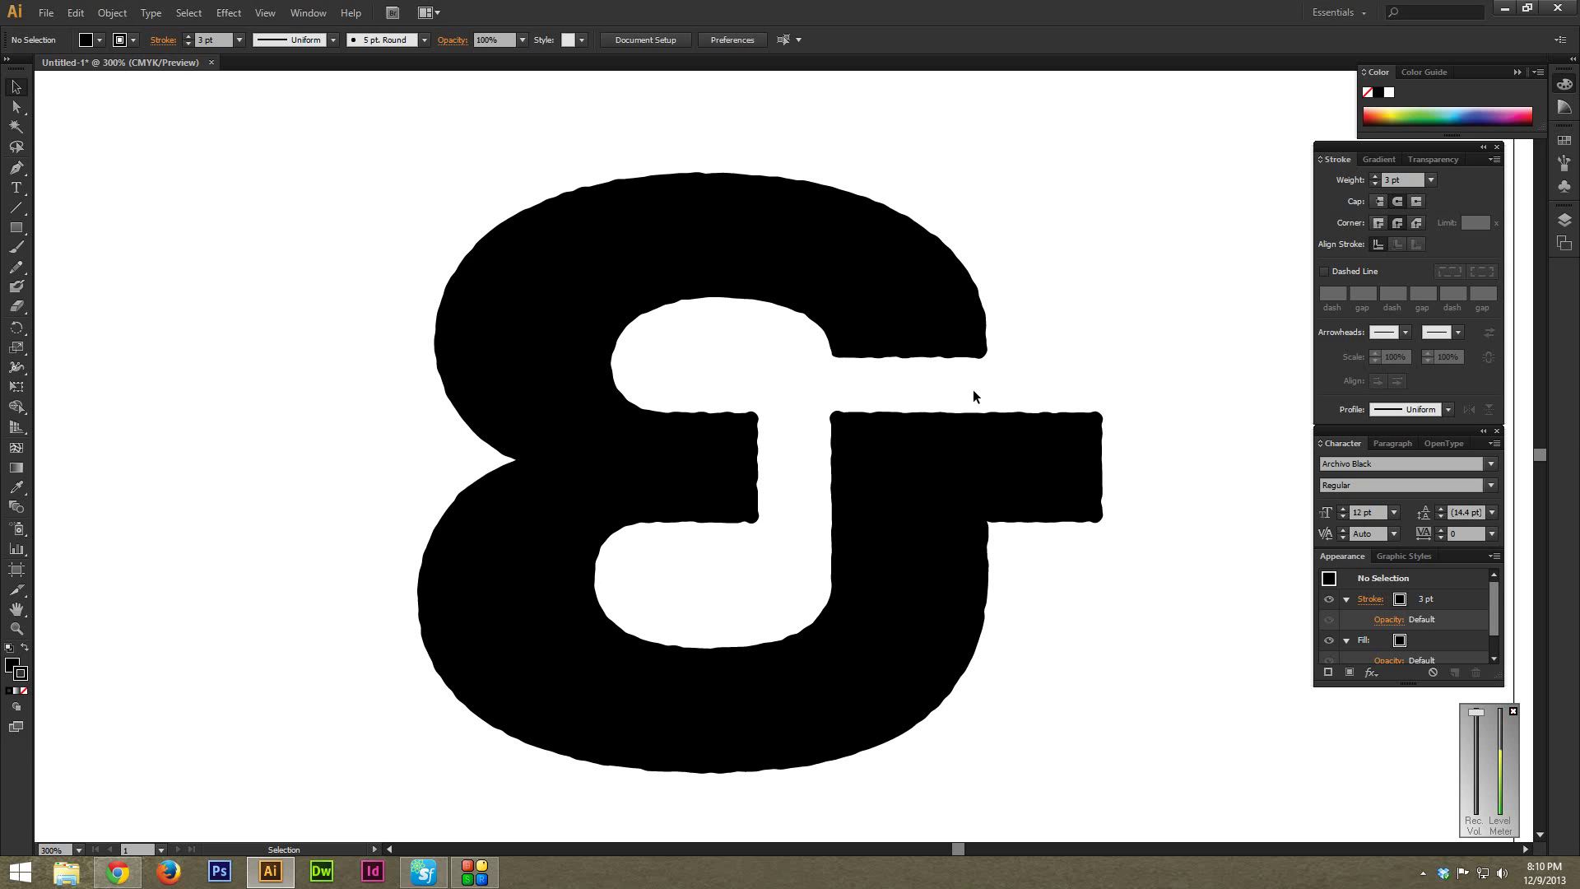
{"action": "left_click", "coordinate": [1347, 598]}
{"action": "left_click", "coordinate": [1345, 620]}
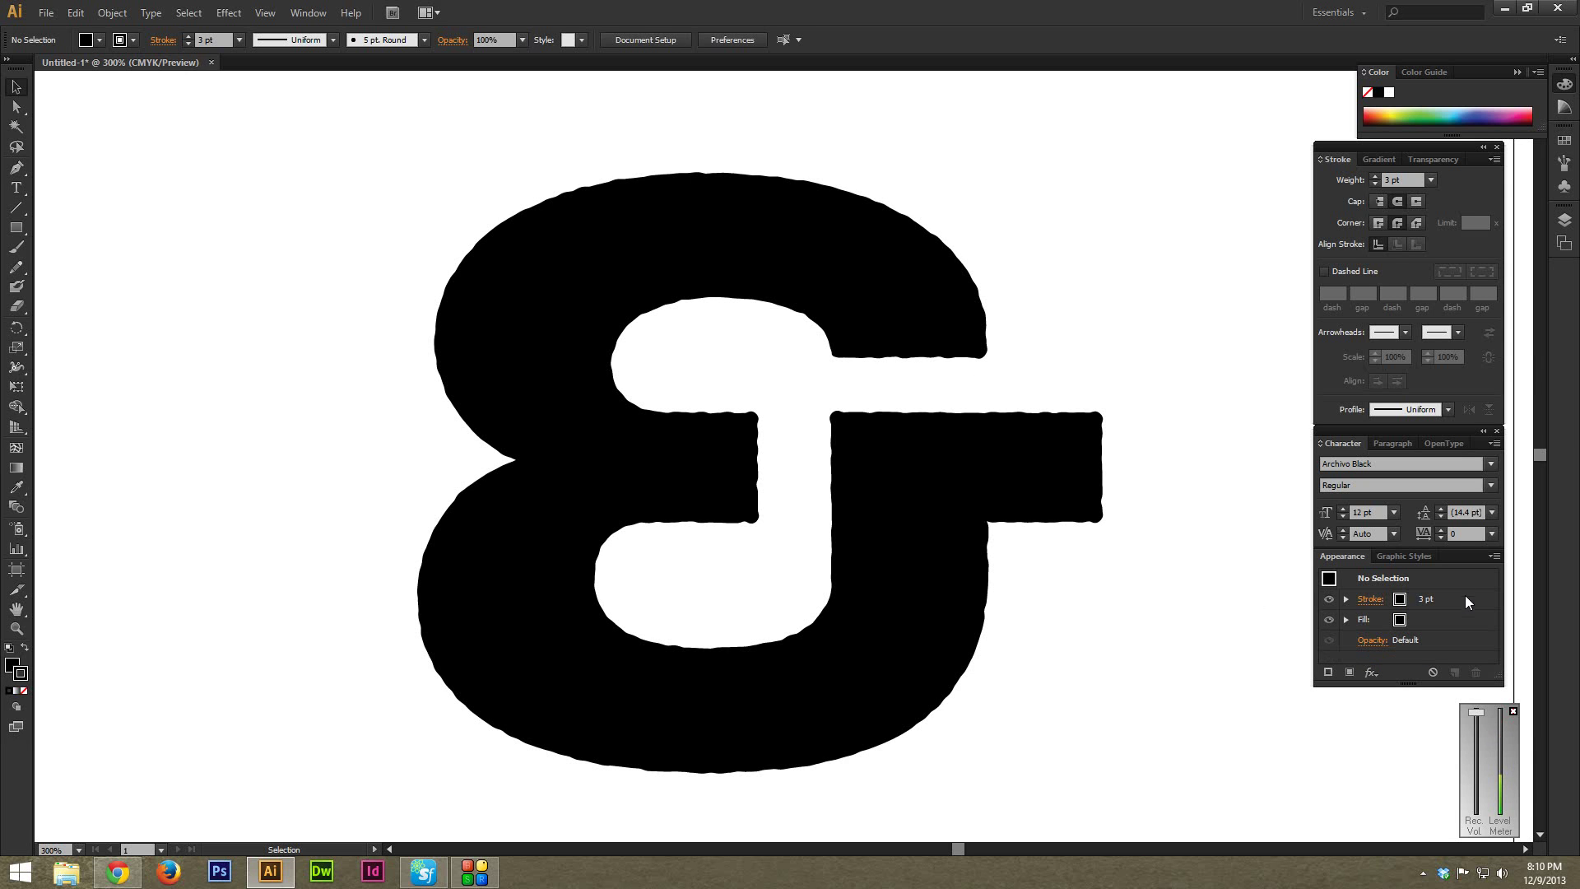
{"action": "left_click", "coordinate": [999, 468]}
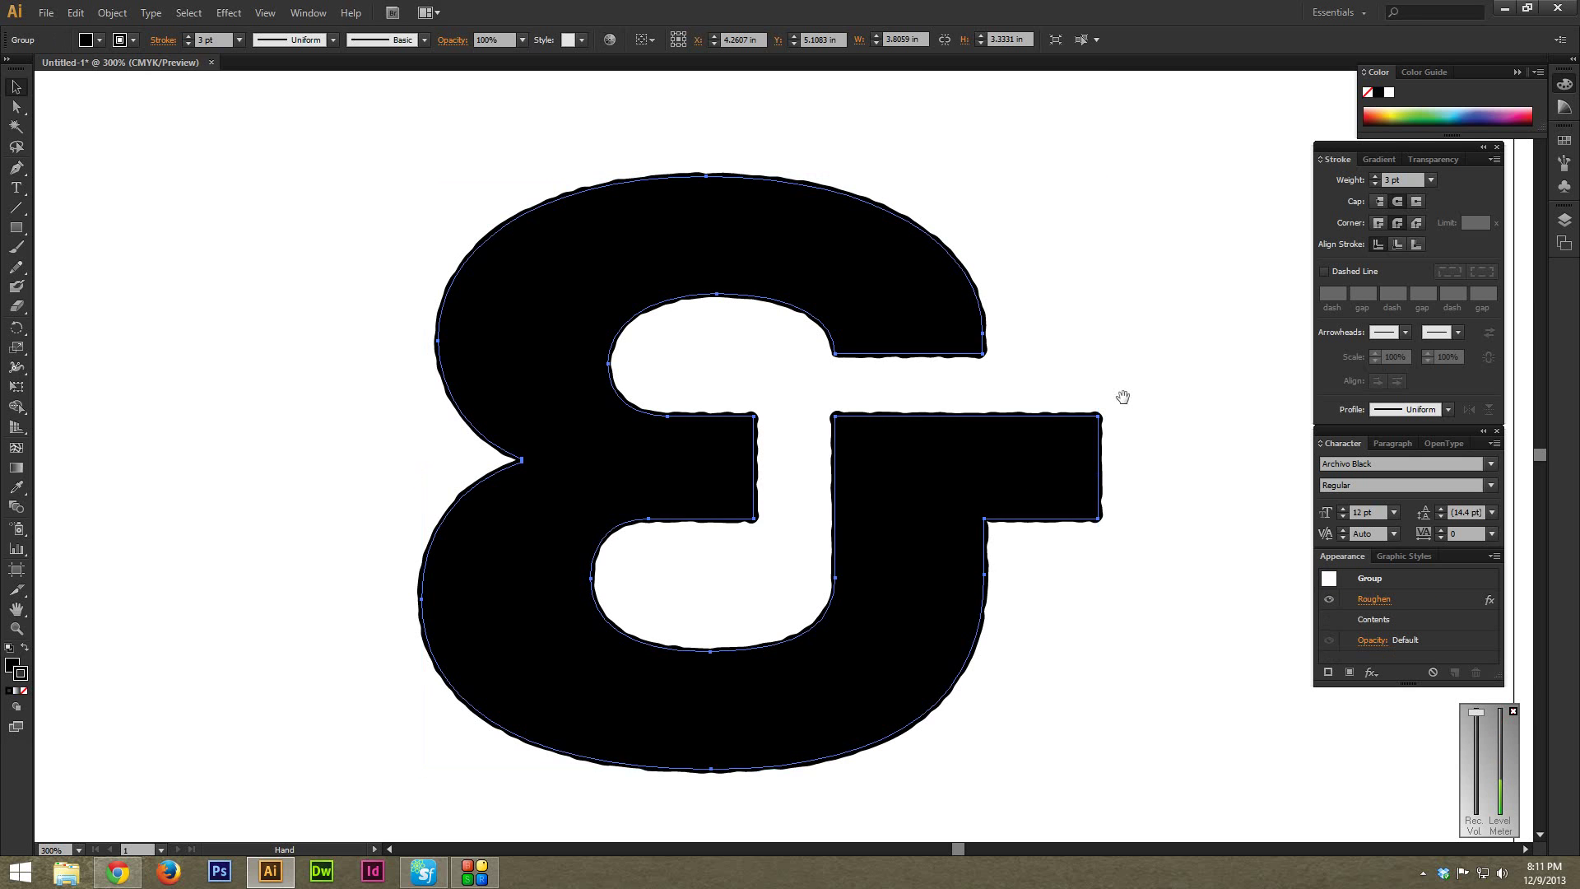
{"action": "left_click_drag", "start_coordinate": [1122, 397], "coordinate": [1079, 434]}
{"action": "left_click", "coordinate": [308, 13]}
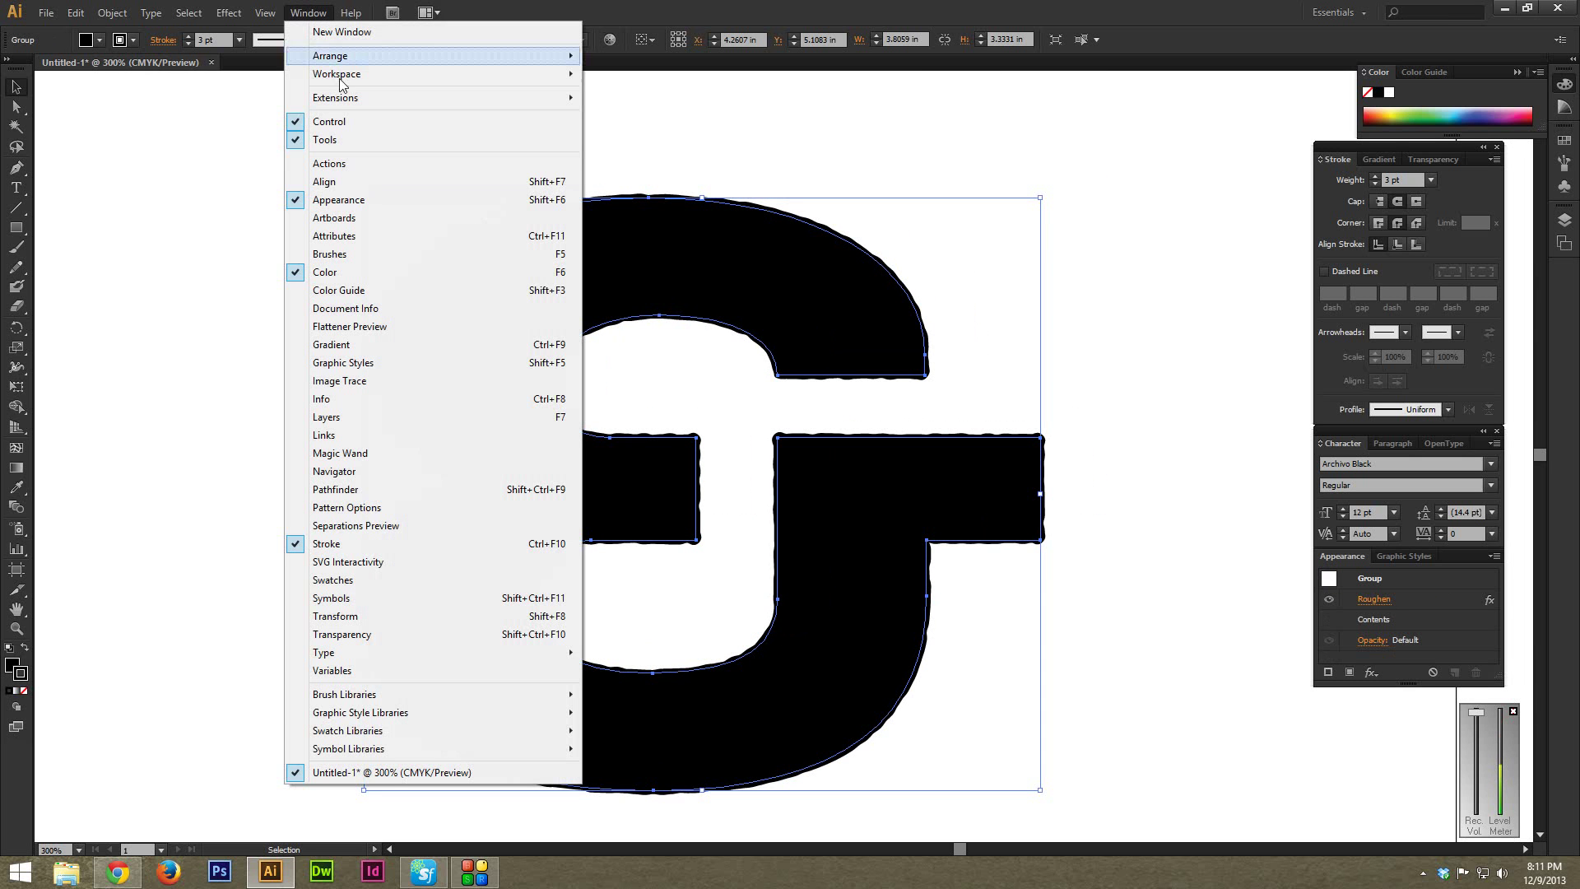
{"action": "left_click", "coordinate": [1423, 575]}
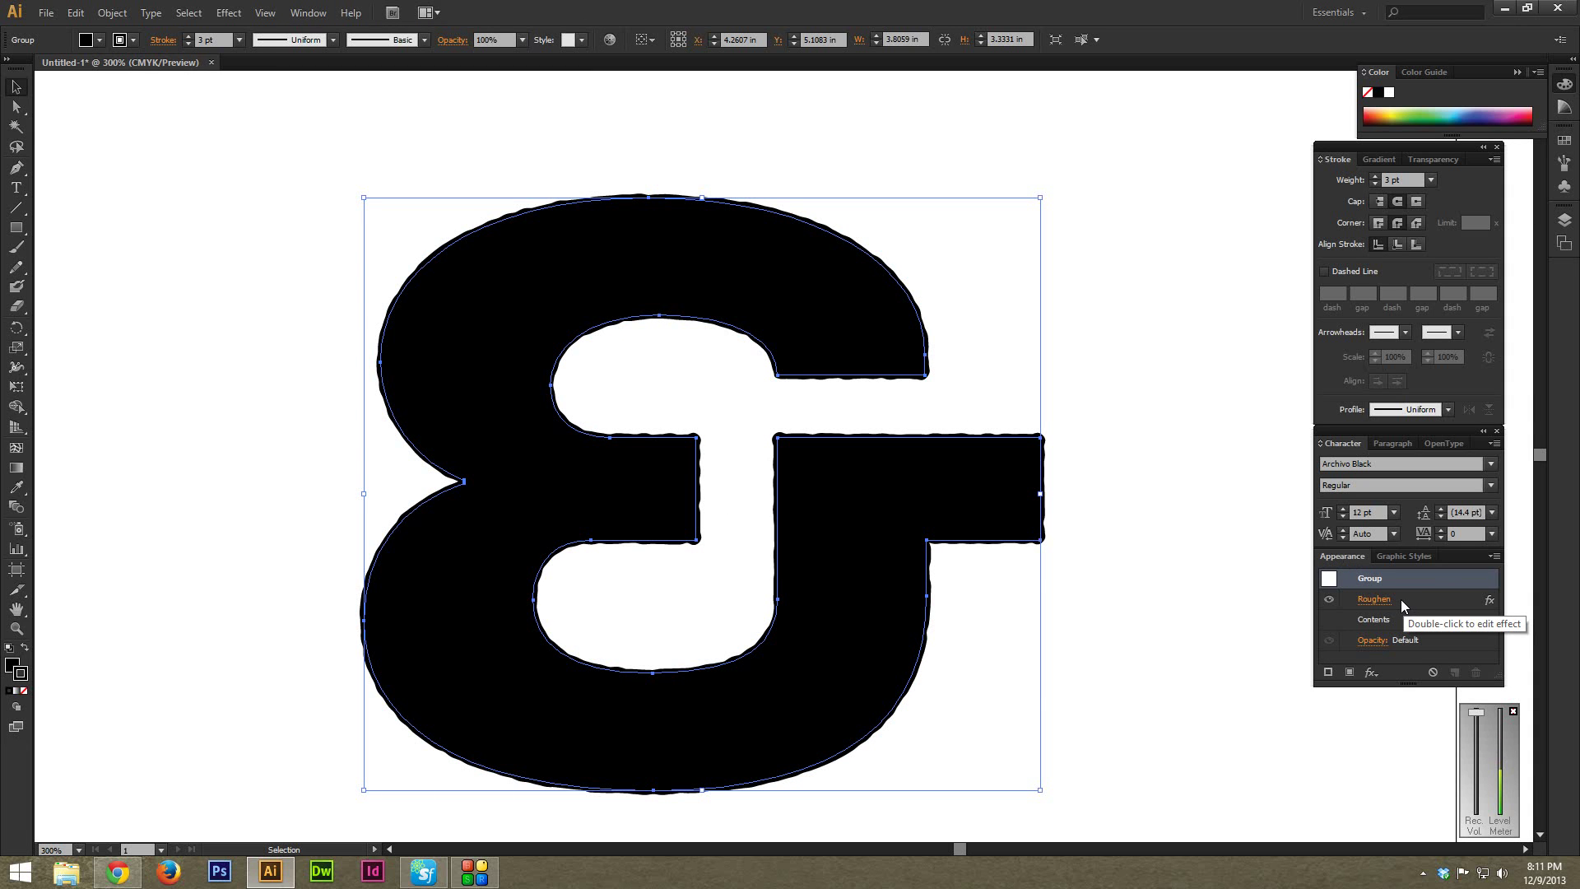
{"action": "left_click", "coordinate": [1423, 603]}
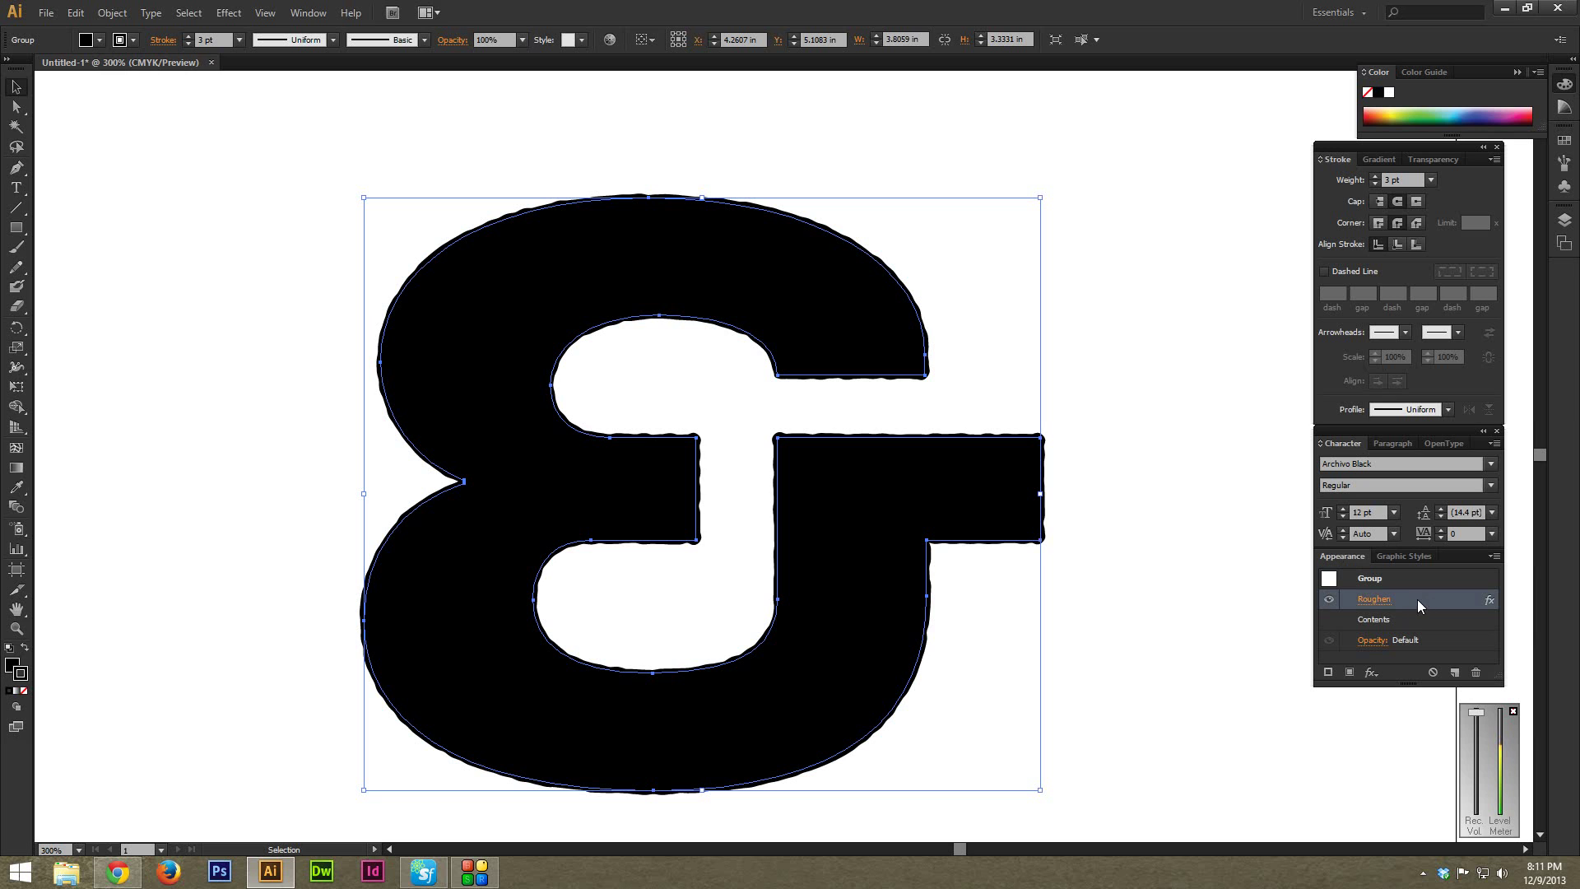
Hide the ampersand's Roughen effect to compare the shape without it, and turn the effect back on.
{"action": "left_click", "coordinate": [1328, 601]}
{"action": "left_click", "coordinate": [1168, 548]}
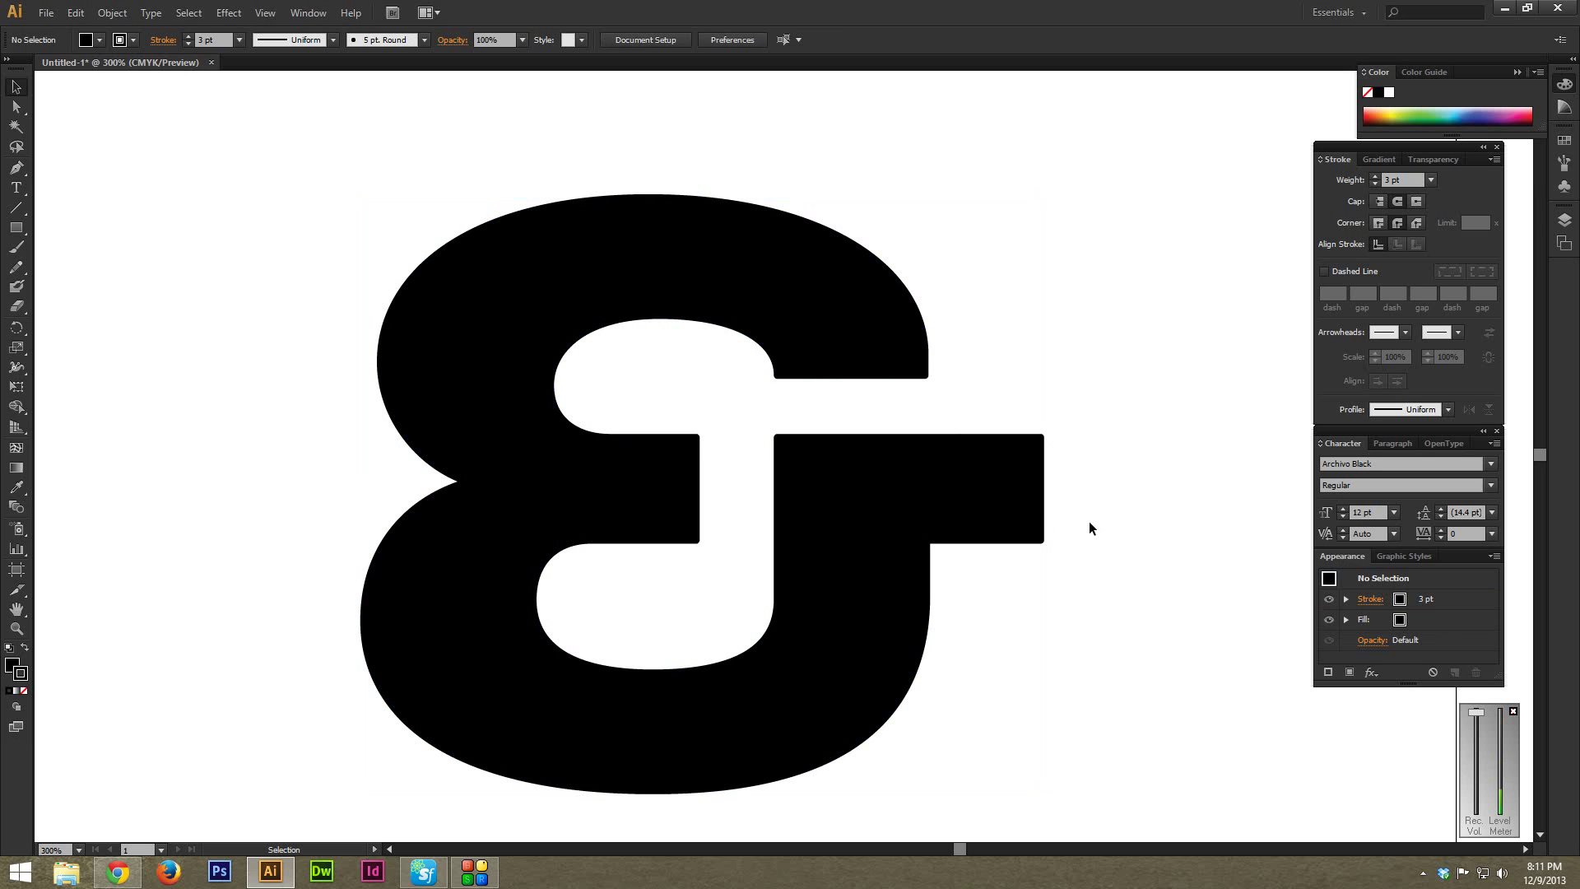
{"action": "left_click", "coordinate": [1020, 493]}
{"action": "left_click", "coordinate": [1327, 600]}
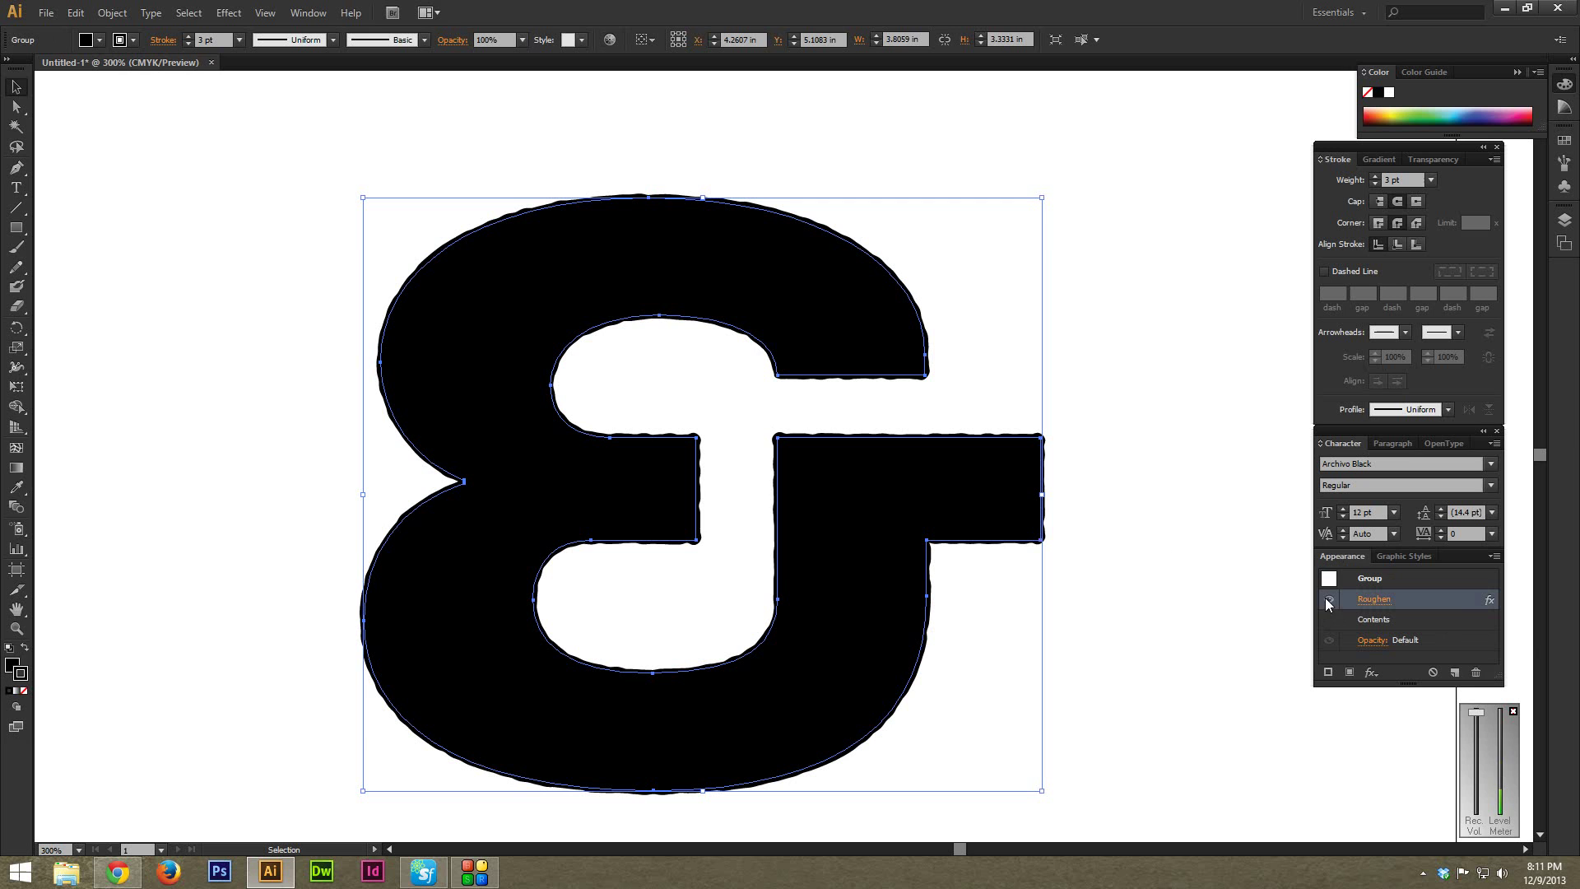
Edit the ampersand's existing Roughen effect, trying a size of 0.13 in with preview on, and apply it.
{"action": "left_click", "coordinate": [1371, 600]}
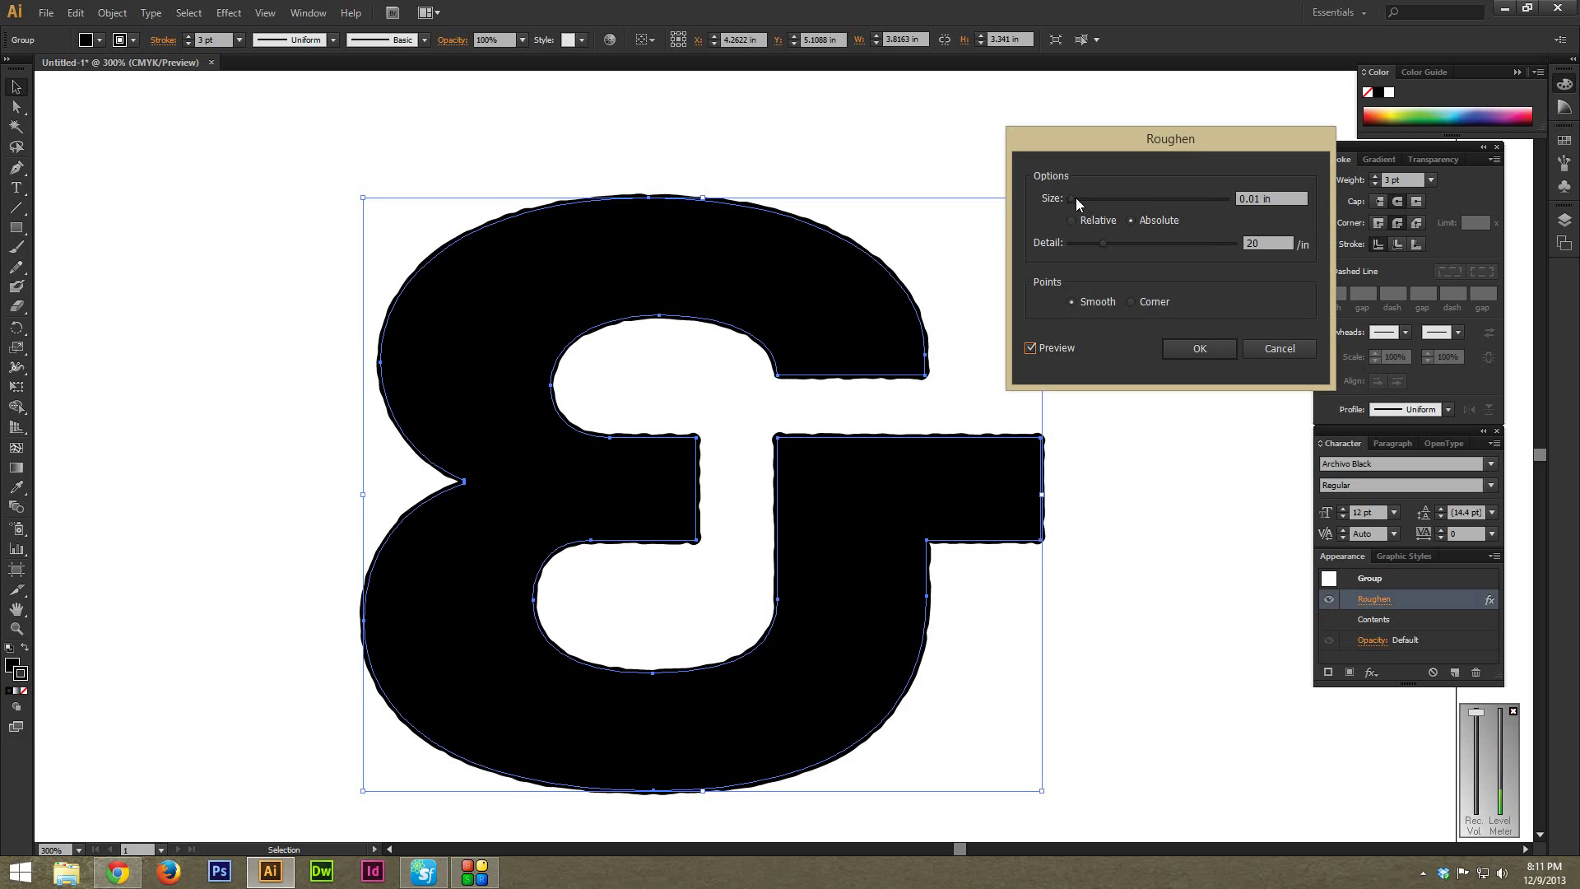
{"action": "left_click_drag", "start_coordinate": [1075, 197], "coordinate": [1084, 196]}
{"action": "left_click", "coordinate": [1199, 348]}
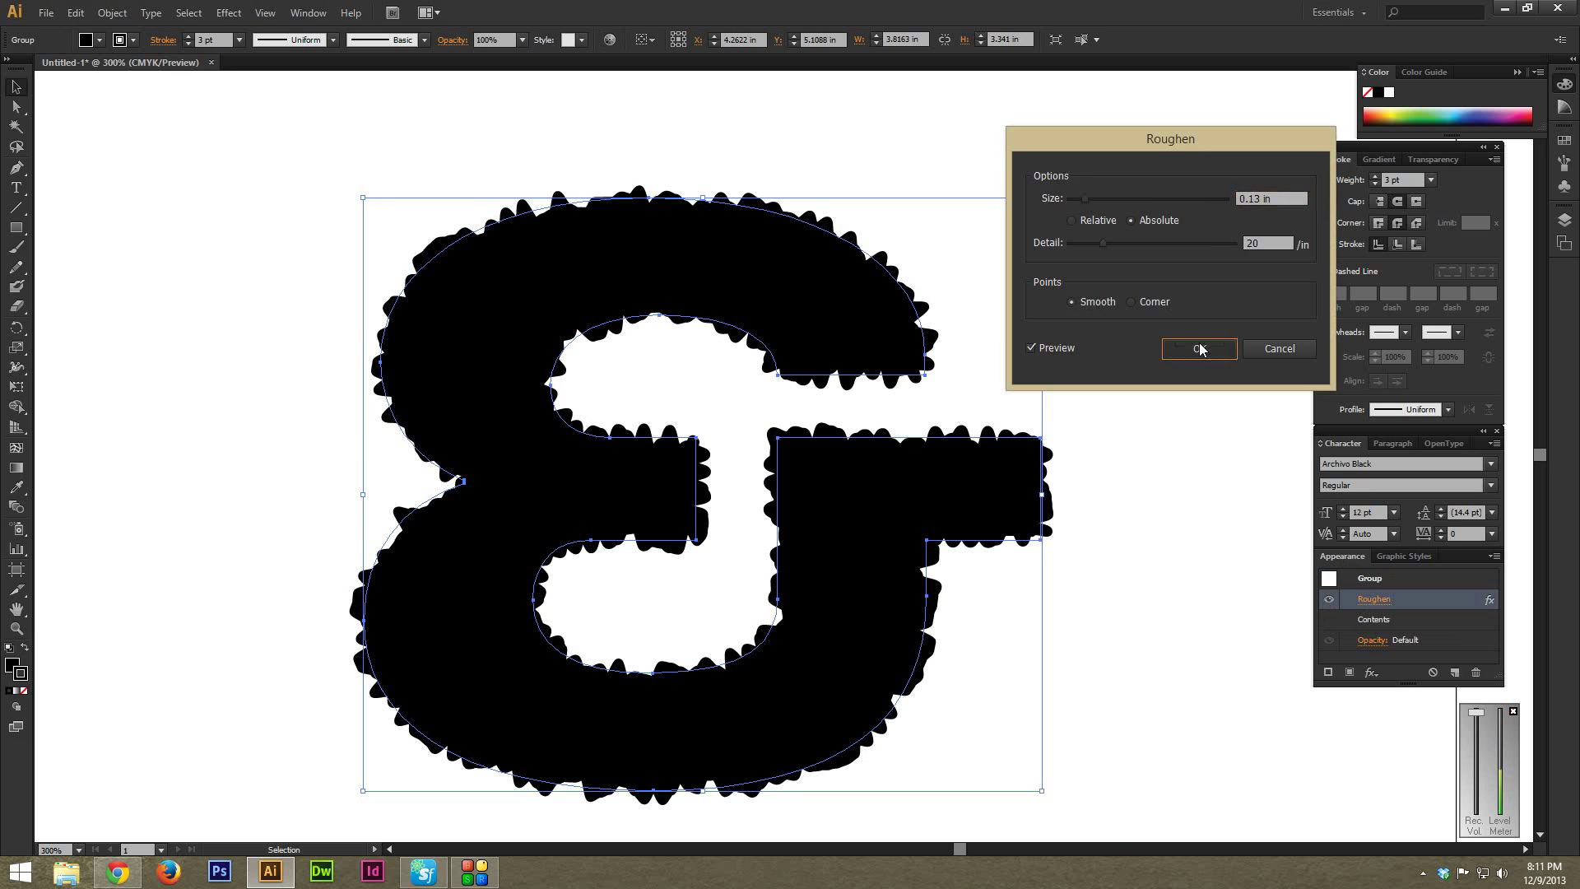
{"action": "left_click", "coordinate": [1242, 517]}
Reselect the ampersand and set its Roughen size to 0.1 in, keeping the detail at 20 per inch.
{"action": "key", "text": "ctrl+a"}
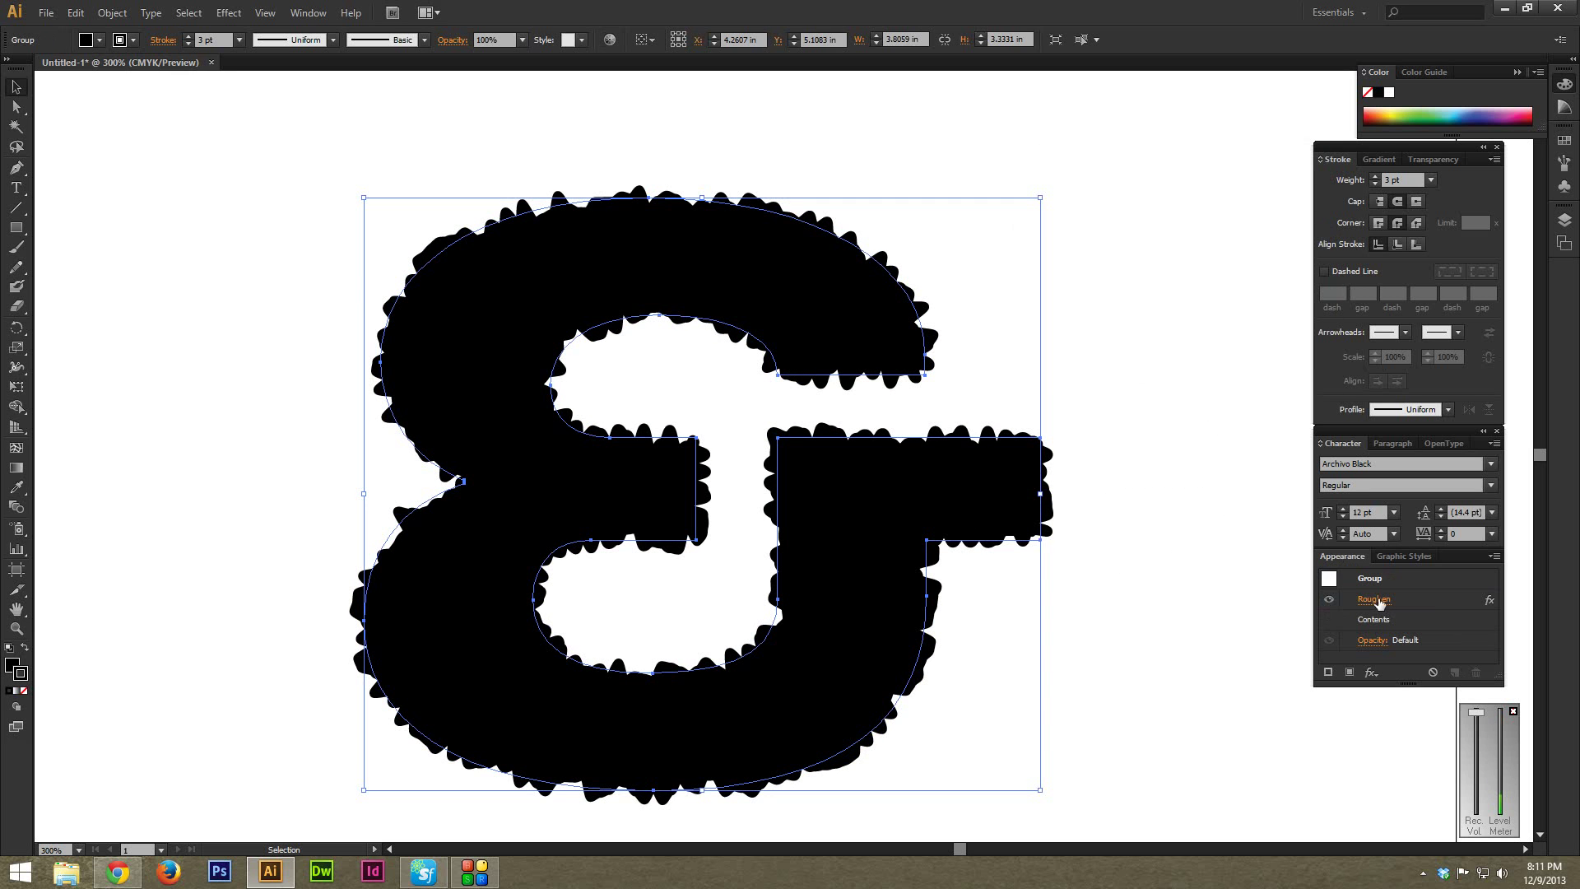
{"action": "left_click", "coordinate": [1377, 600]}
{"action": "left_click", "coordinate": [1258, 198]}
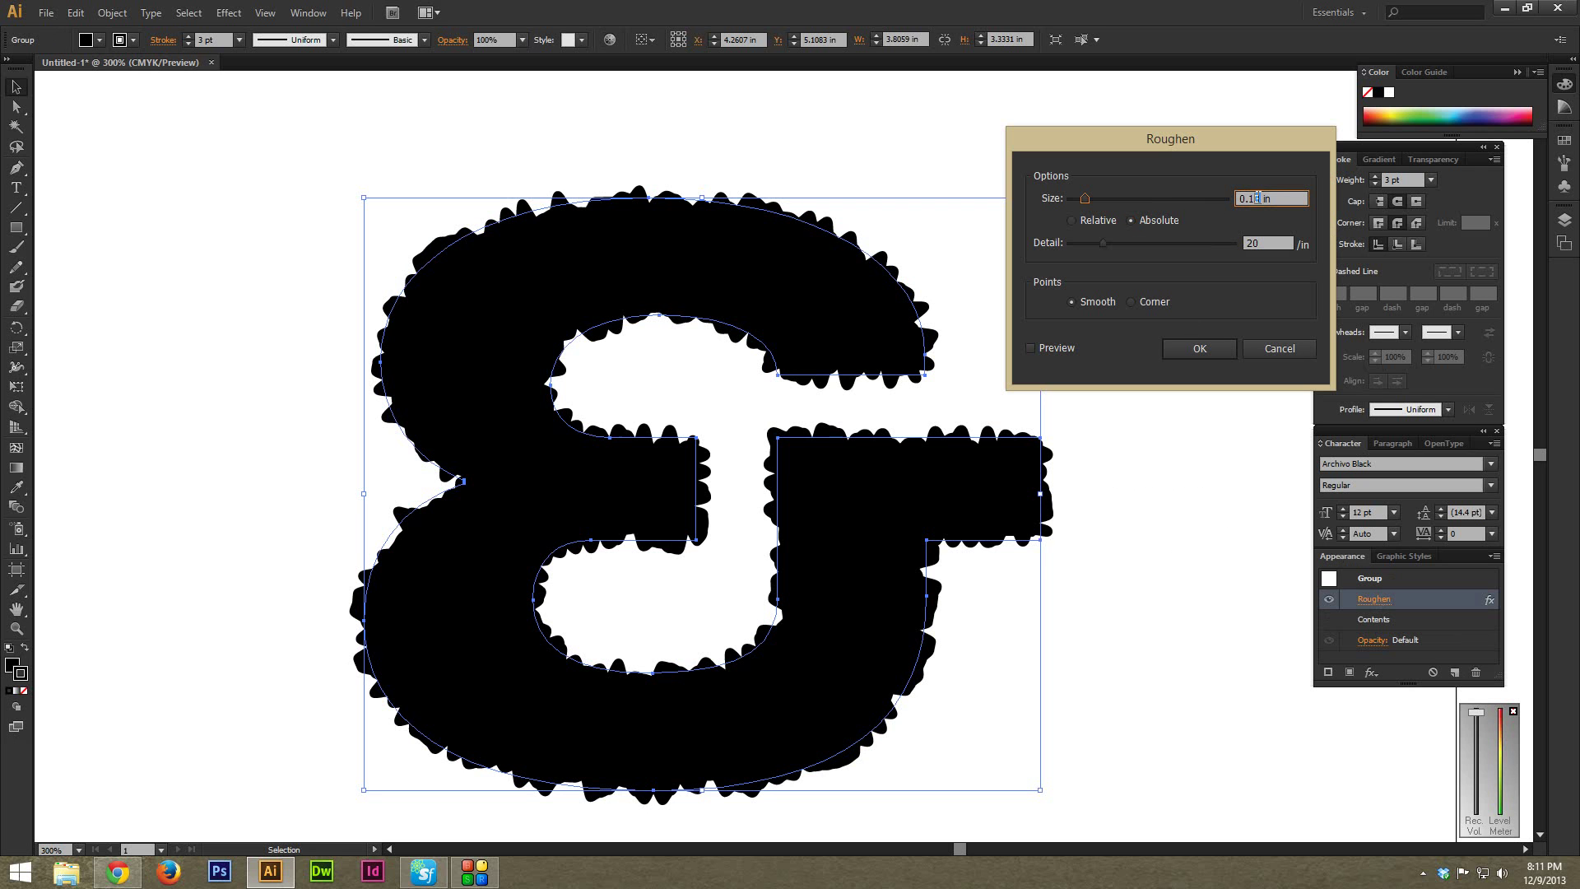
{"action": "key", "text": "BackSpace"}
{"action": "left_click", "coordinate": [1277, 244]}
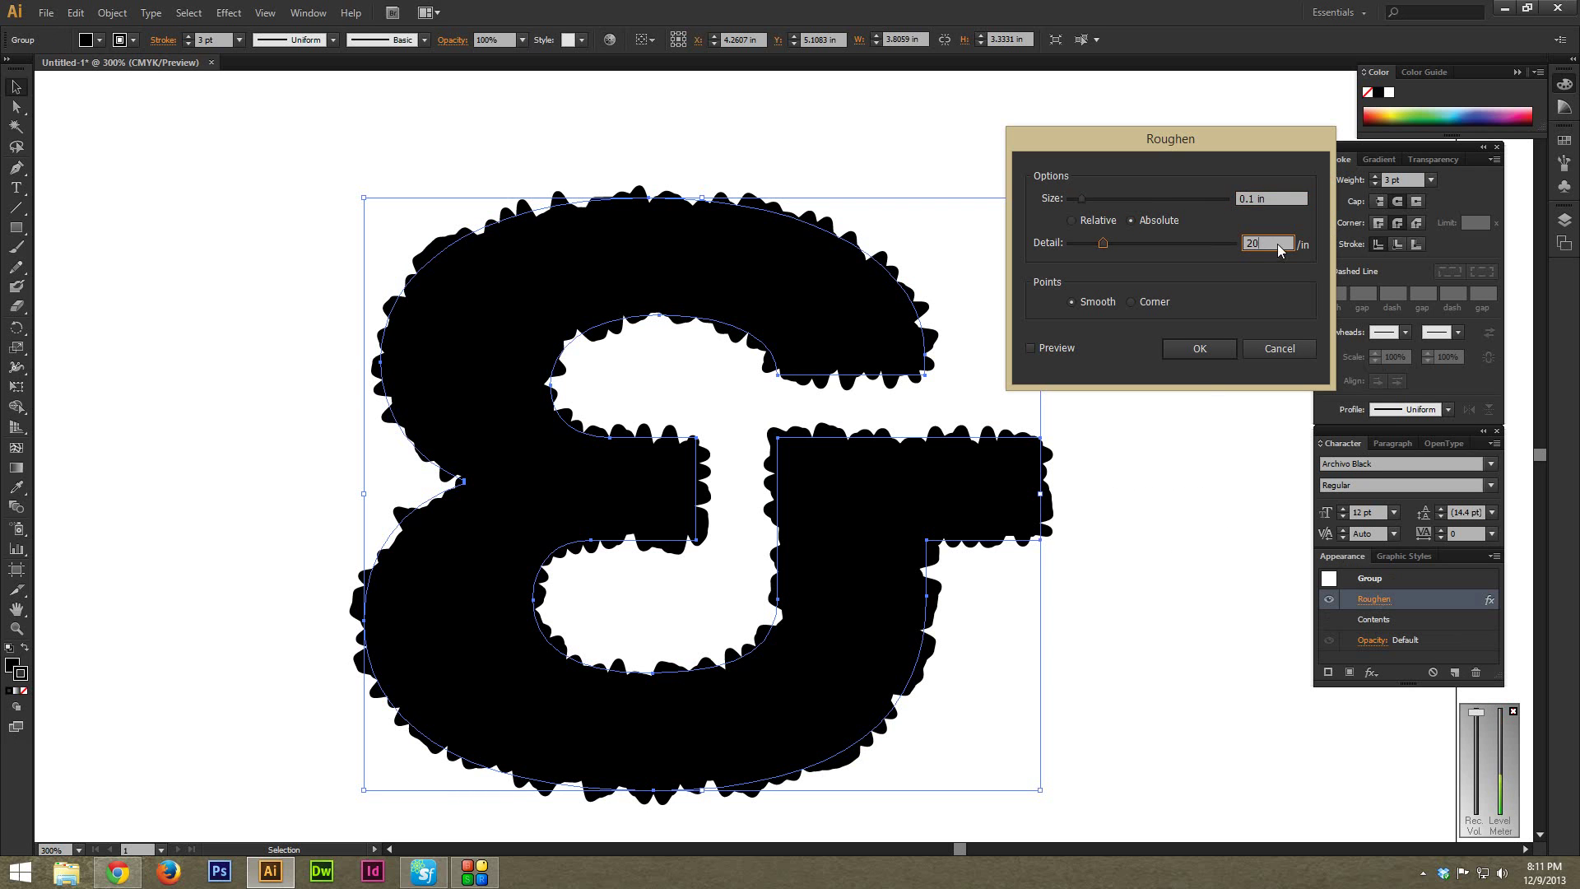
{"action": "left_click", "coordinate": [1199, 348]}
{"action": "left_click", "coordinate": [1132, 336]}
Set the ampersand's Roughen size back to 0.01 in, apply the effect, and deselect the shape.
{"action": "left_click", "coordinate": [963, 494]}
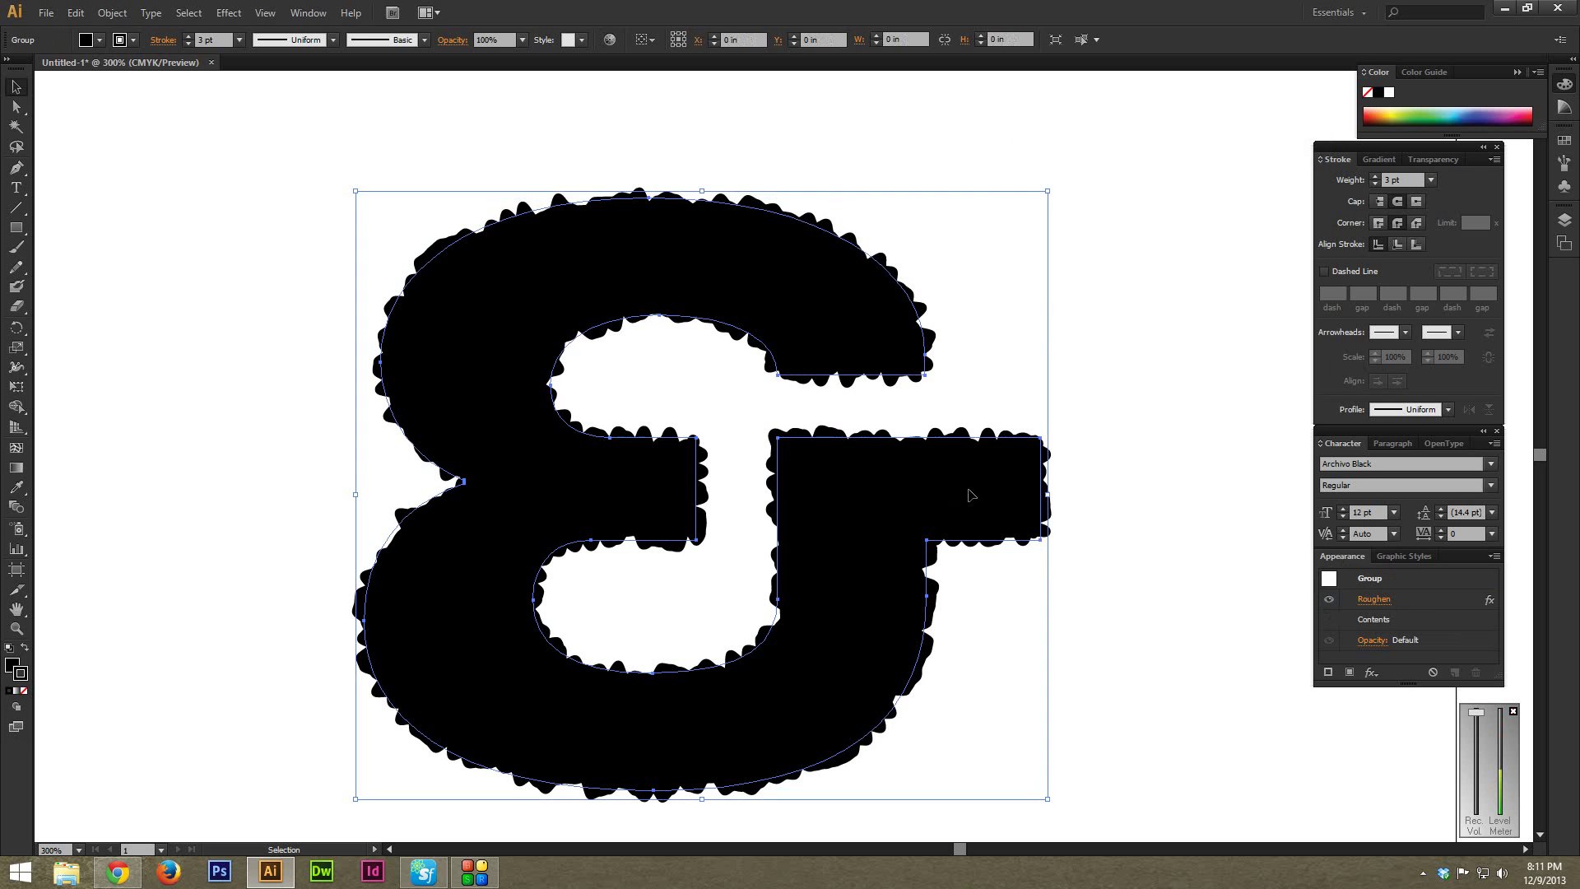
{"action": "left_click", "coordinate": [1373, 599]}
{"action": "left_click", "coordinate": [1245, 198]}
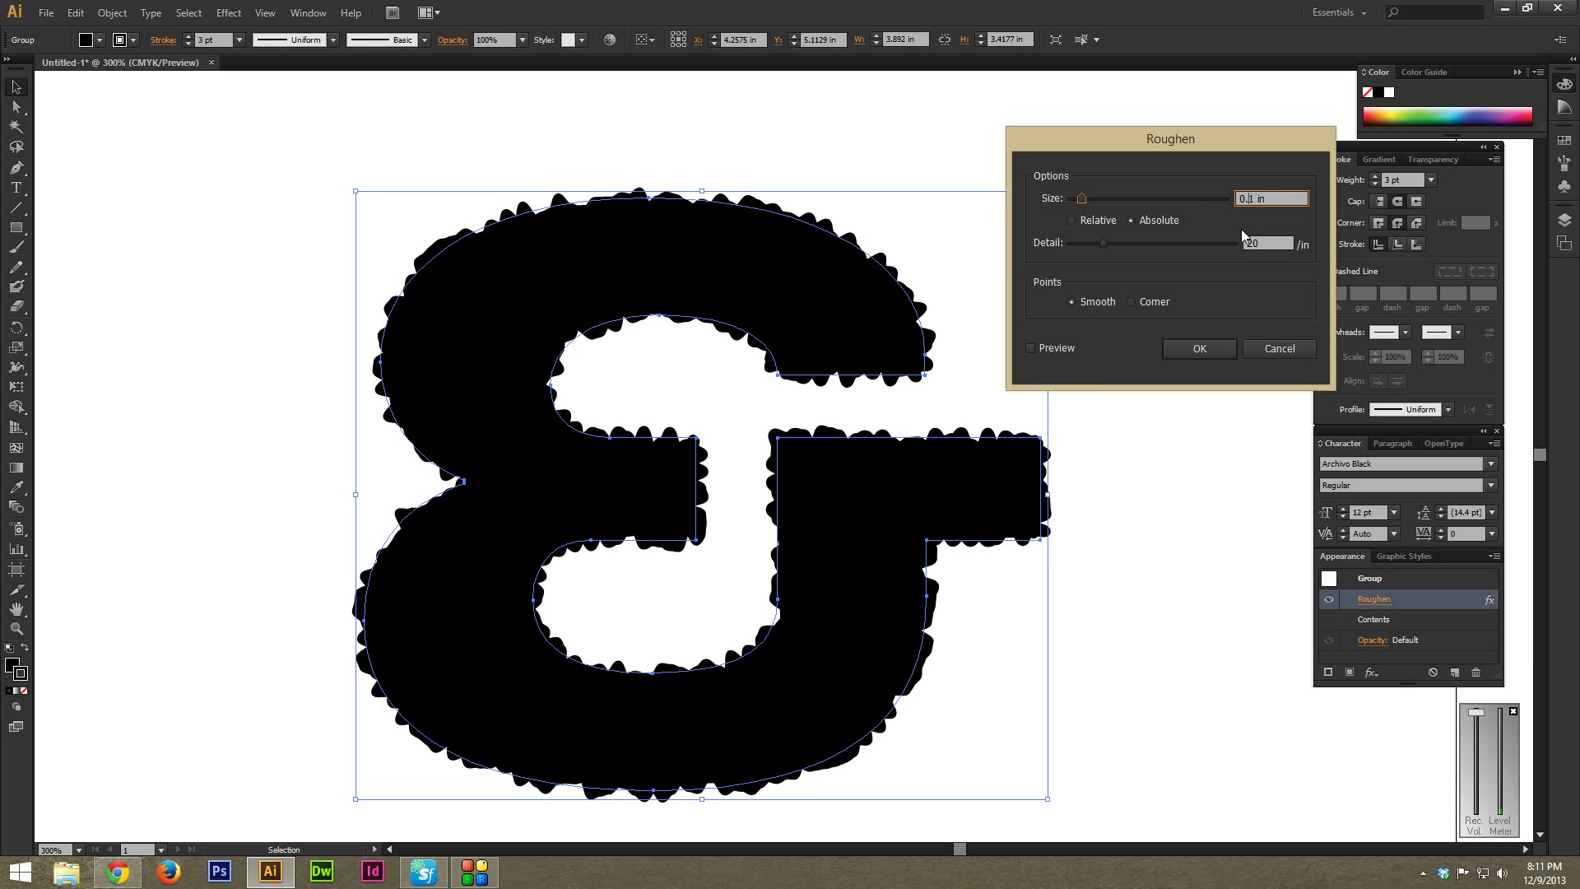
{"action": "type", "text": "0"}
{"action": "left_click", "coordinate": [1201, 349]}
{"action": "left_click", "coordinate": [1134, 339]}
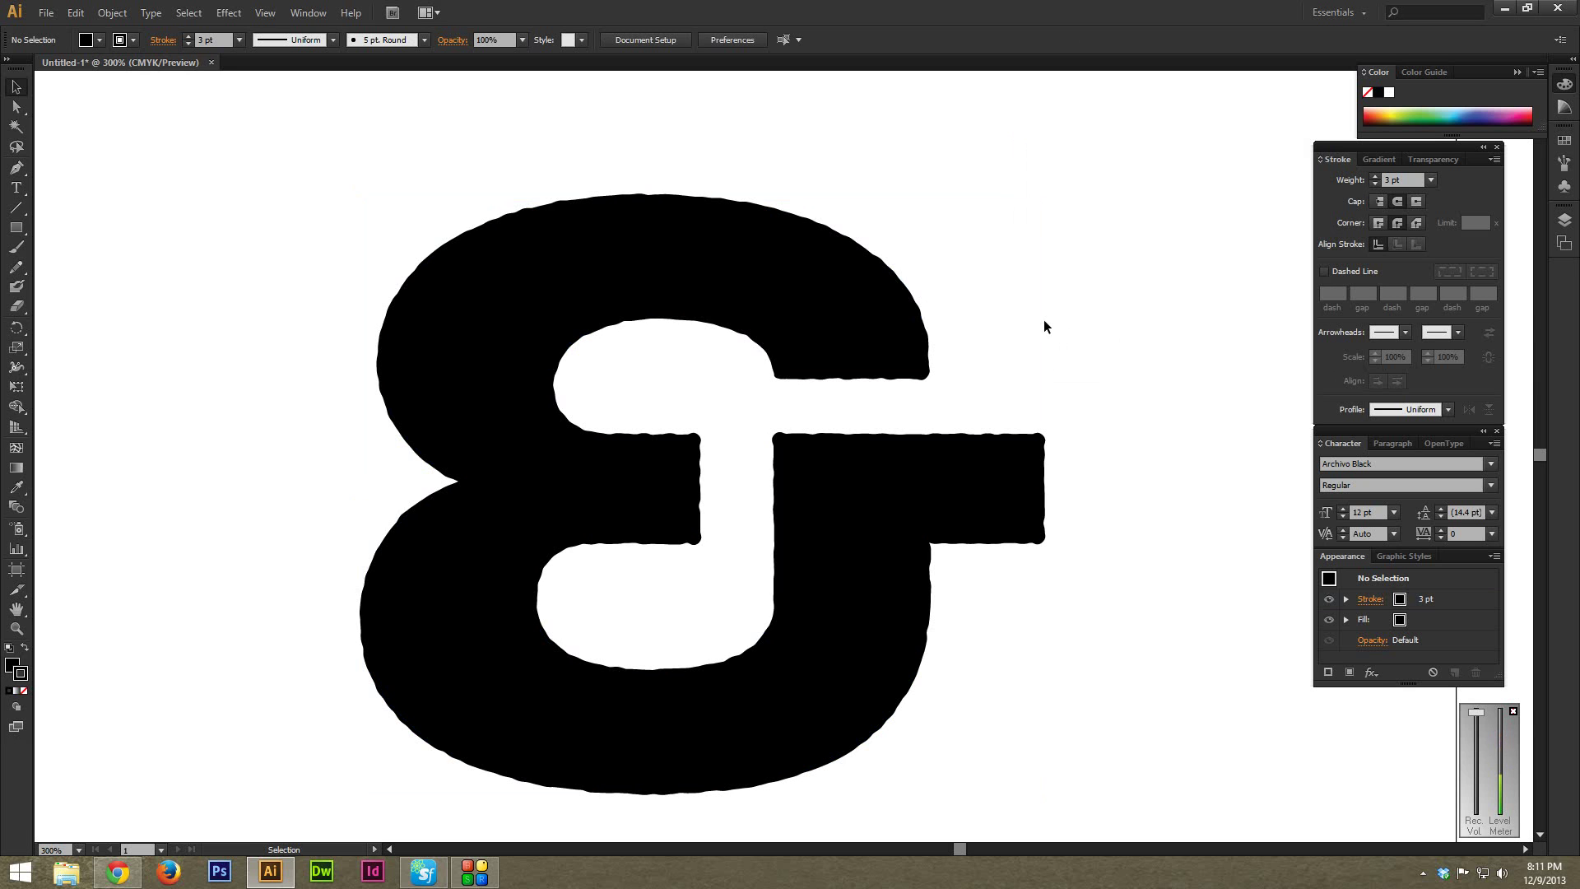
Draw a horizontal line about 4.76 in long below the ampersand, with no fill and a black stroke.
{"action": "key", "text": "ctrl+minus"}
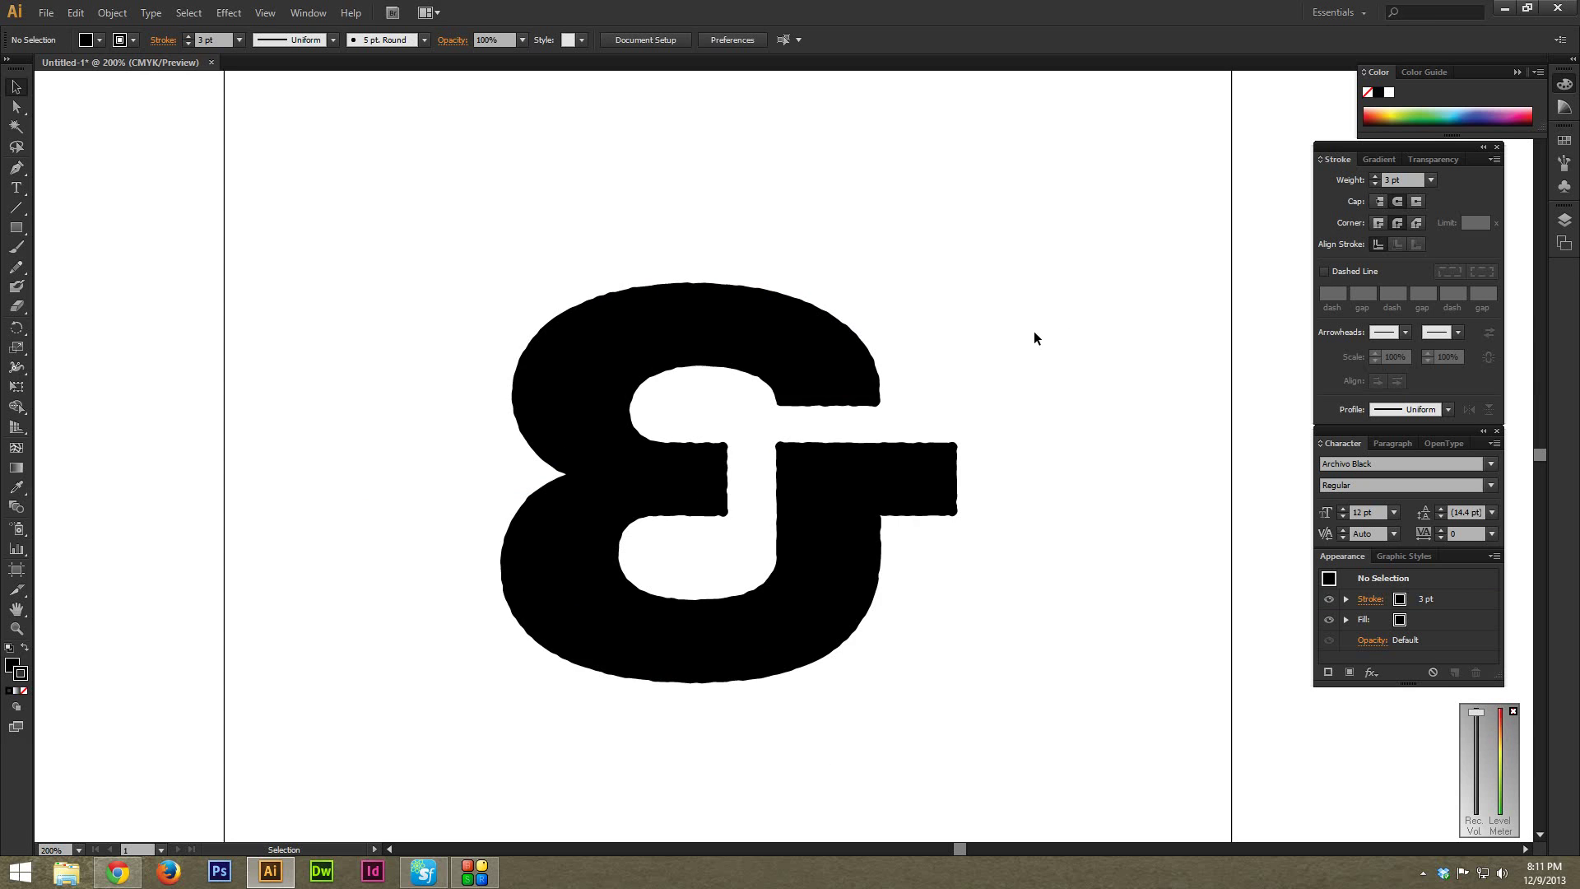
{"action": "key", "text": "ctrl+equal"}
{"action": "key", "text": "ctrl+minus"}
{"action": "key", "text": "ctrl+equal"}
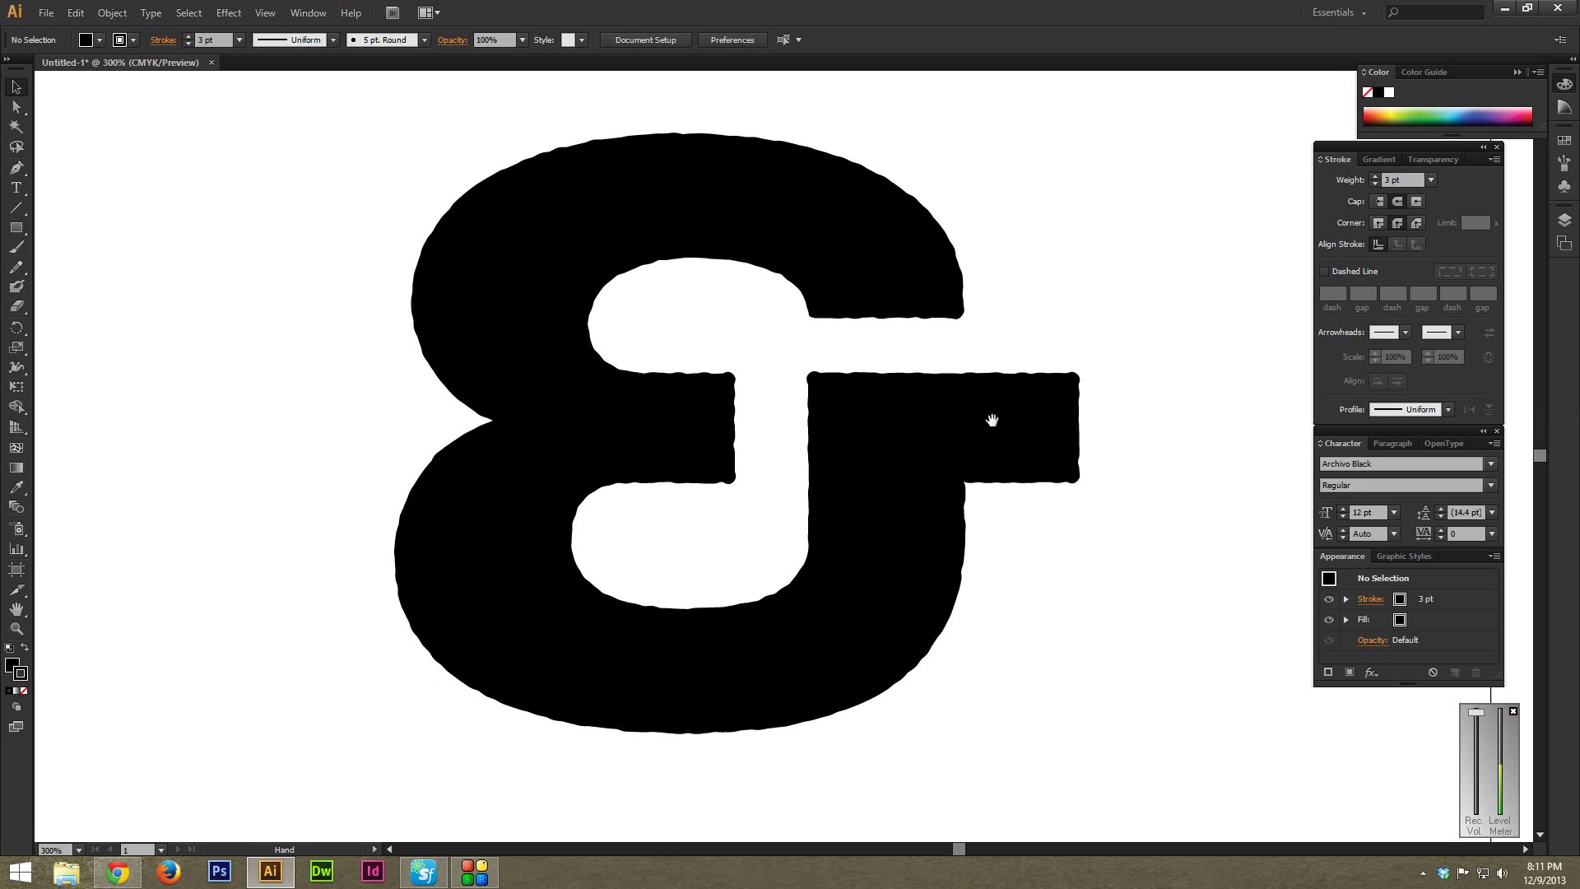
{"action": "key", "text": "ctrl+minus"}
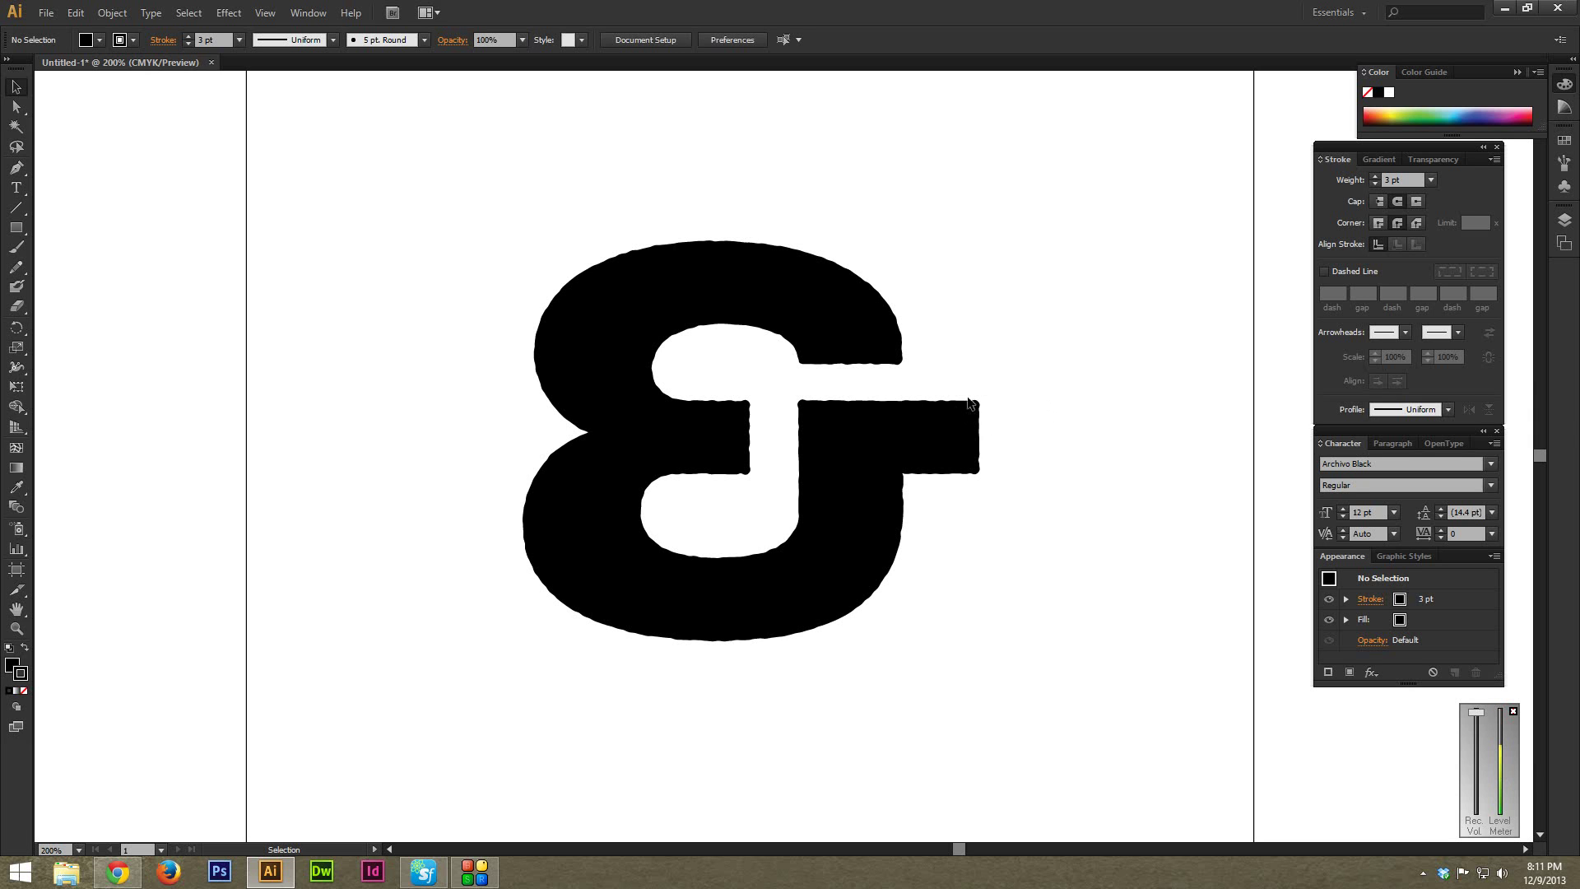
{"action": "left_click", "coordinate": [14, 209]}
{"action": "left_click_drag", "start_coordinate": [323, 538], "coordinate": [333, 417]}
{"action": "left_click", "coordinate": [24, 690]}
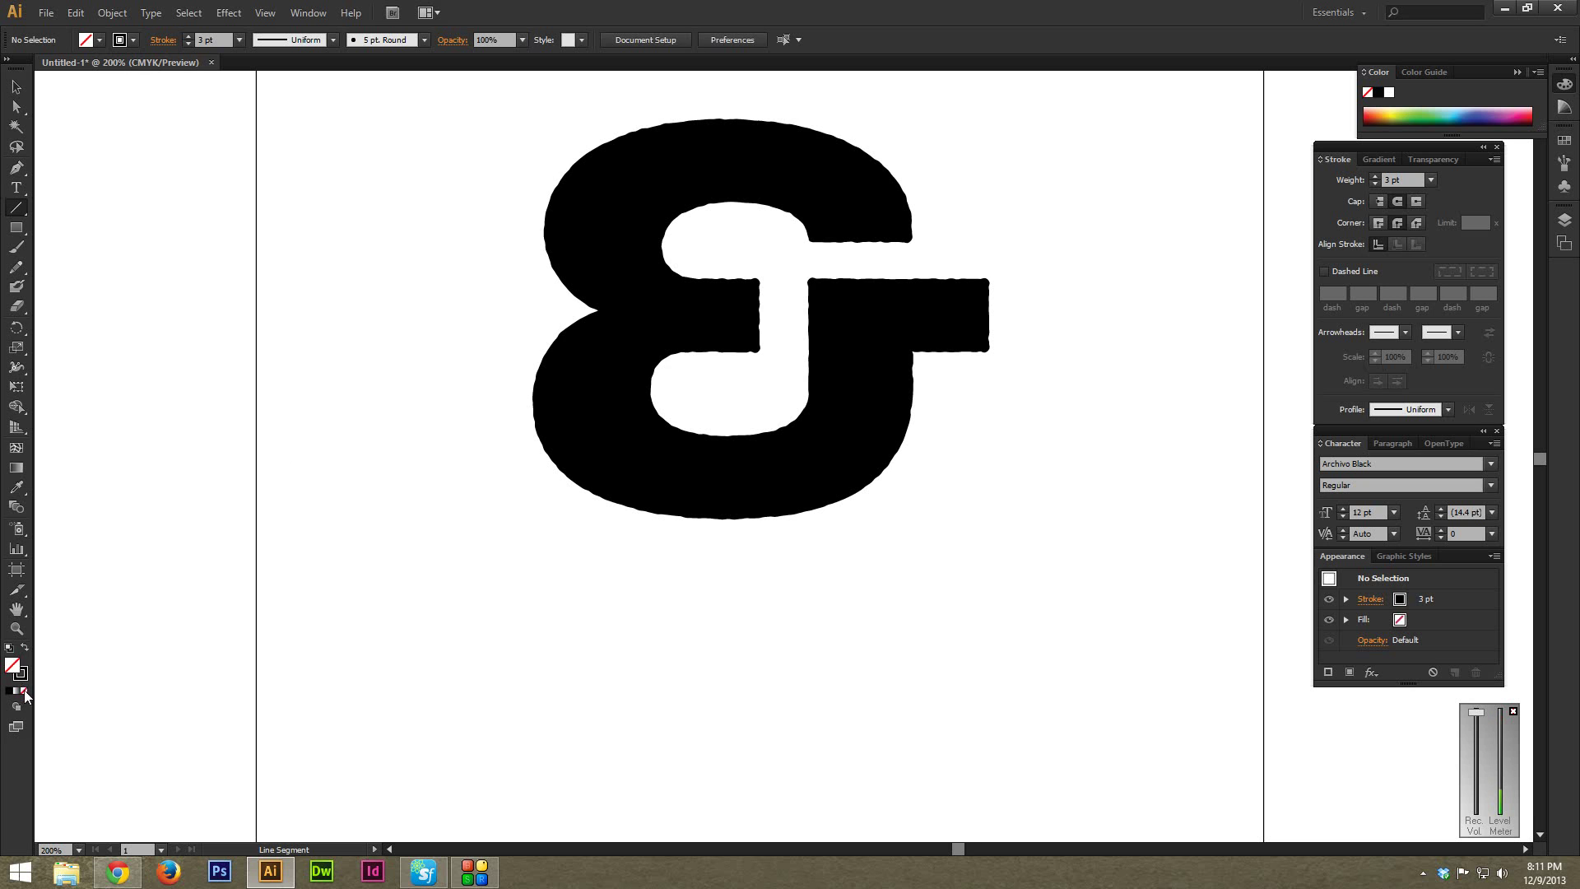
{"action": "left_click_drag", "start_coordinate": [384, 647], "coordinate": [949, 667]}
{"action": "key", "text": "v"}
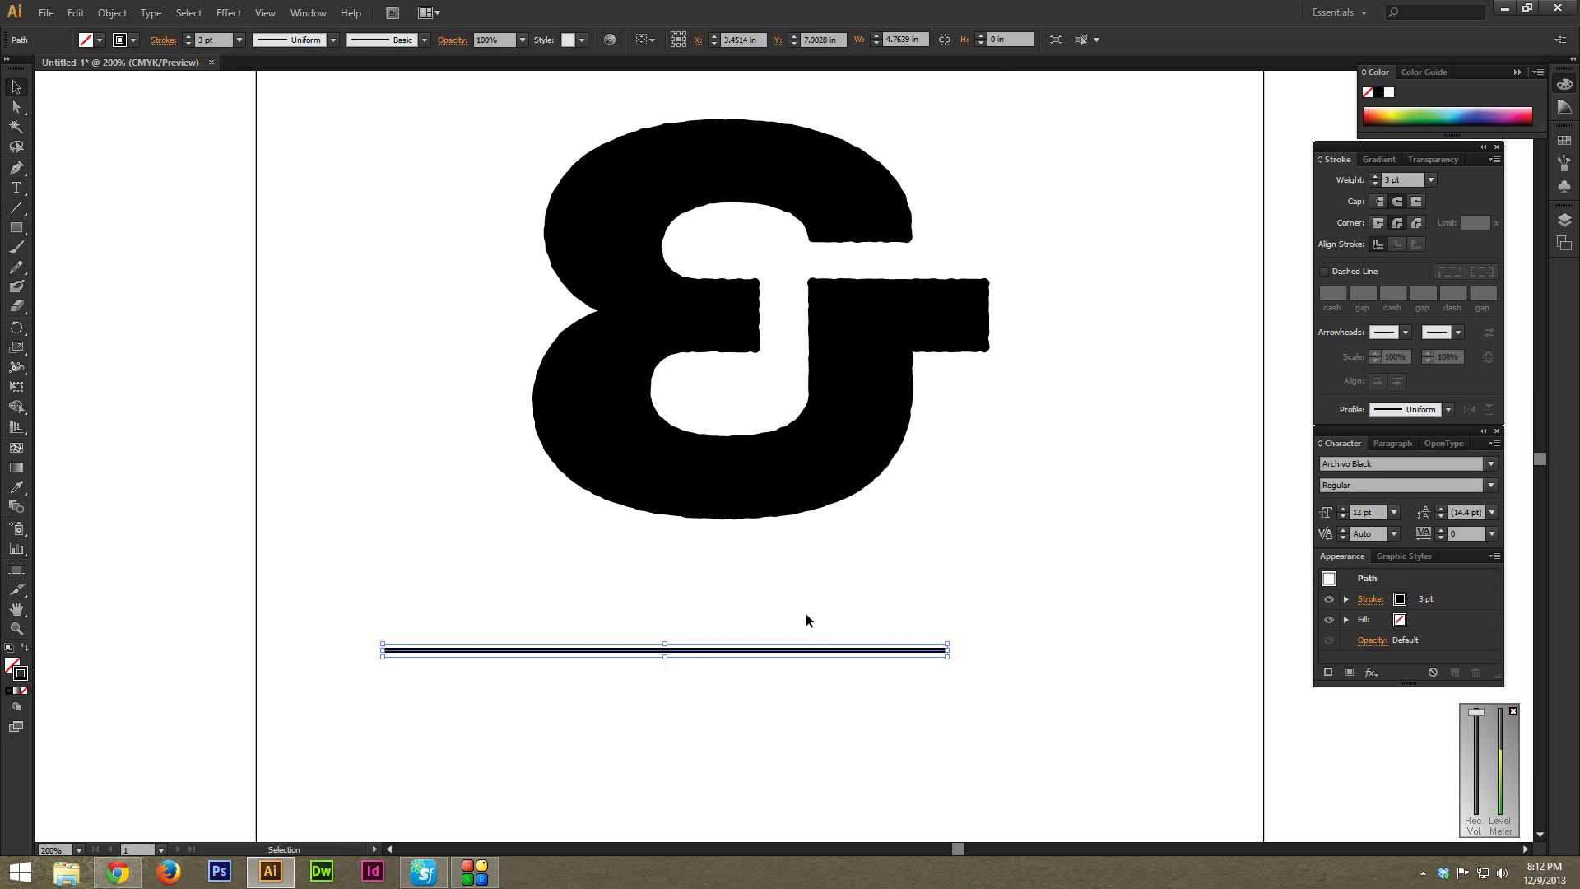
Increase the stroke weight of the line below the ampersand to 8 pt and deselect it.
{"action": "left_click", "coordinate": [807, 614]}
{"action": "left_click_drag", "start_coordinate": [766, 582], "coordinate": [875, 479]}
{"action": "mouse_move", "coordinate": [744, 511]}
{"action": "left_mouse_down"}
{"action": "mouse_move", "coordinate": [783, 656]}
{"action": "mouse_move", "coordinate": [742, 489]}
{"action": "left_mouse_up"}
{"action": "key", "text": "ctrl+plus"}
{"action": "key", "text": "ctrl+plus"}
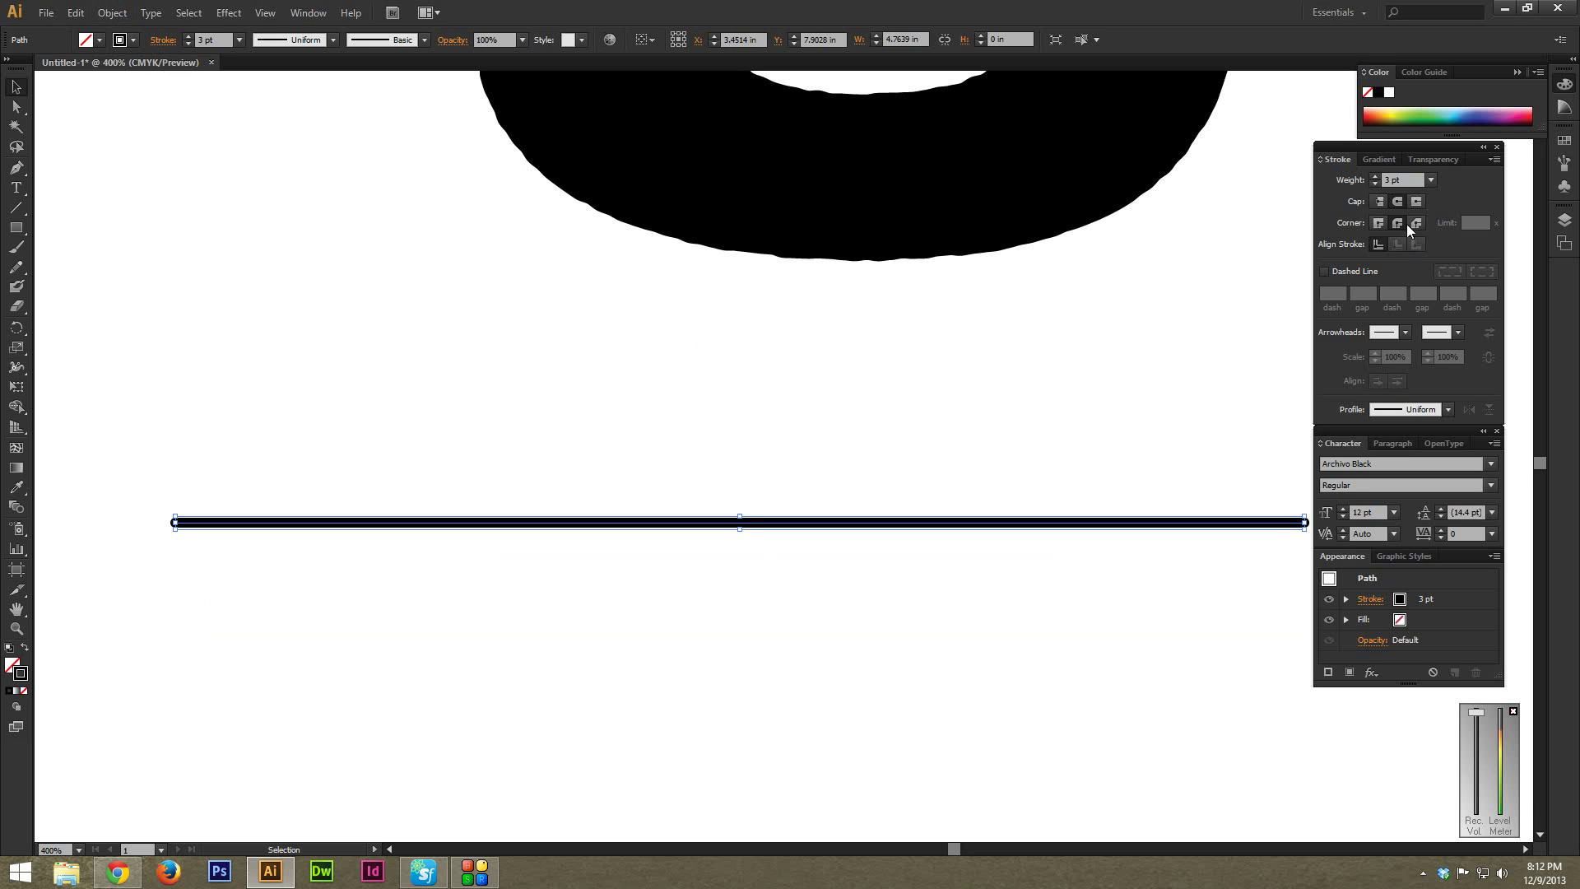
{"action": "left_click", "coordinate": [1375, 177]}
{"action": "left_click", "coordinate": [1375, 176]}
{"action": "left_click", "coordinate": [1375, 176]}
{"action": "left_click", "coordinate": [1375, 176]}
{"action": "left_click", "coordinate": [1375, 176]}
{"action": "left_click", "coordinate": [891, 408]}
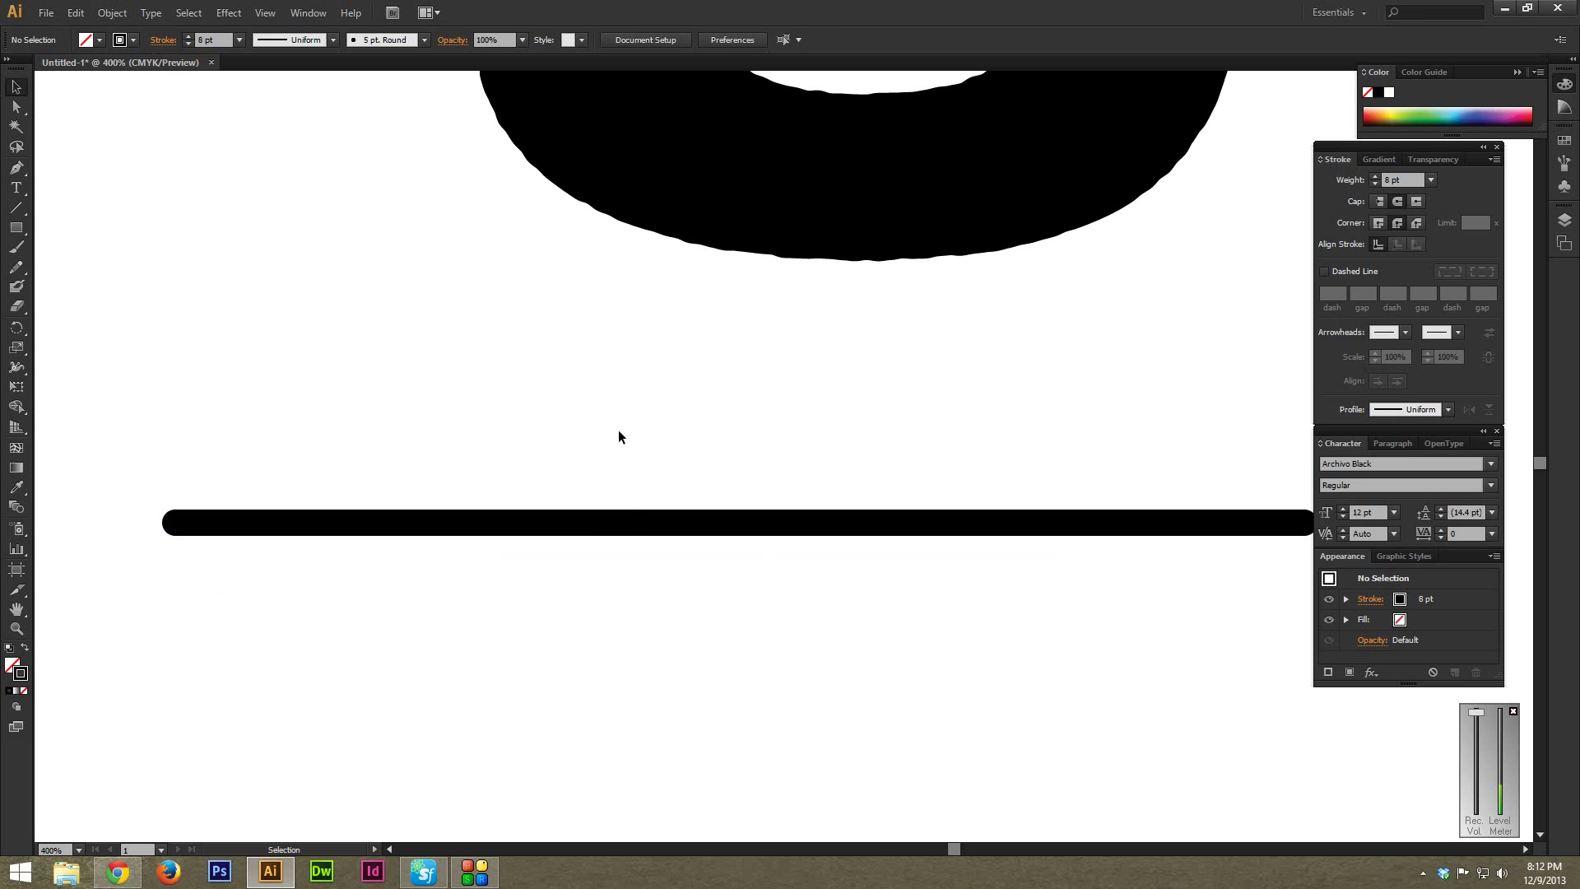
Select the thick line and expand its fill and stroke into an outlined shape.
{"action": "left_click_drag", "start_coordinate": [602, 434], "coordinate": [632, 572]}
{"action": "left_click", "coordinate": [112, 13]}
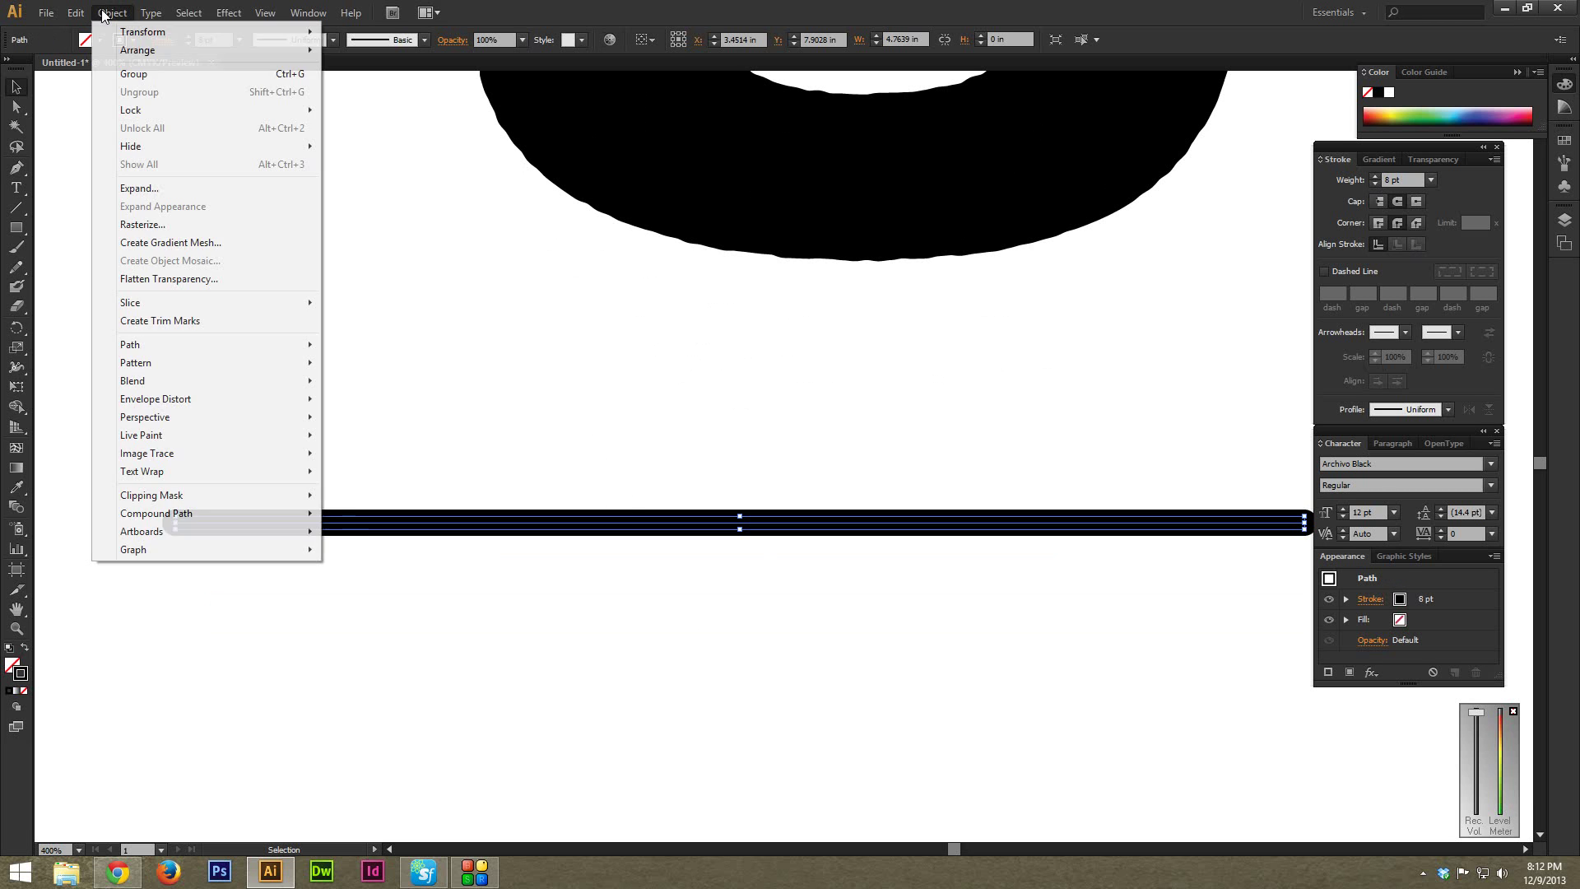
{"action": "left_click", "coordinate": [164, 189]}
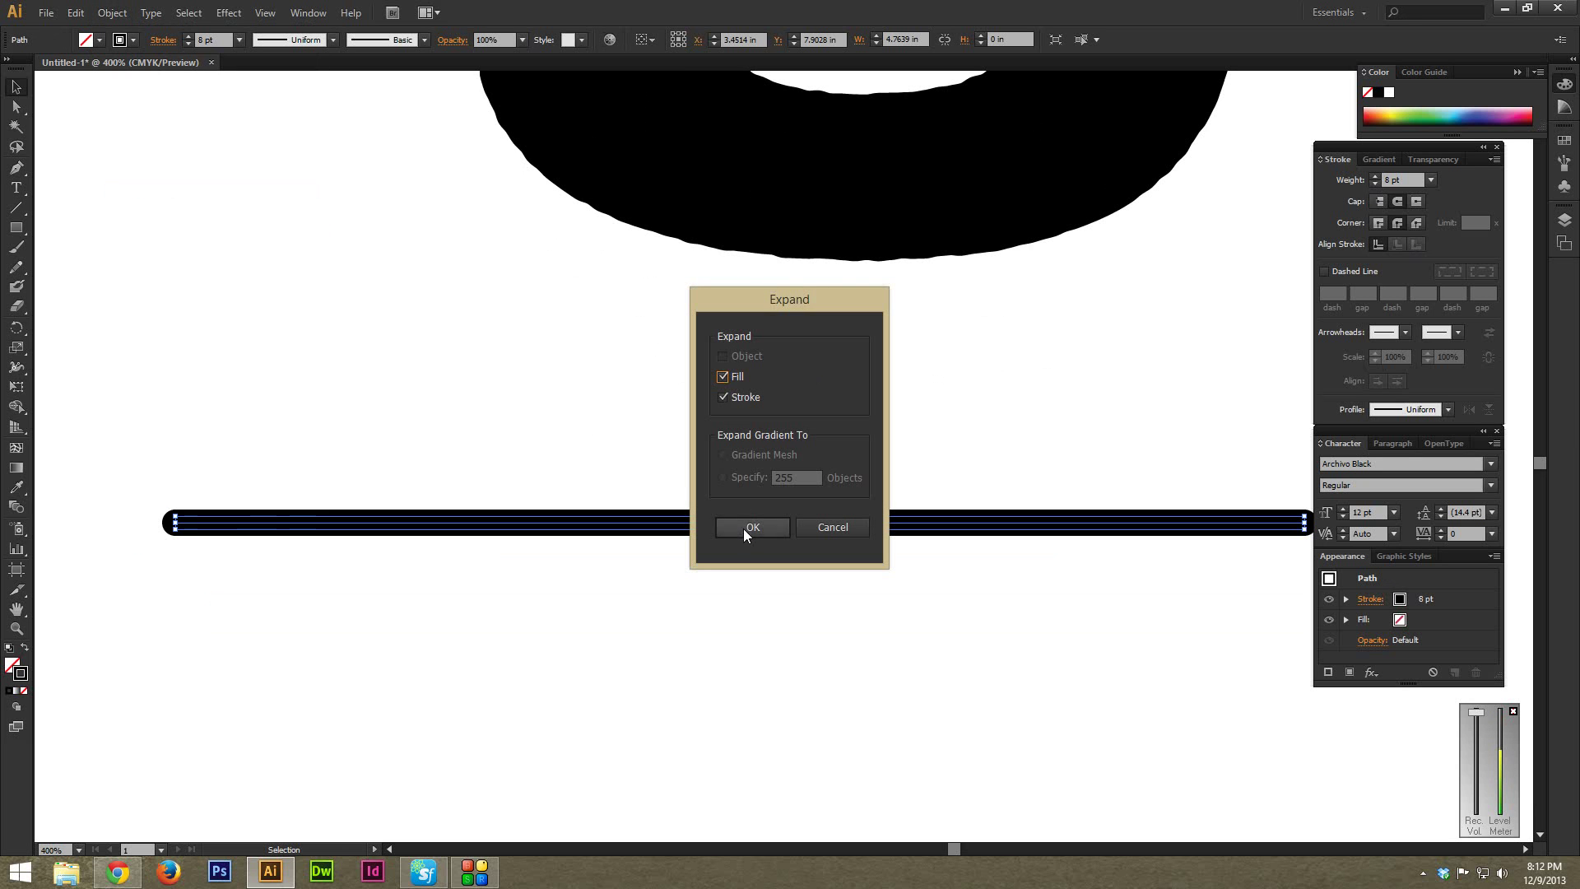
{"action": "left_click", "coordinate": [752, 527]}
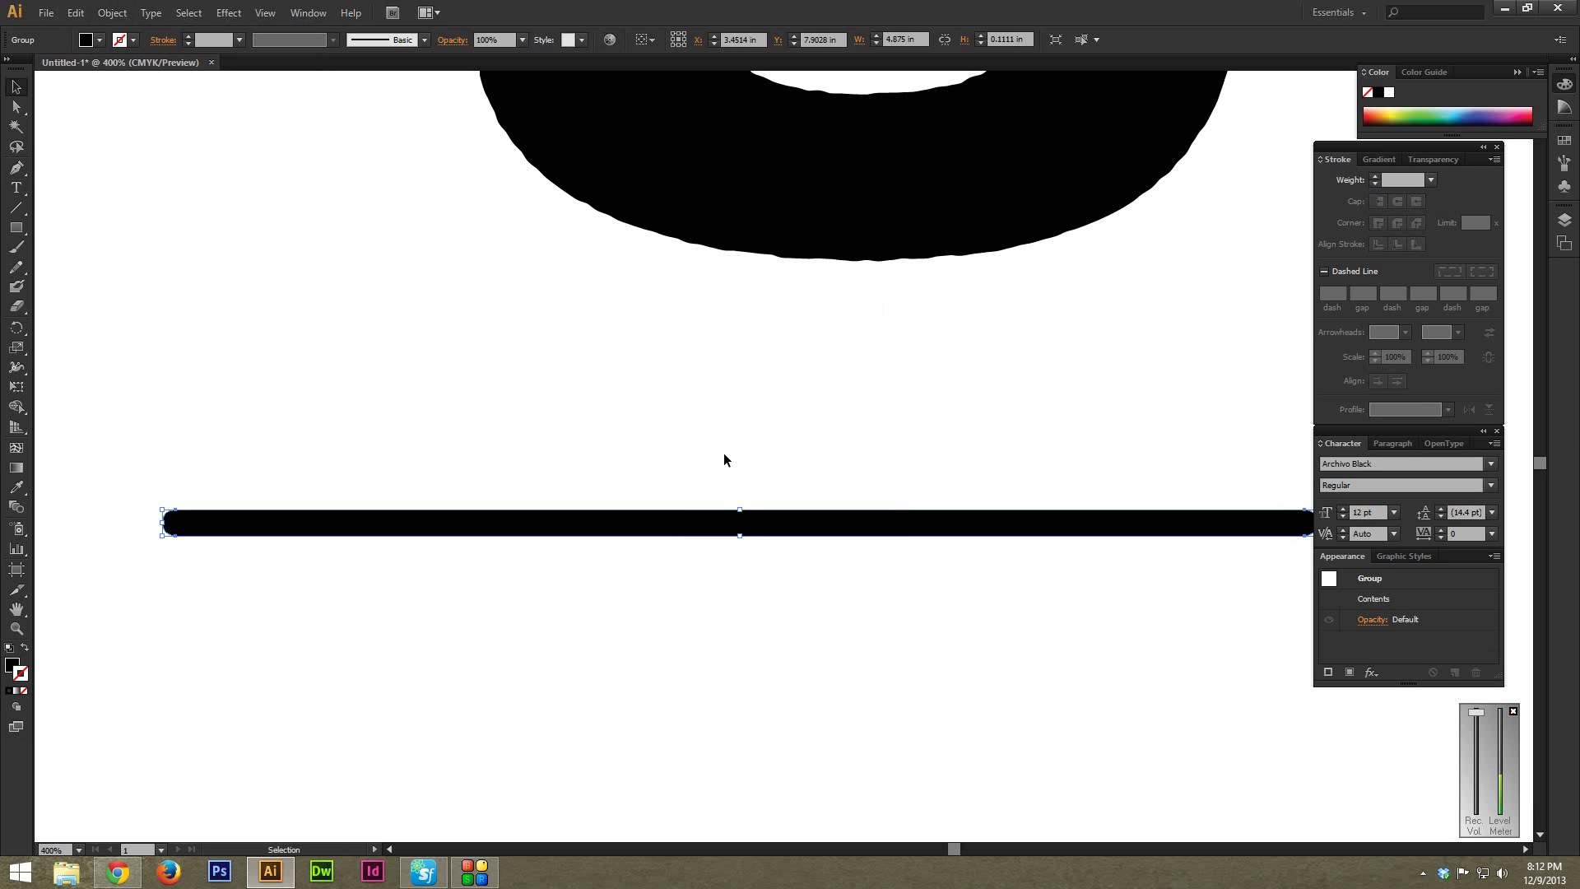
Start the Roughen effect on the expanded line with preview on and absolute size.
{"action": "left_click", "coordinate": [228, 14]}
{"action": "mouse_move", "coordinate": [294, 147]}
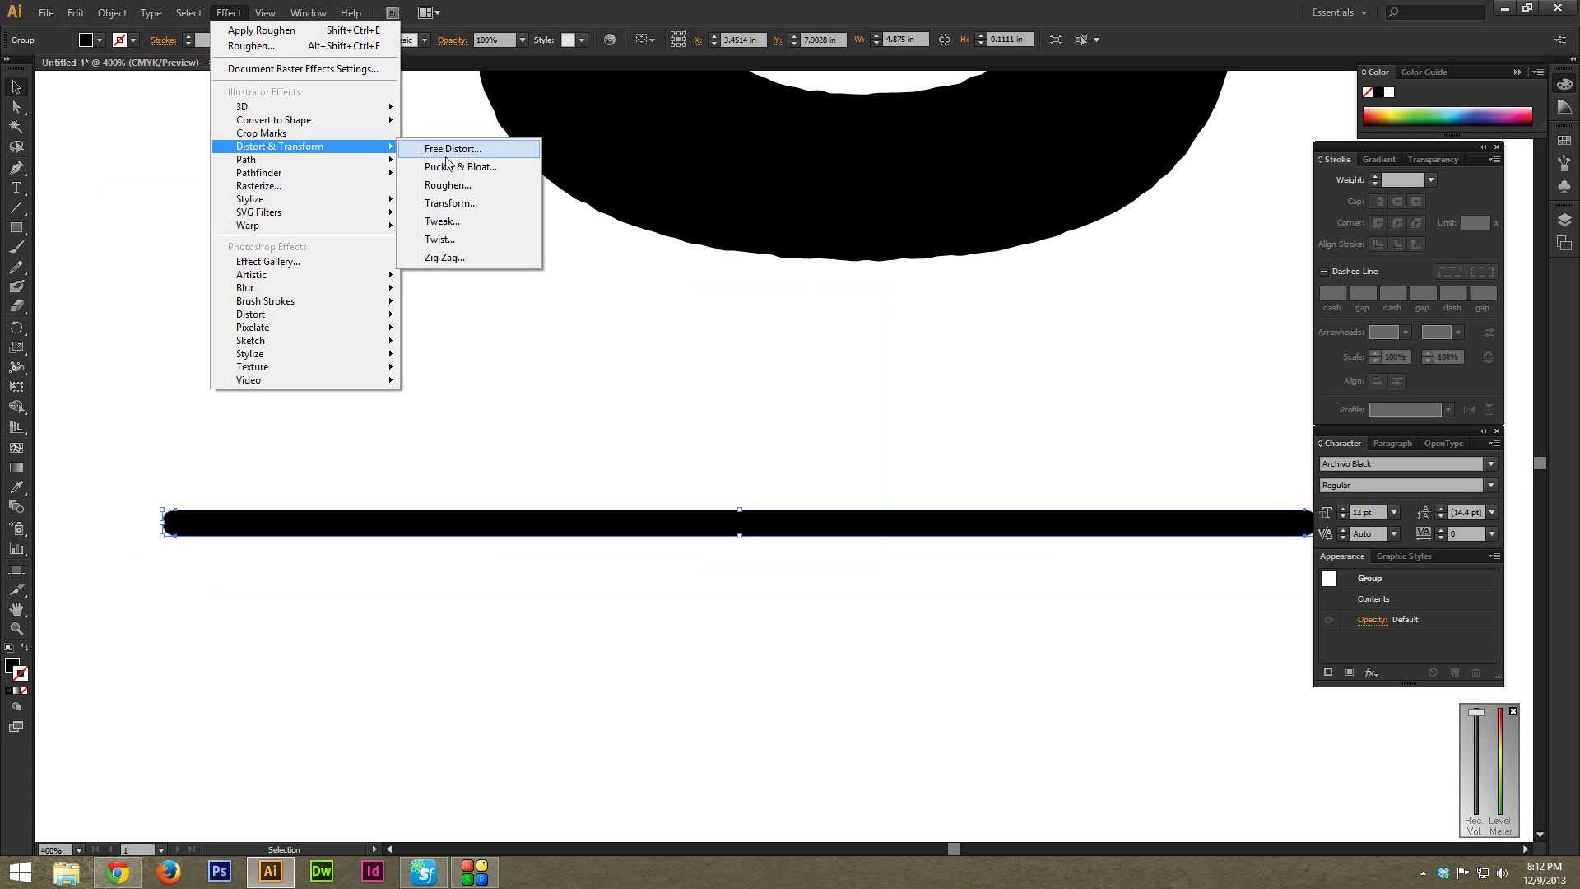
{"action": "left_click", "coordinate": [446, 185]}
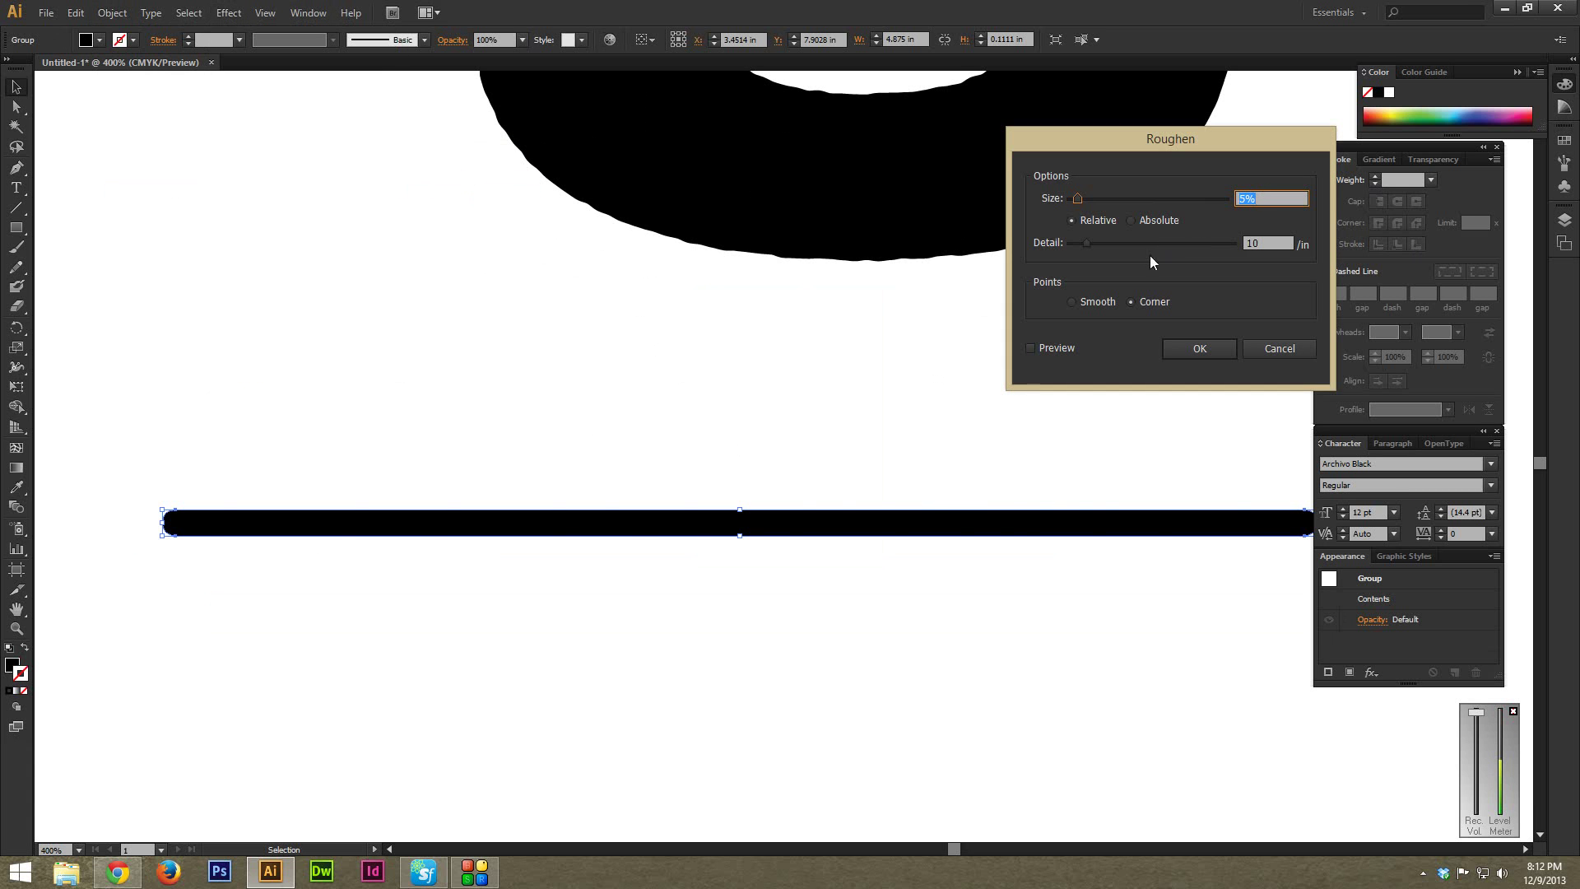
{"action": "left_click", "coordinate": [1031, 348]}
{"action": "left_click", "coordinate": [1133, 220]}
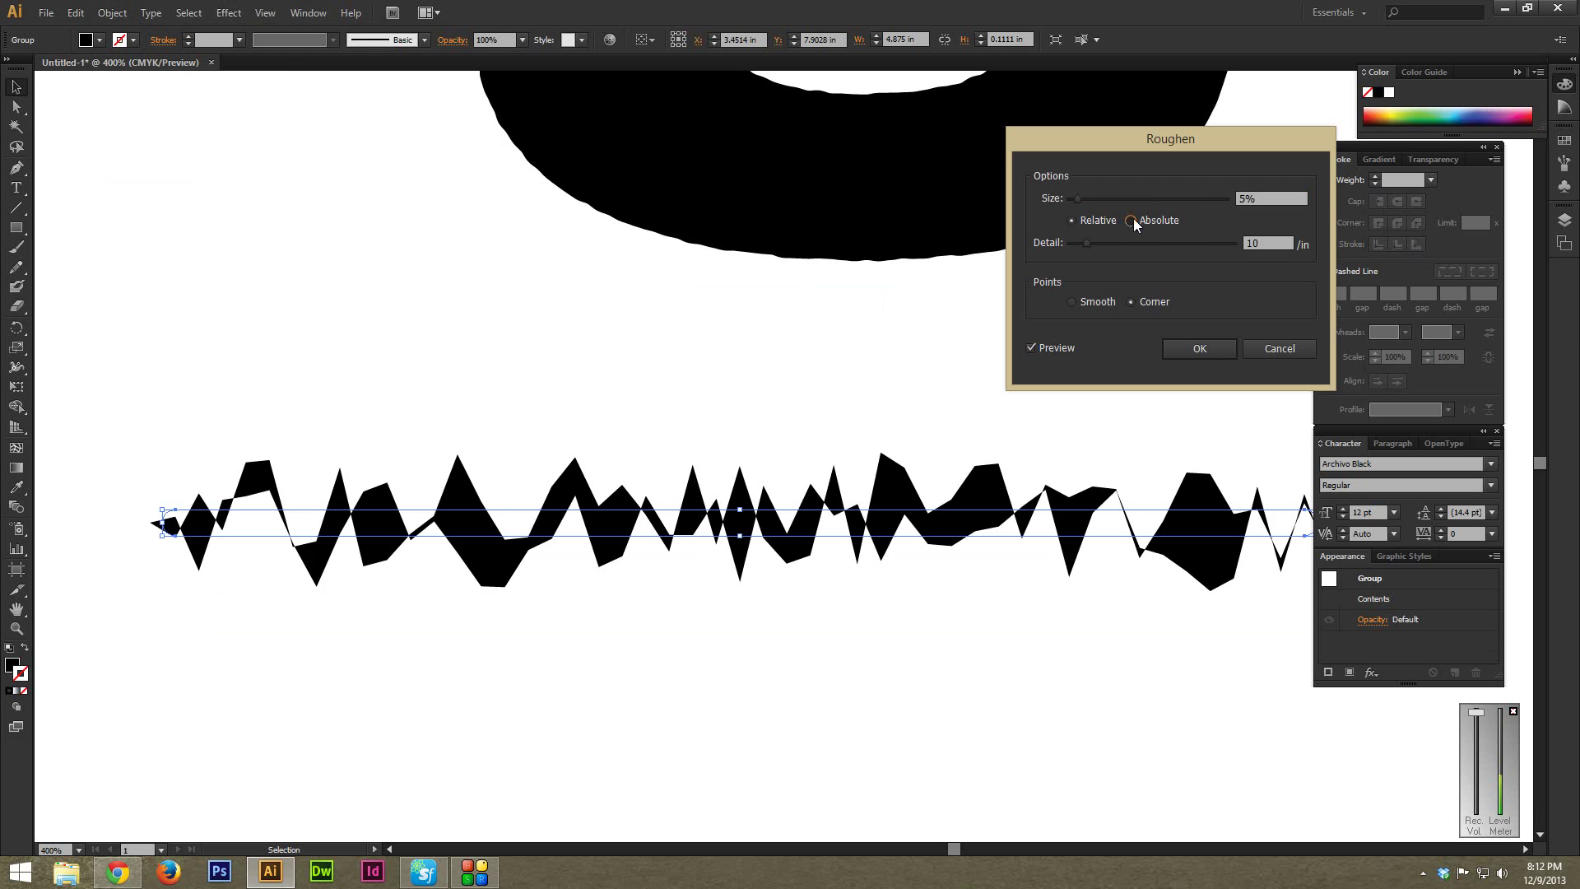
Set the line's Roughen size to 0.01 in and detail to 25 per inch, apply the effect, and deselect the line.
{"action": "left_click", "coordinate": [1250, 195]}
{"action": "key", "text": "BackSpace"}
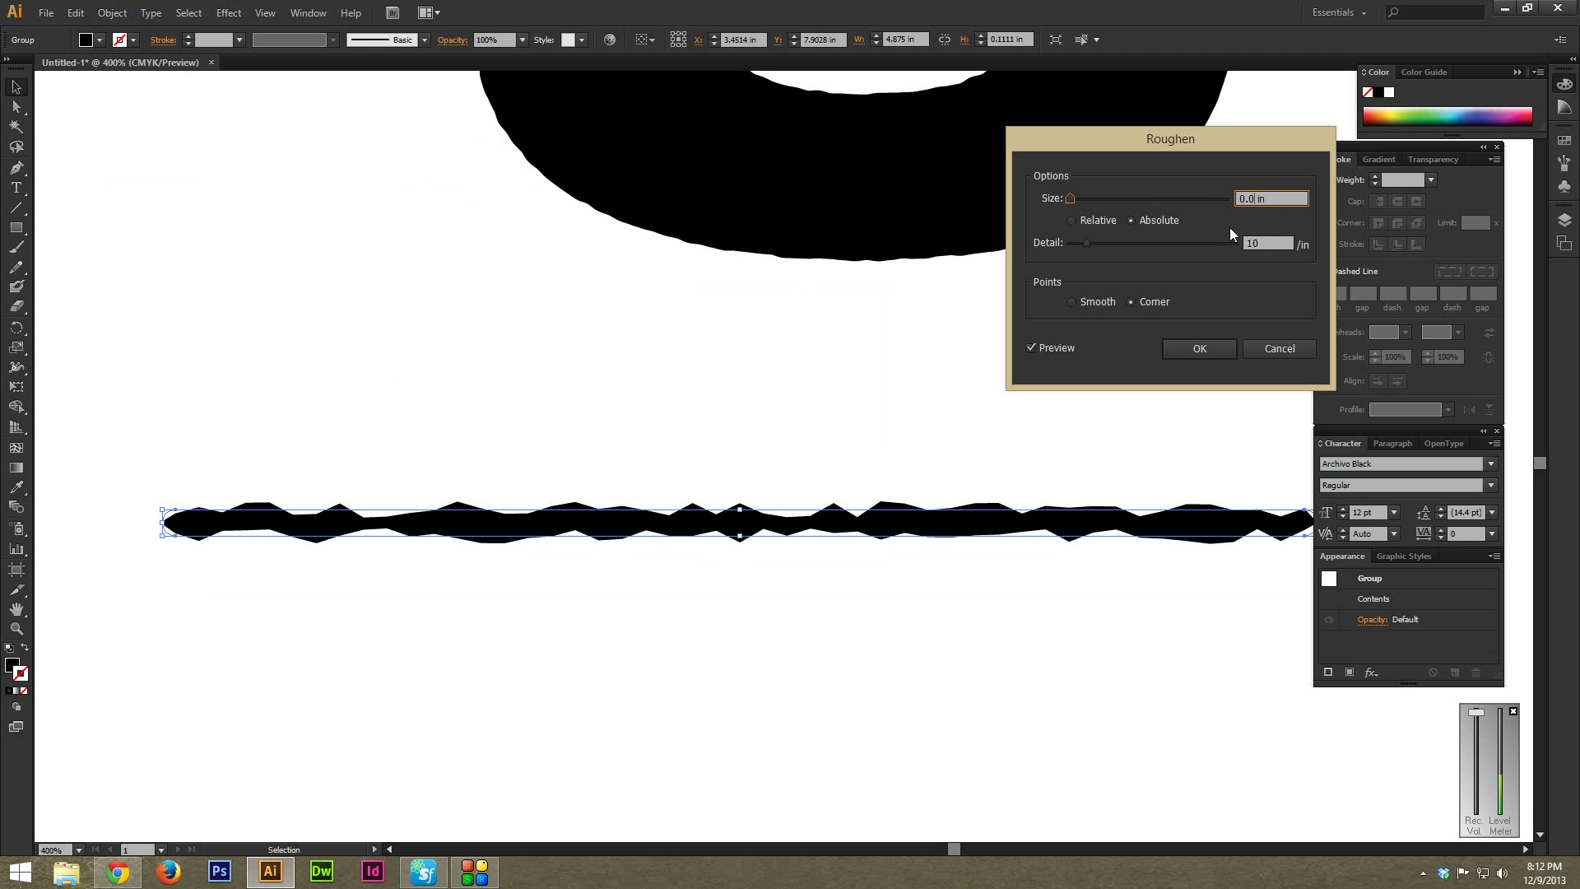
{"action": "type", "text": "1"}
{"action": "left_click", "coordinate": [1254, 242]}
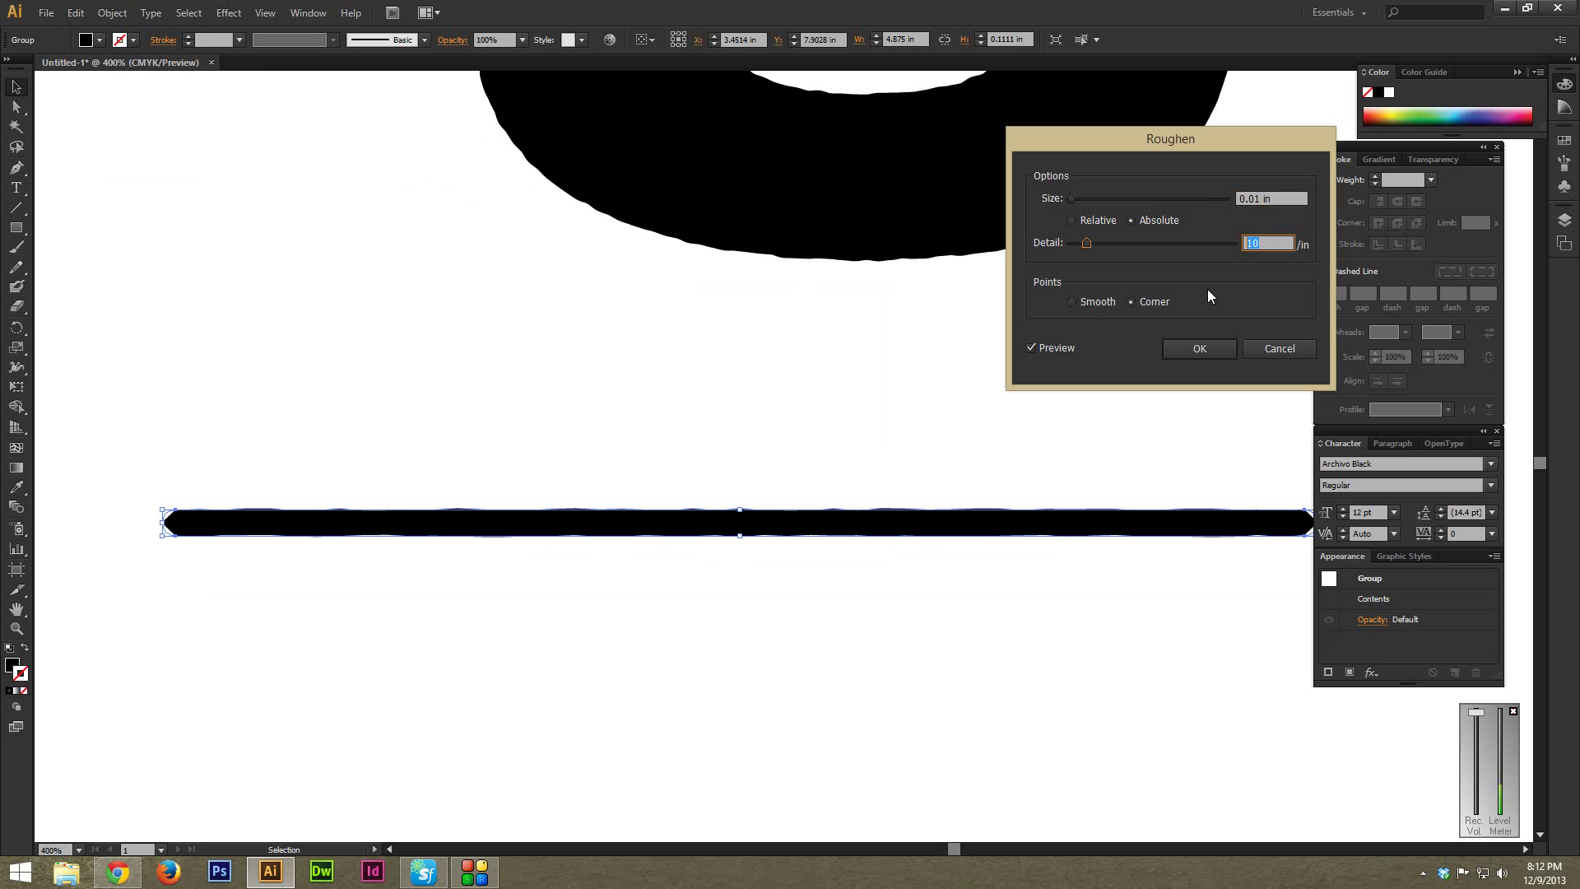
{"action": "type", "text": "25"}
{"action": "left_click", "coordinate": [1199, 348]}
{"action": "left_click", "coordinate": [1031, 410]}
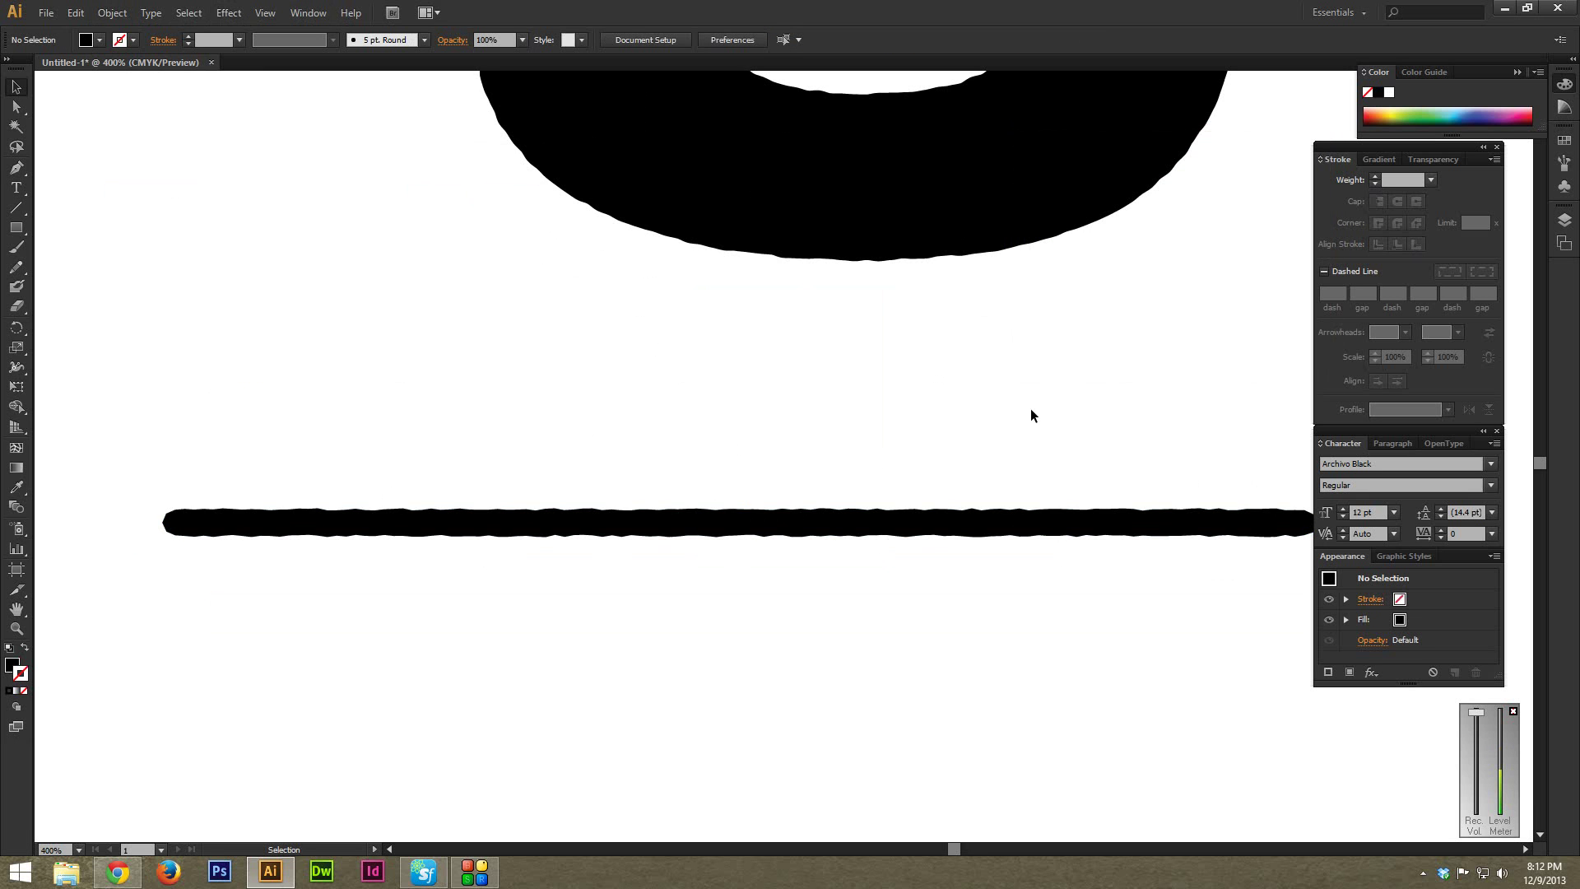
Check the line's roughened ends, change its Roughen effect to smooth points, and deselect the line.
{"action": "key", "text": "space"}
{"action": "left_click_drag", "start_coordinate": [1205, 453], "coordinate": [920, 389]}
{"action": "left_click_drag", "start_coordinate": [490, 345], "coordinate": [770, 360]}
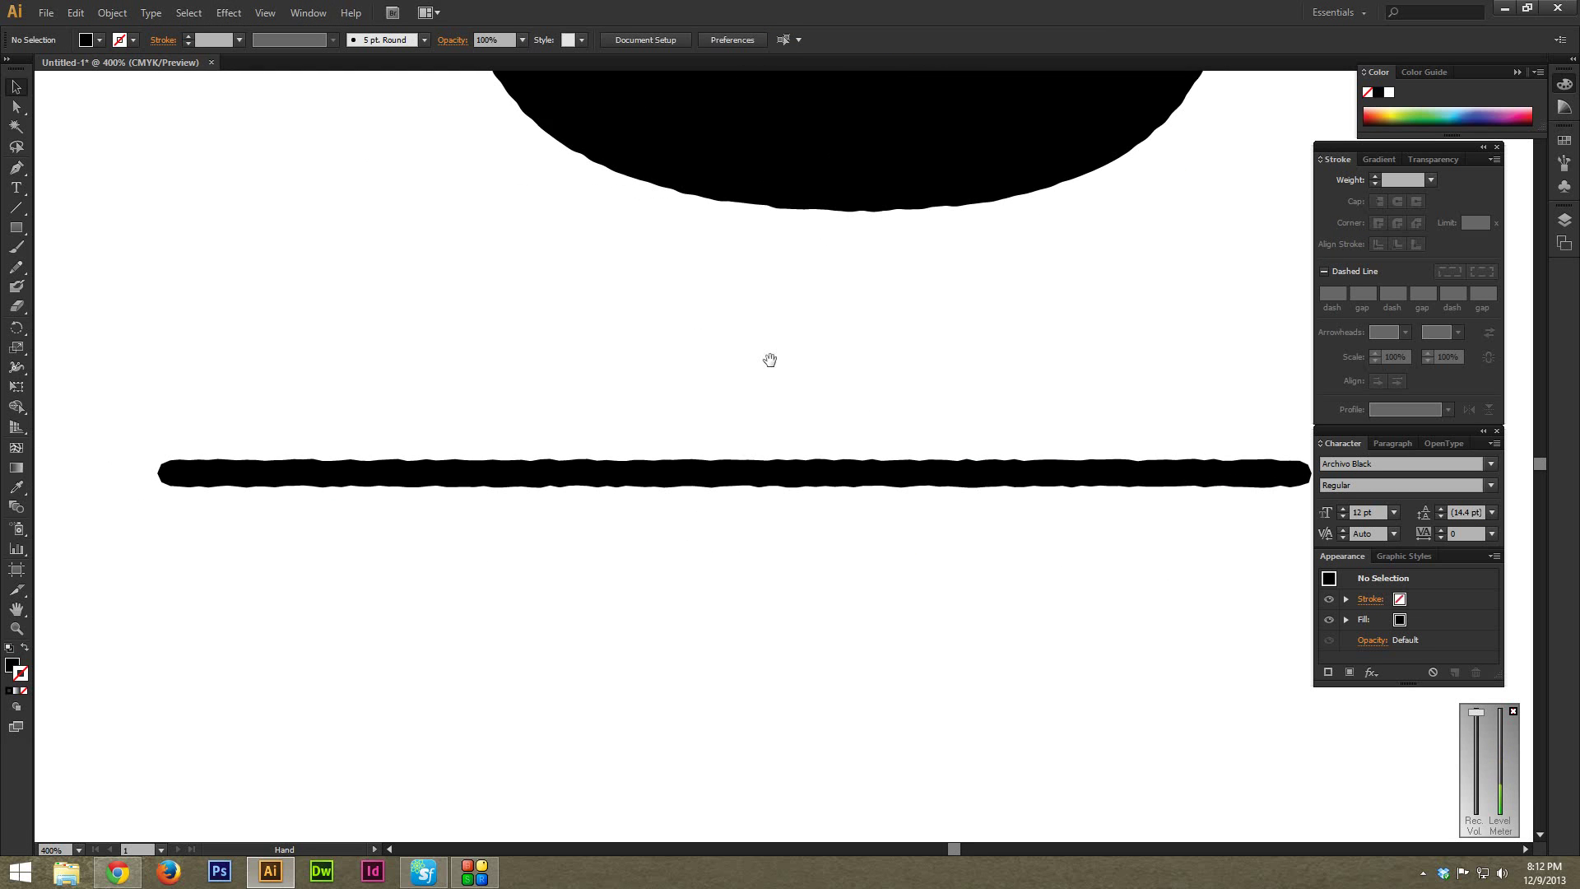
{"action": "left_click_drag", "start_coordinate": [417, 327], "coordinate": [612, 321]}
{"action": "left_click", "coordinate": [482, 462]}
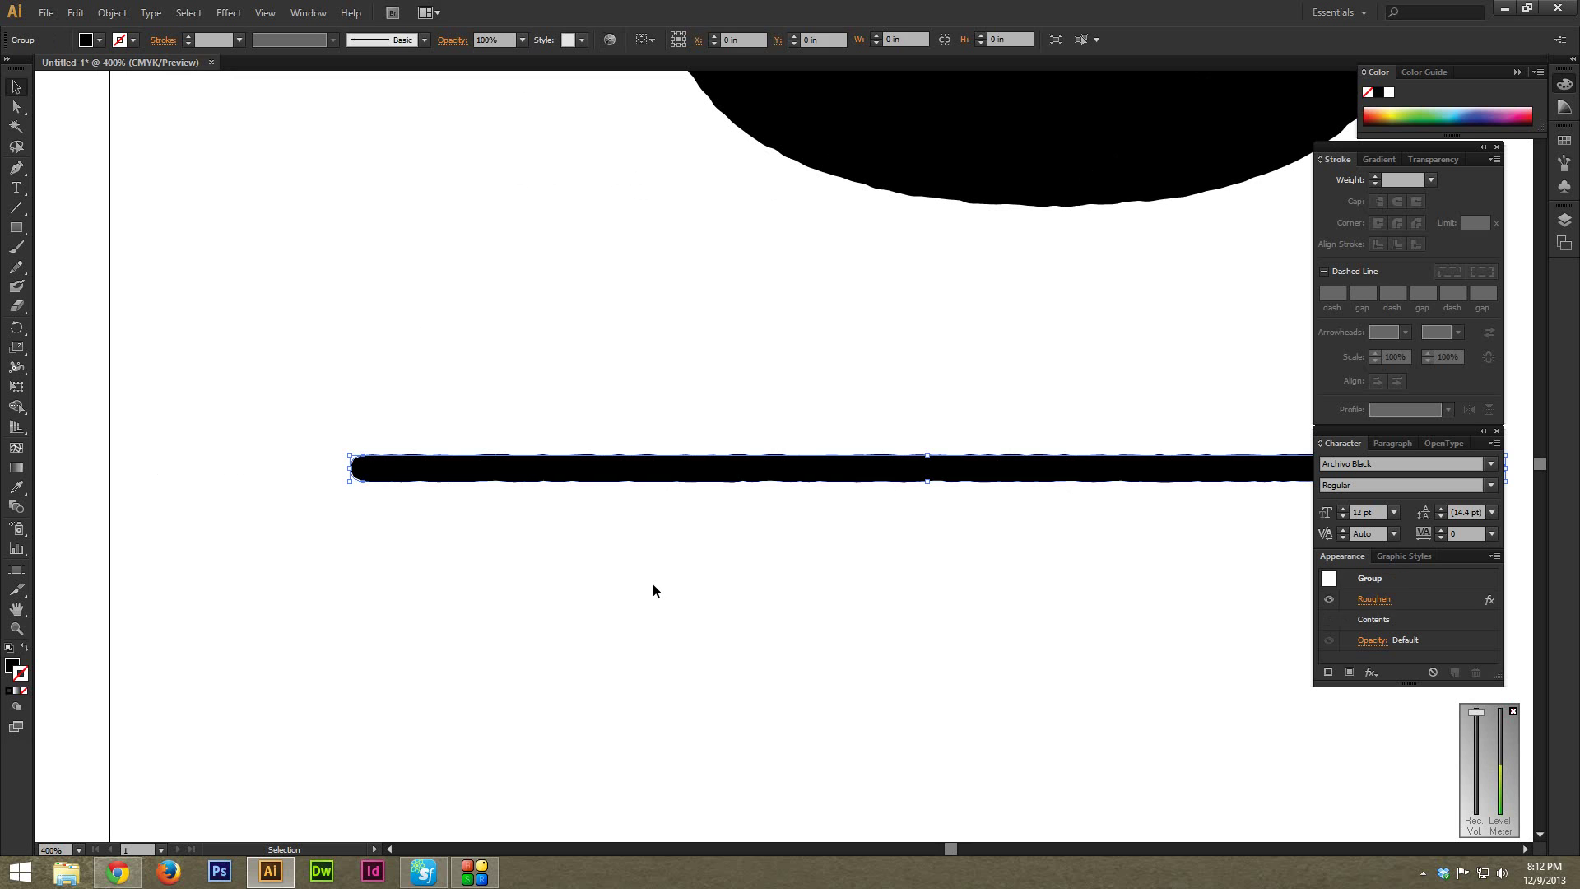
{"action": "left_click", "coordinate": [1385, 603]}
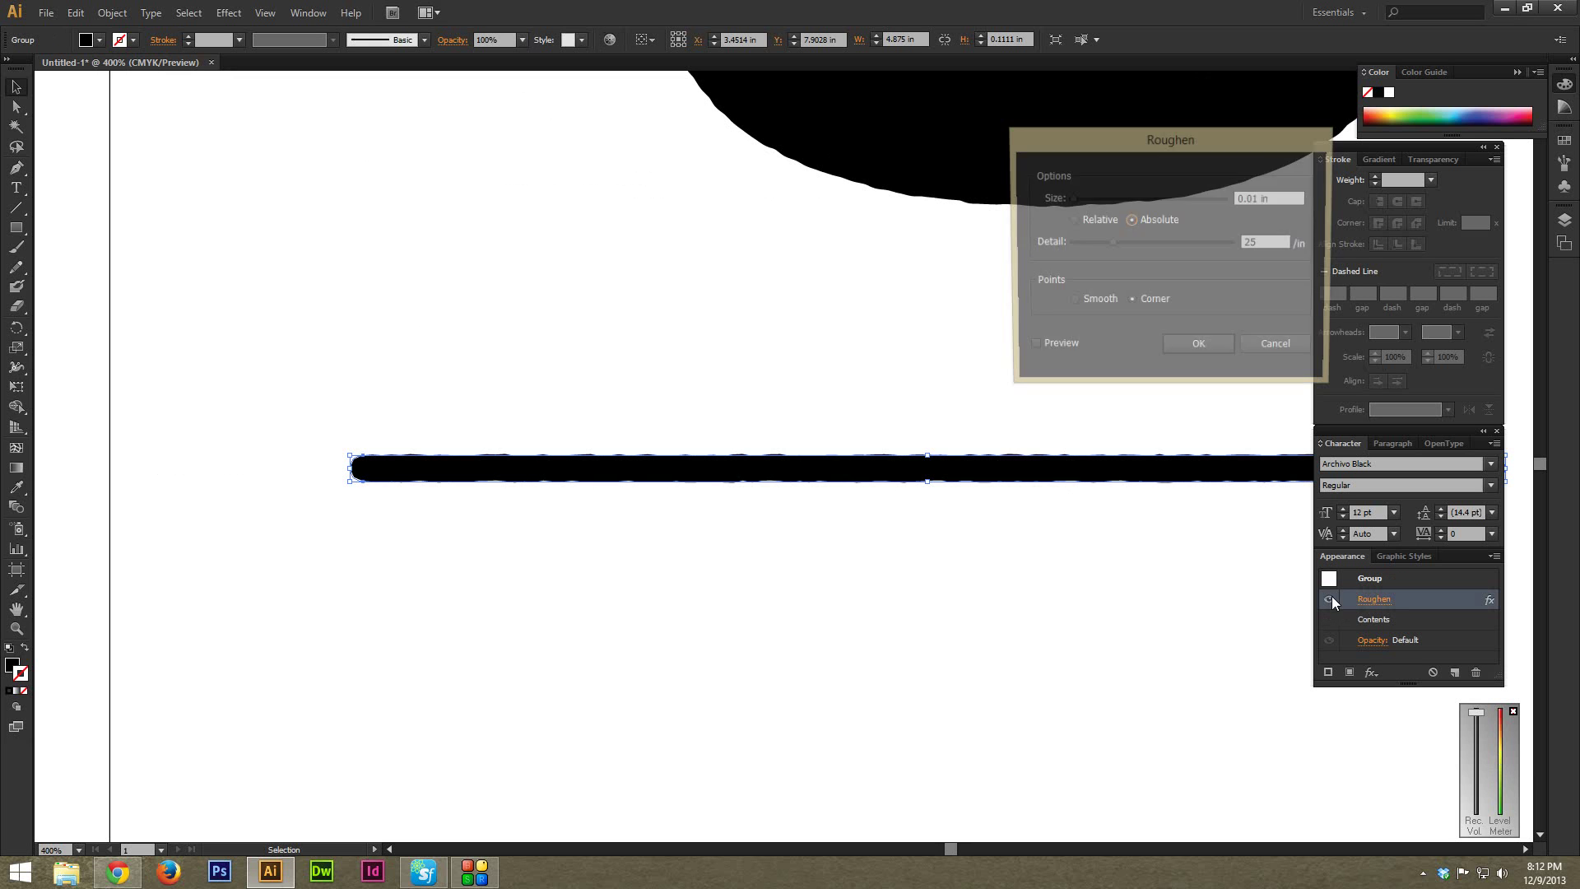
{"action": "left_click", "coordinate": [1074, 302]}
{"action": "left_click", "coordinate": [1198, 345]}
{"action": "left_click", "coordinate": [1039, 377]}
Examine the roughened line up close and together with the ampersand on the artboard.
{"action": "left_click_drag", "start_coordinate": [1008, 358], "coordinate": [1089, 409]}
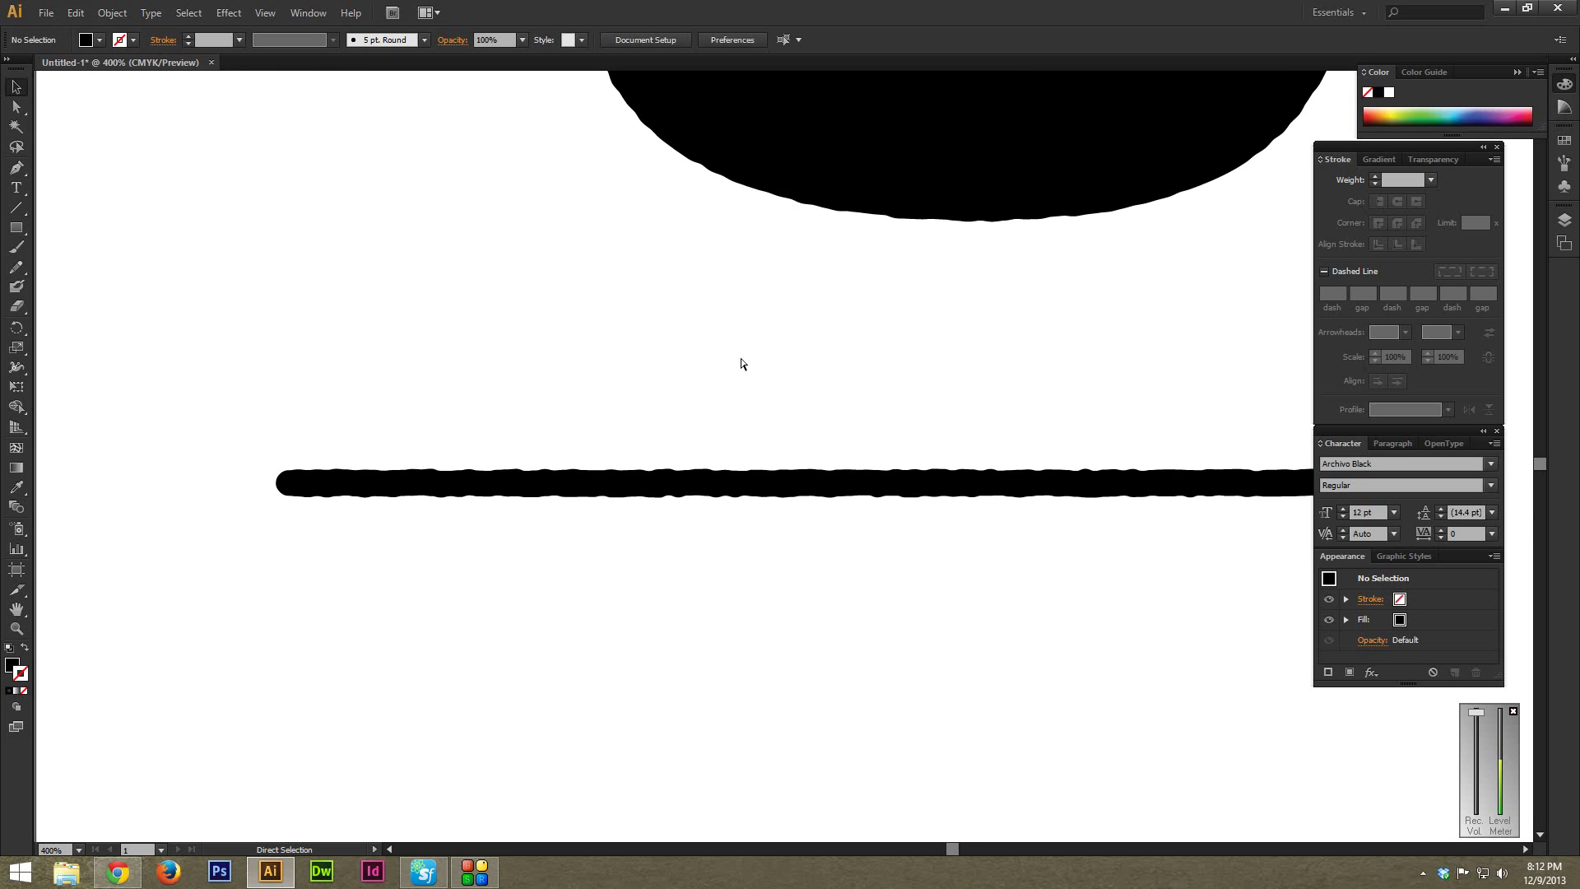
{"action": "key", "text": "ctrl+plus"}
{"action": "key", "text": "ctrl+plus"}
{"action": "key", "text": "ctrl+minus"}
{"action": "key", "text": "ctrl+minus"}
{"action": "key", "text": "ctrl+minus"}
{"action": "key", "text": "ctrl+minus"}
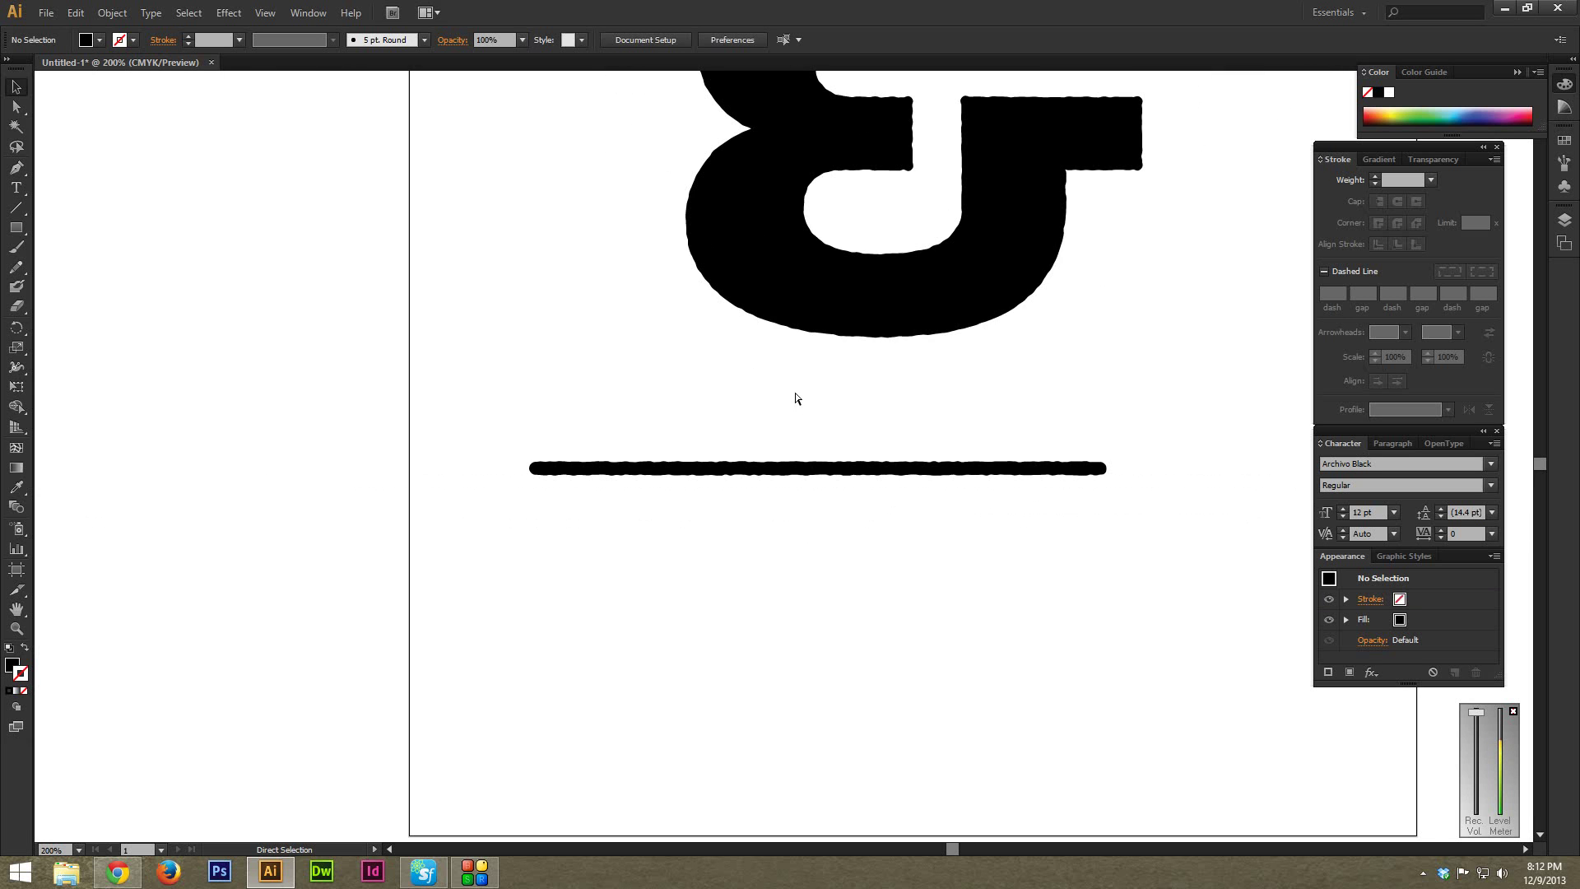
{"action": "key", "text": "ctrl+minus"}
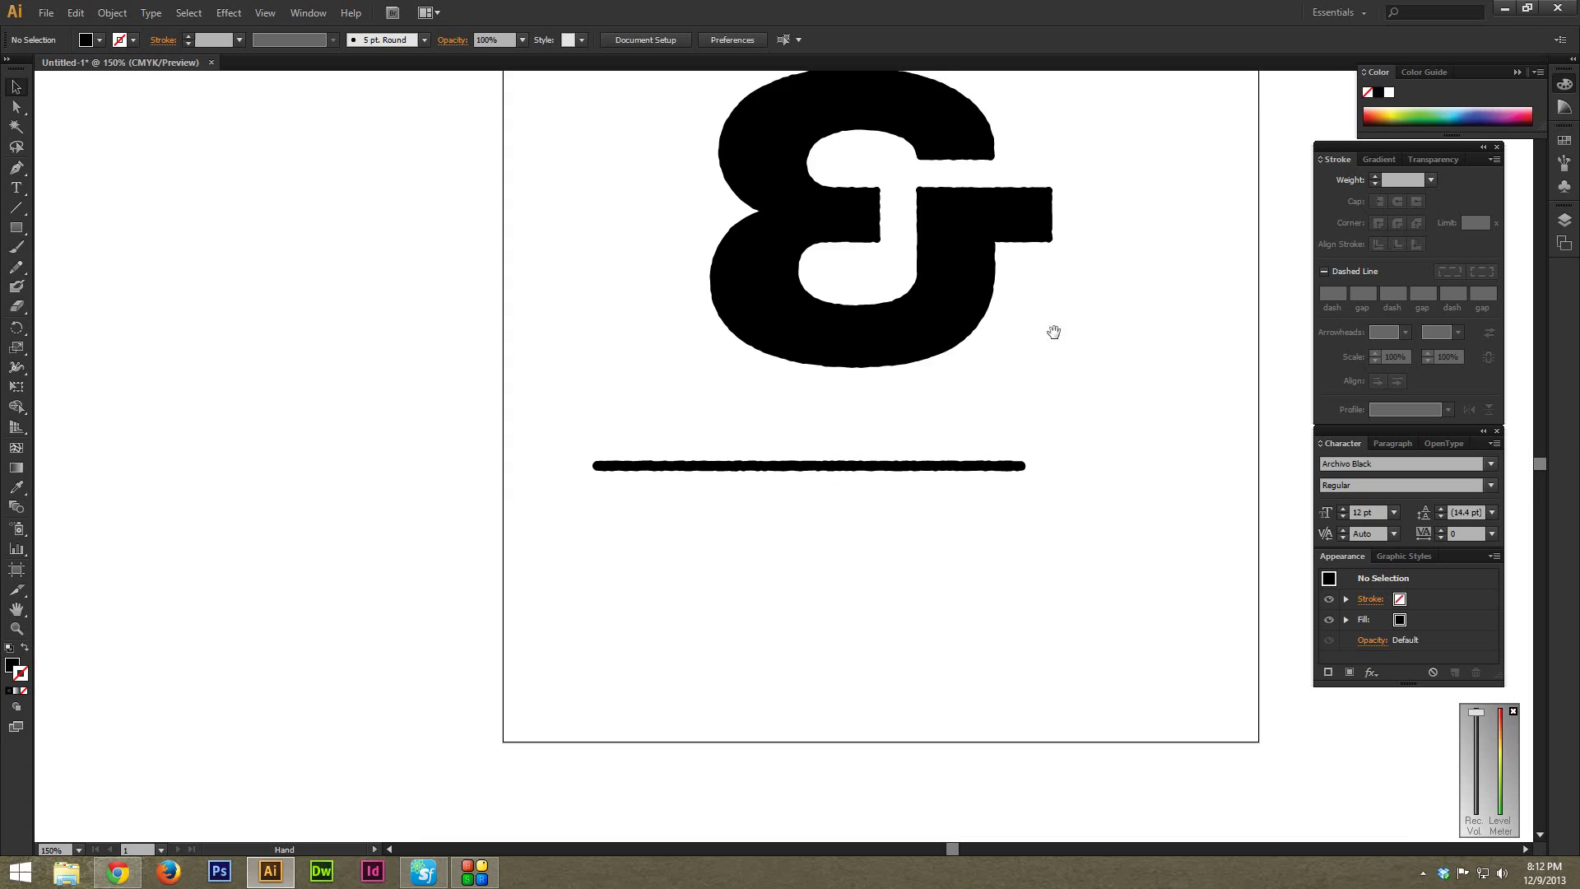
{"action": "left_click_drag", "start_coordinate": [1054, 332], "coordinate": [937, 478]}
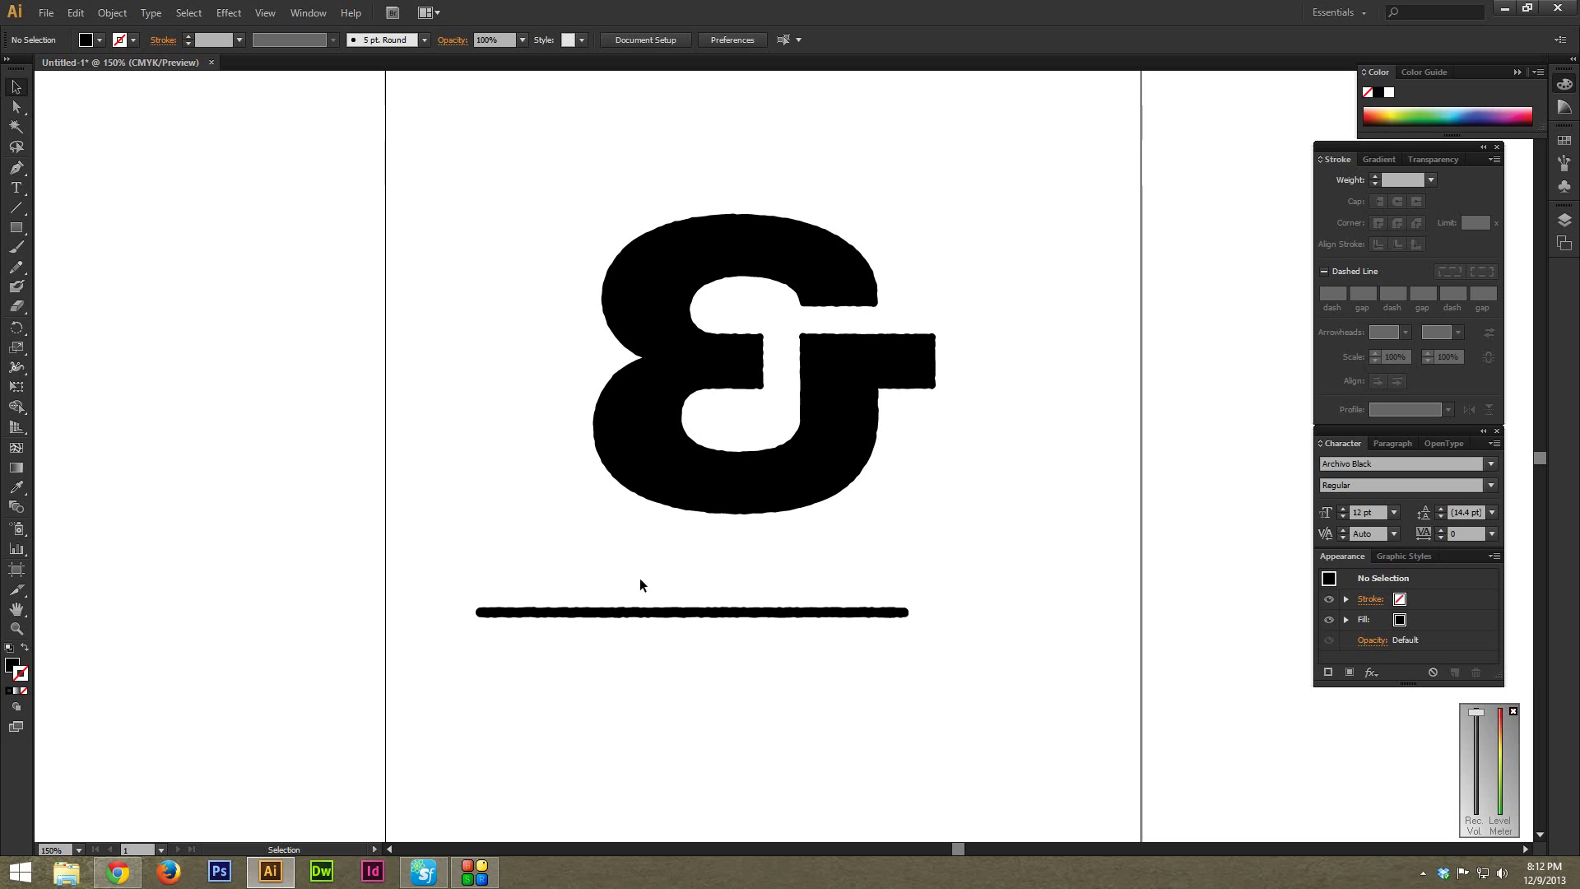
{"action": "left_click_drag", "start_coordinate": [560, 599], "coordinate": [607, 481]}
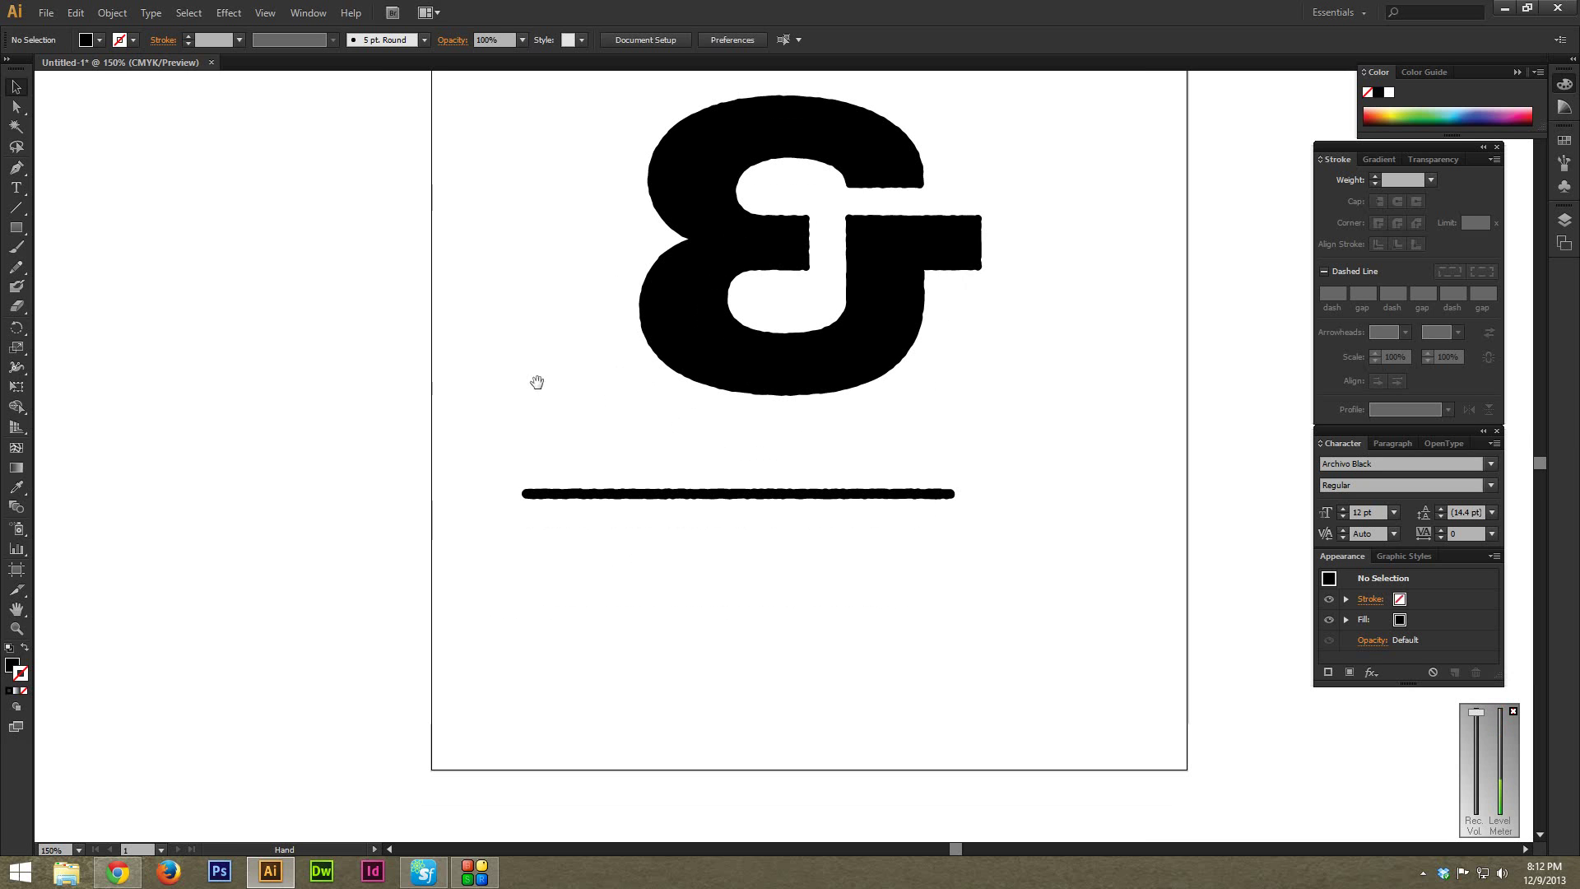
{"action": "left_click_drag", "start_coordinate": [630, 279], "coordinate": [565, 372]}
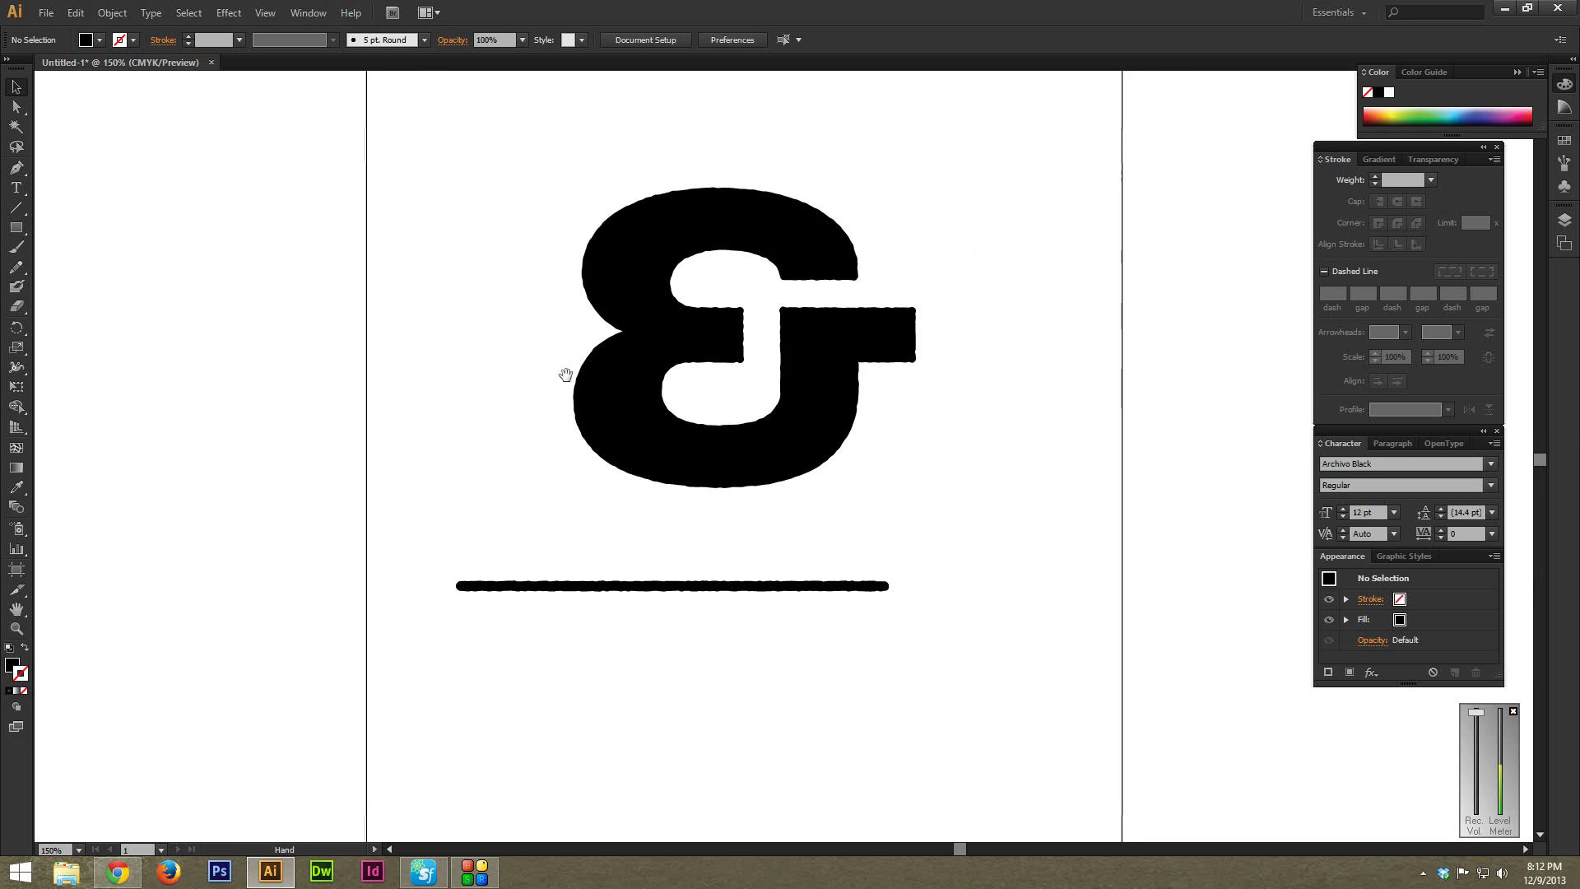